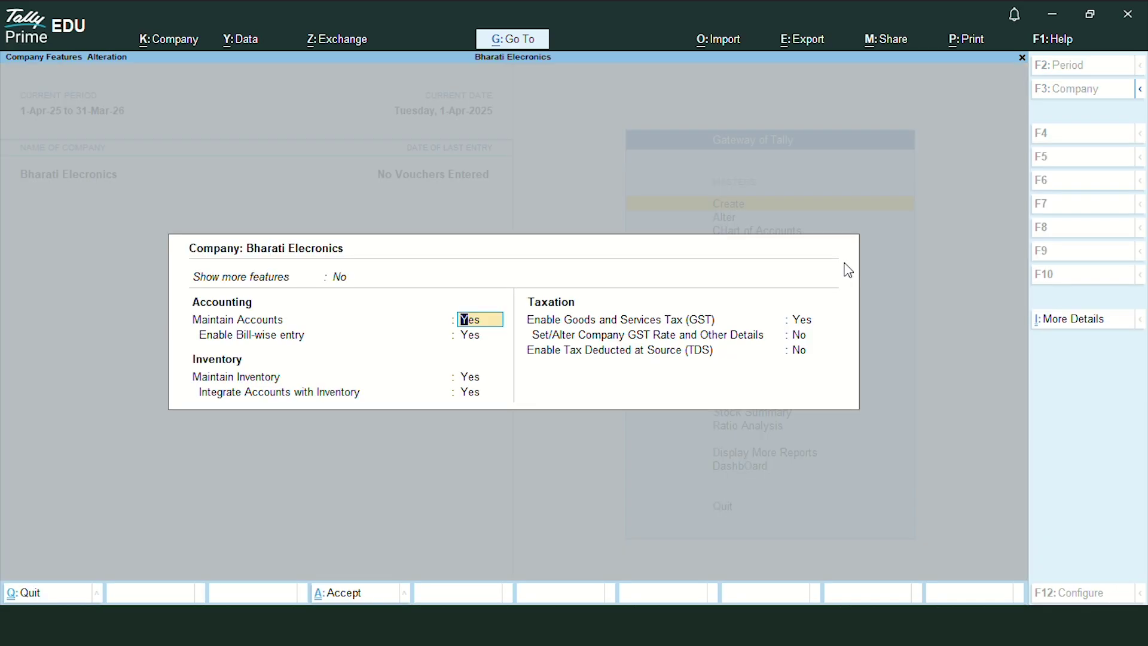
Keep accounts, bill-wise entry, inventory, accounts-inventory integration and GST all set to Yes in the company features.
key("Return")
key("Return")
key("Return")
key("Return")
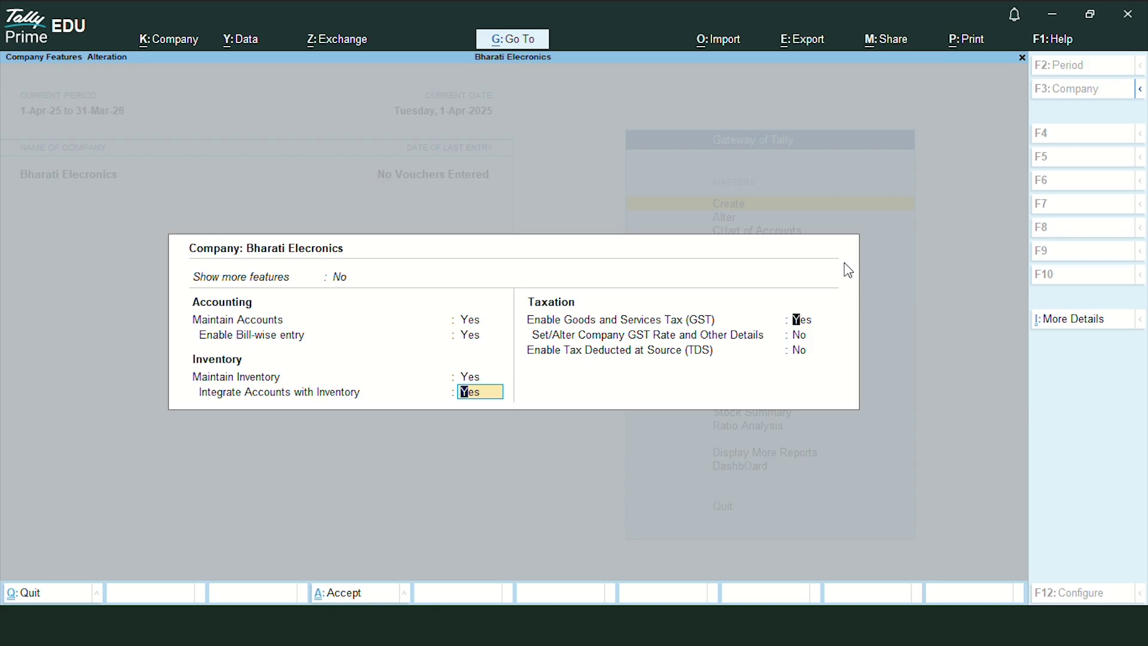
key("Return")
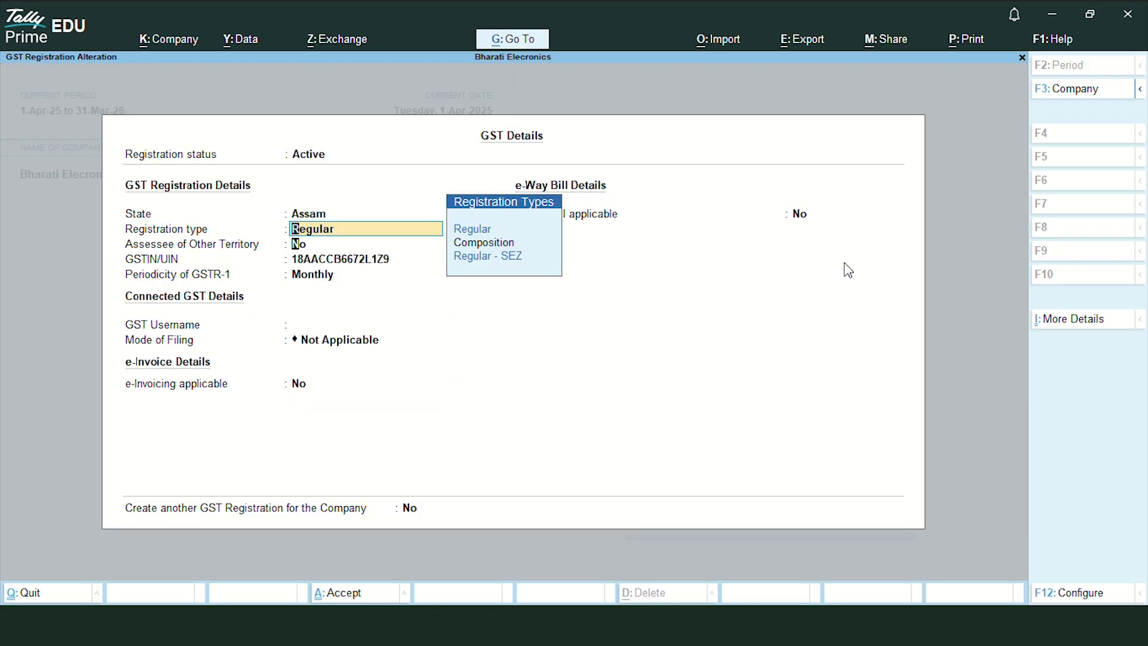
Accept the company's GST details with Regular registration type, its existing GSTIN and Monthly GSTR-1 periodicity.
key("Return")
key("Return")
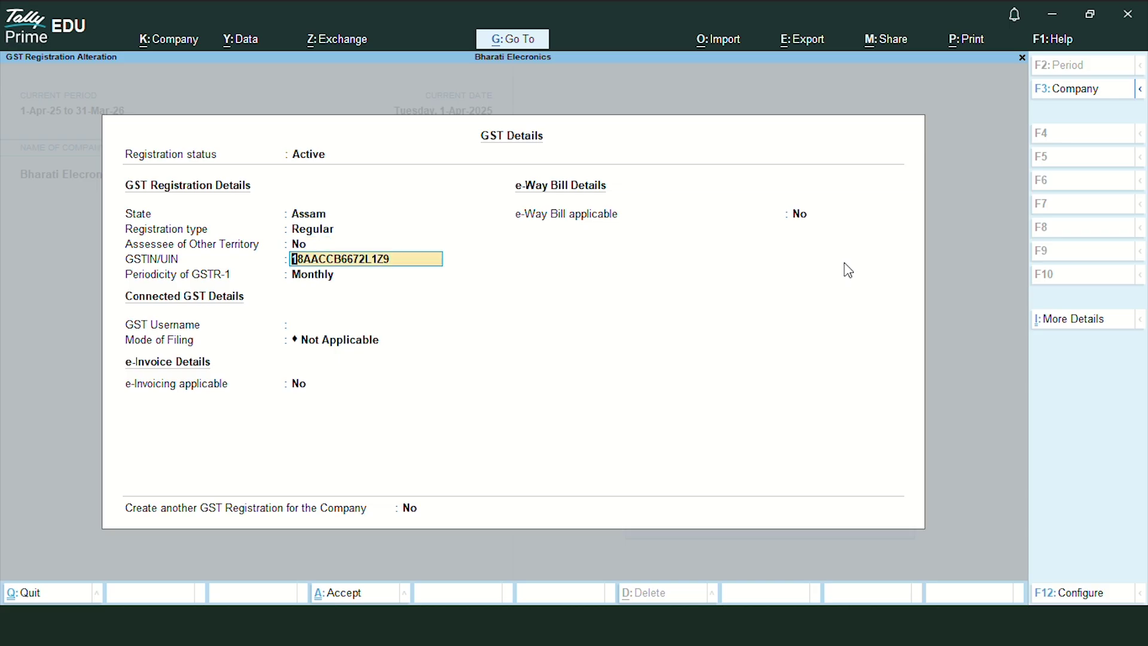
key("Return")
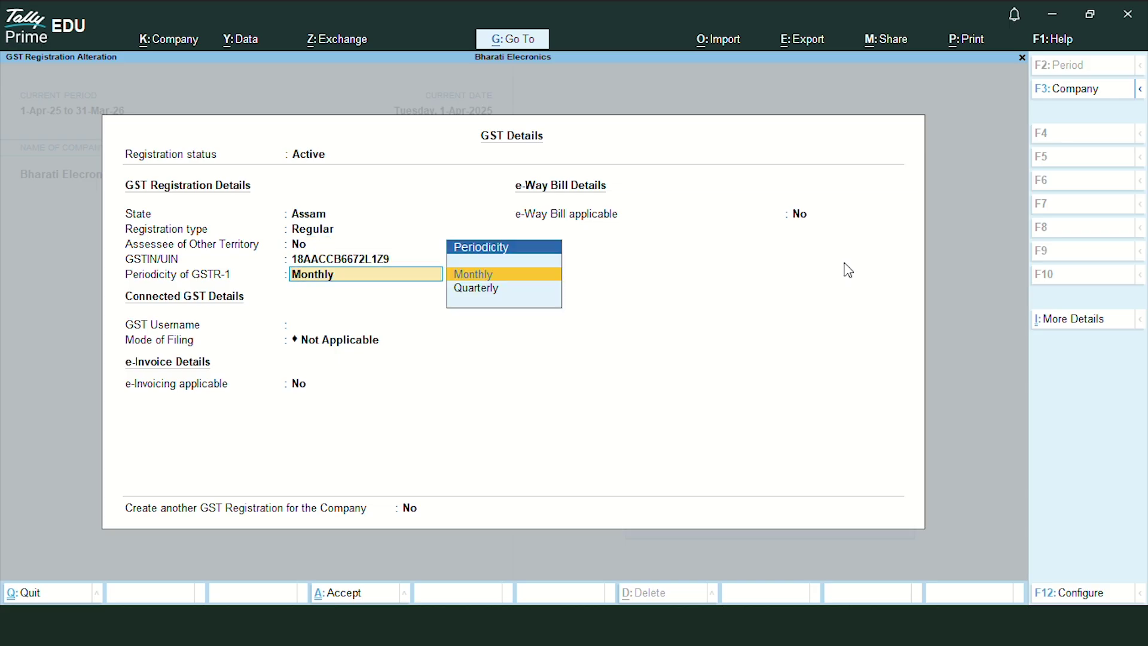
key("Return")
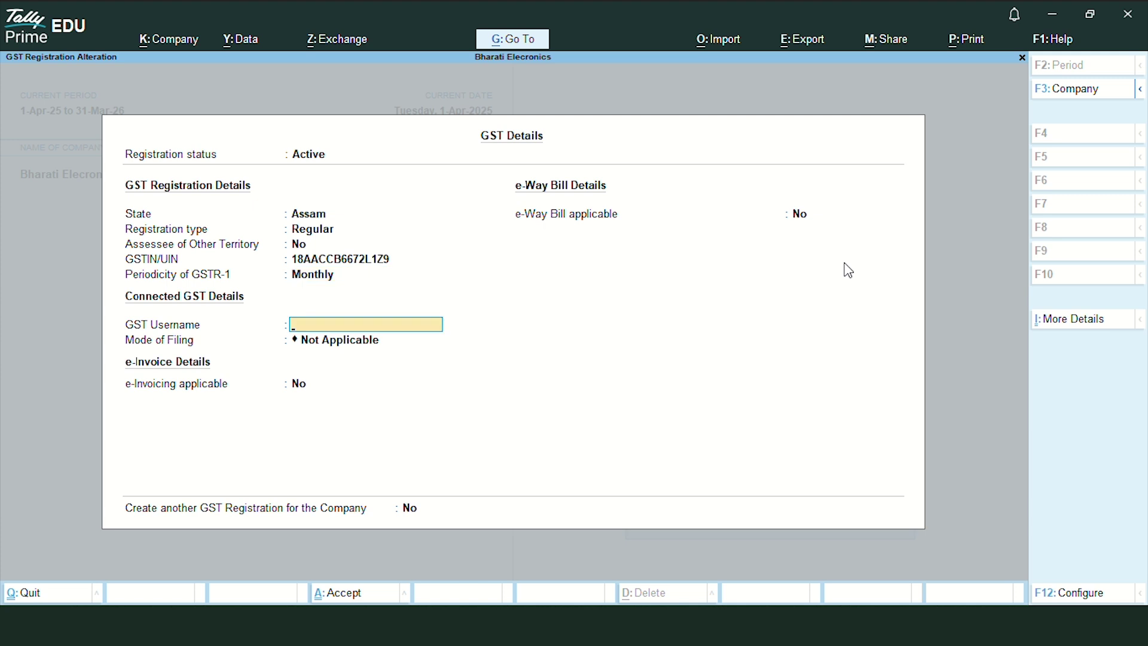
key("ctrl+a")
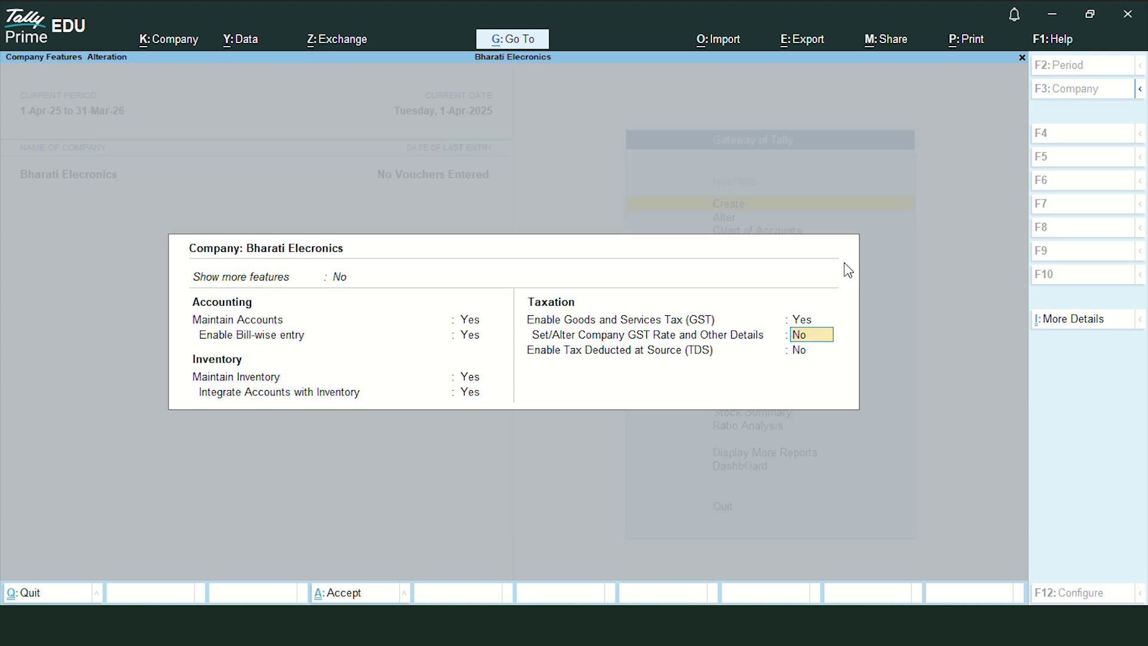
Enable altering company GST rate details, accept HSN/SAC 8471 for Smart TV at 18% taxable, and save the company features.
type("y")
key("Return")
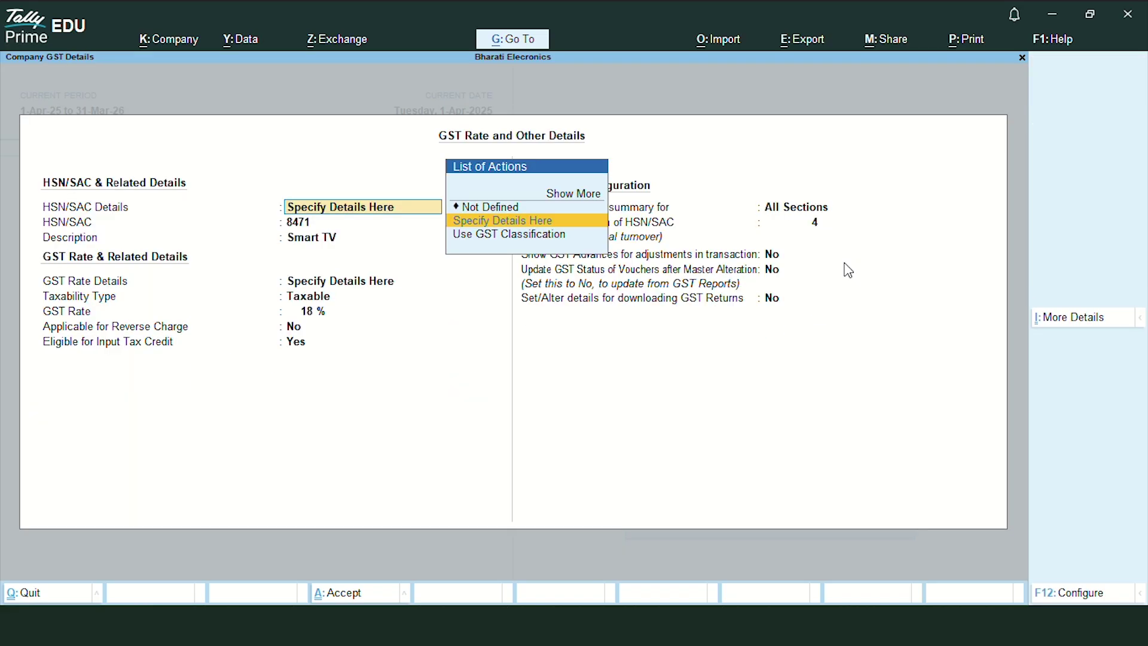
key("Return")
key("Return")
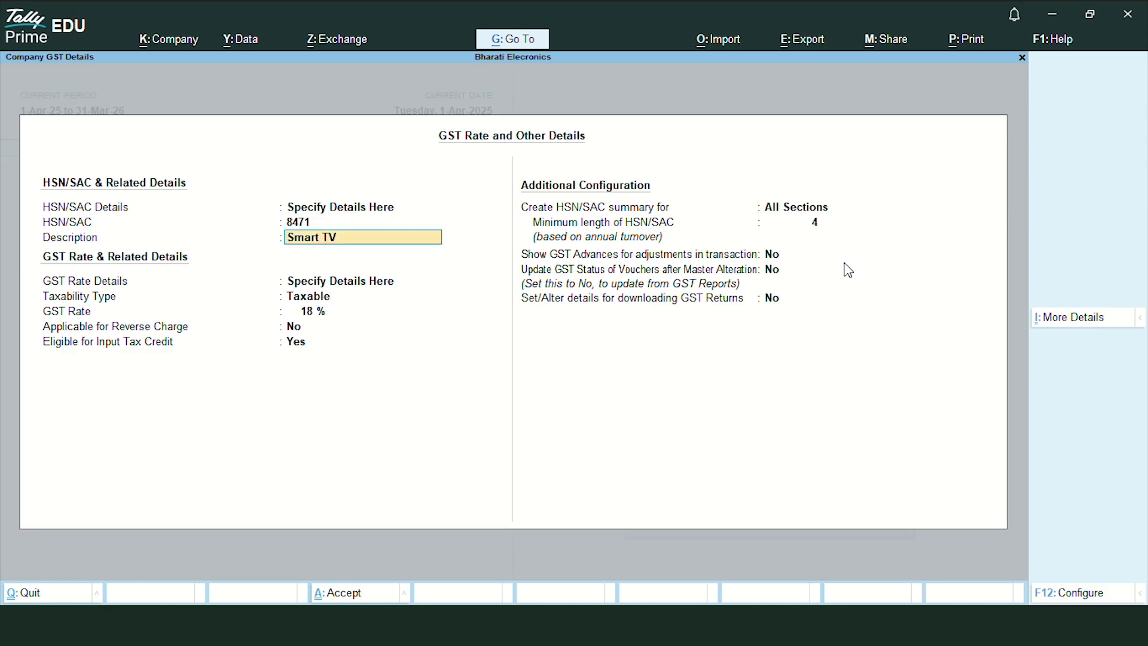
key("Return")
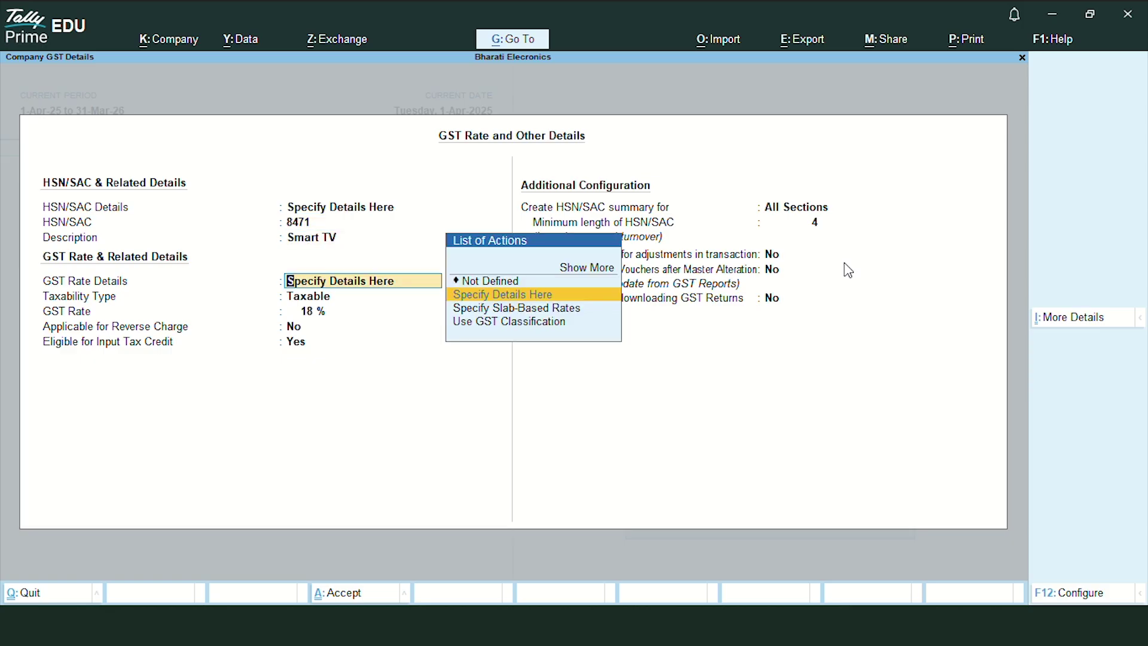
key("Return")
key("Return")
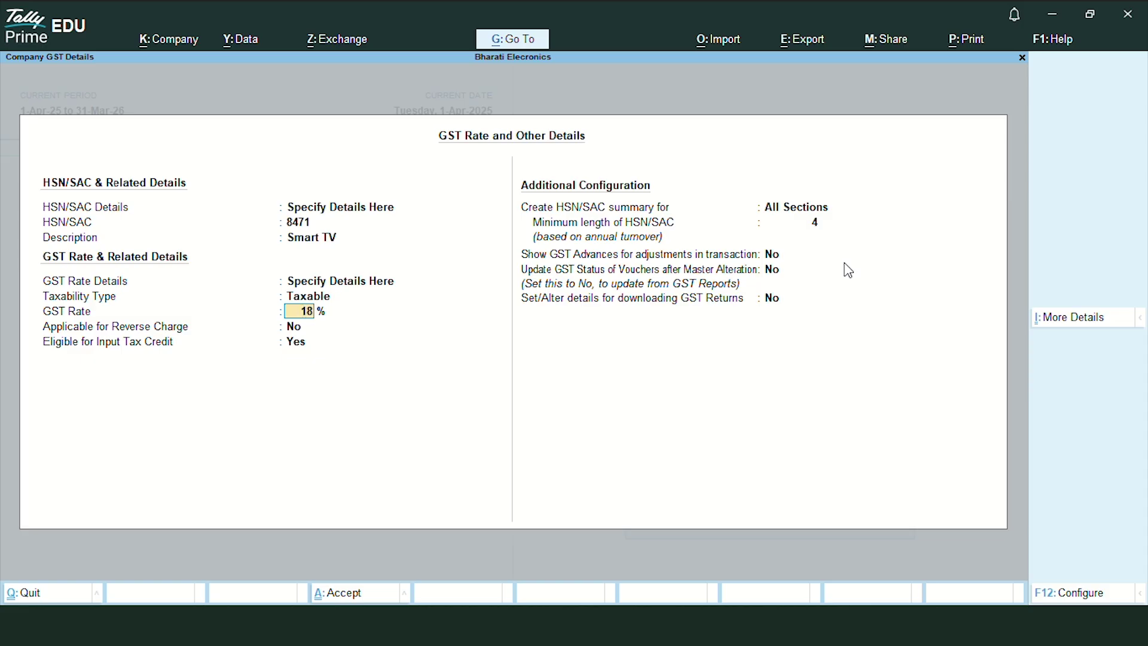
key("ctrl+a")
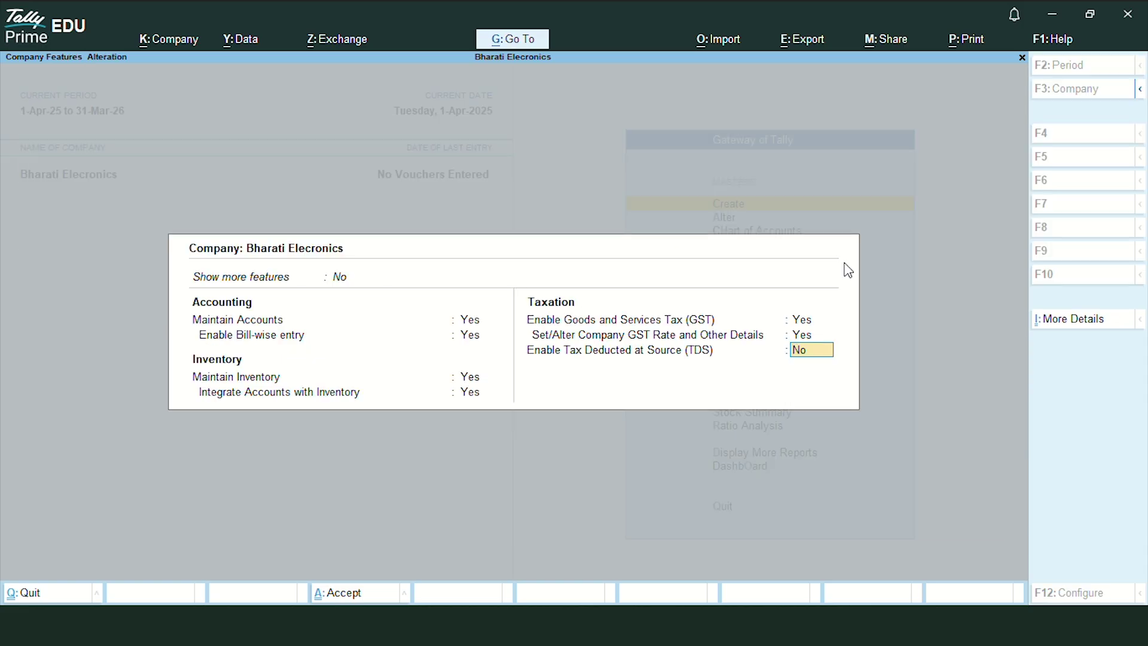
key("ctrl+a")
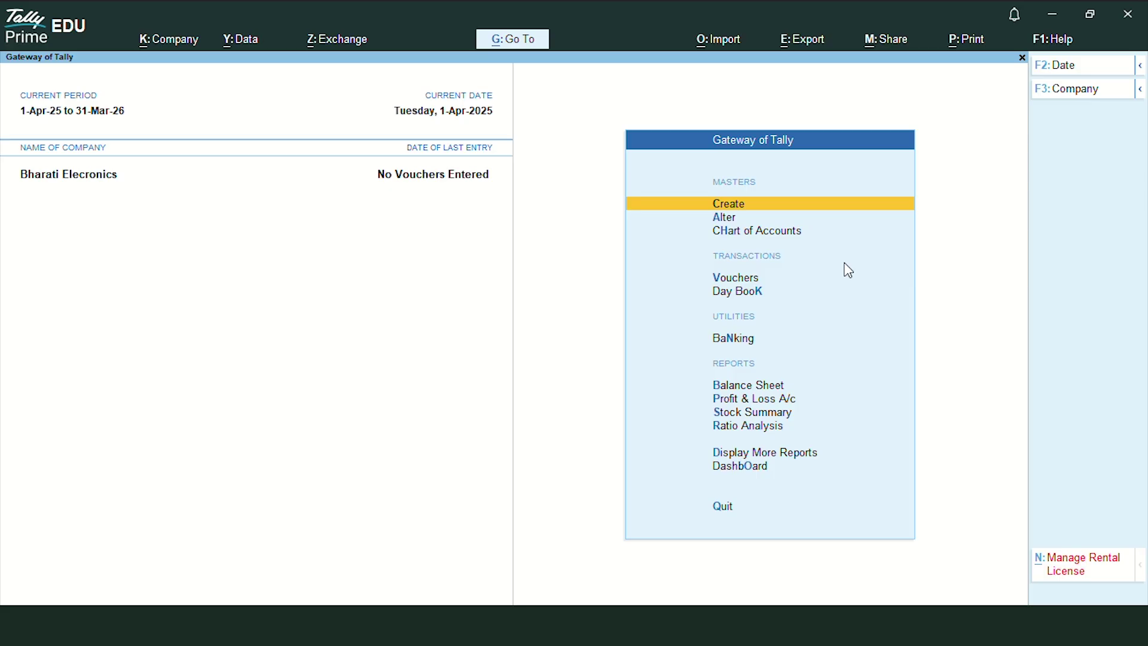
Start a new ledger named M/S Sun Enterprise, copying the supplier's name from Purchase Invoice.pdf in Adobe Reader.
key("Return")
key("Down")
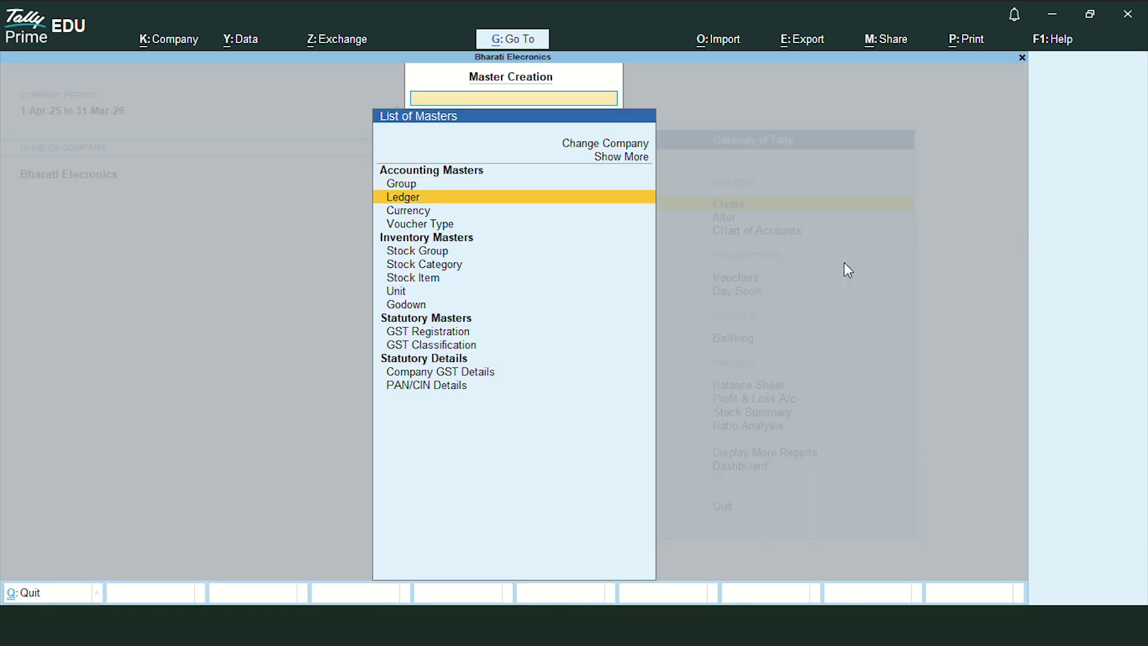
key("Return")
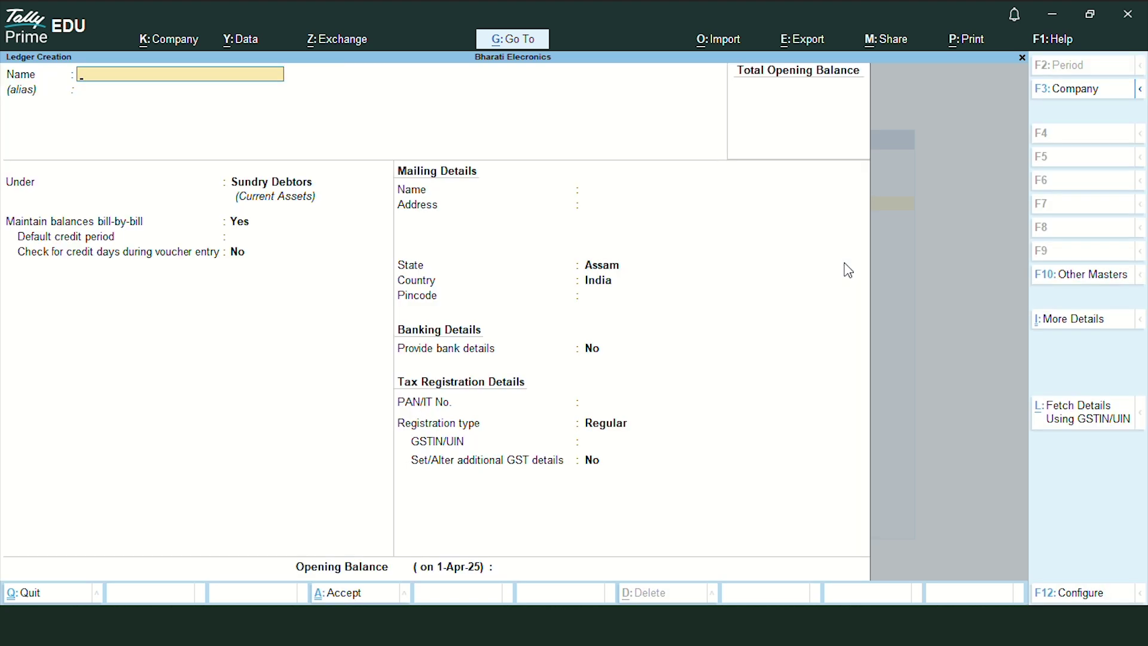
key("alt+Tab")
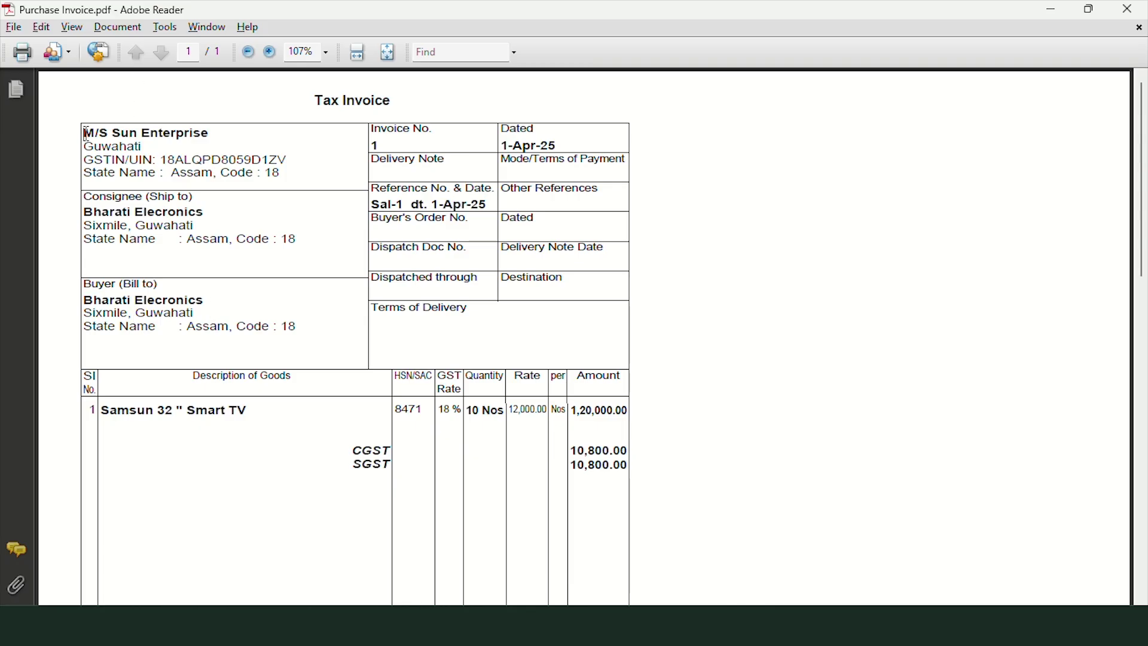
left_click_drag(86, 132, 228, 124)
key("alt+Tab")
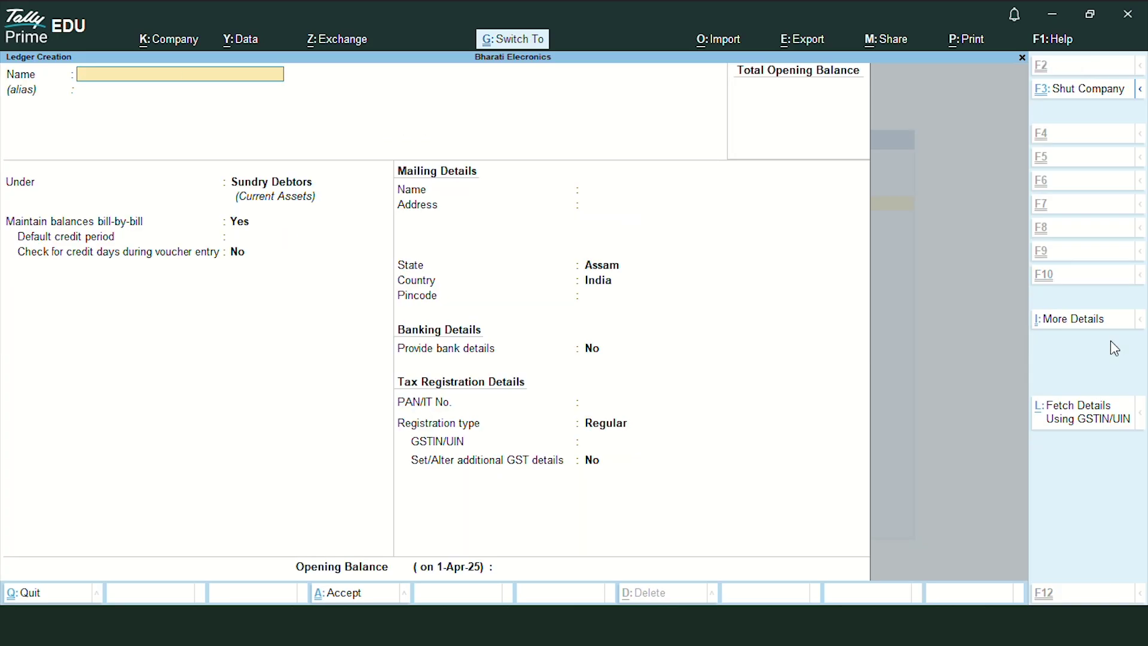
key("ctrl+alt+v")
key("Return")
key("Return")
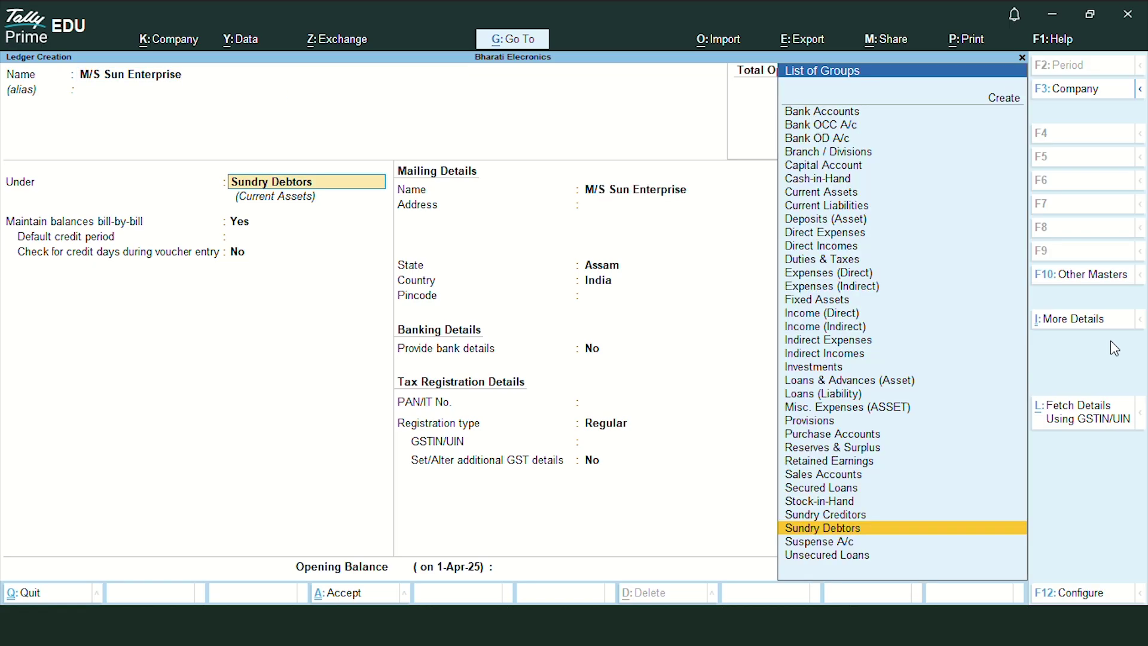
Place the supplier ledger under Sundry Creditors and keep its mailing name.
type("Sun")
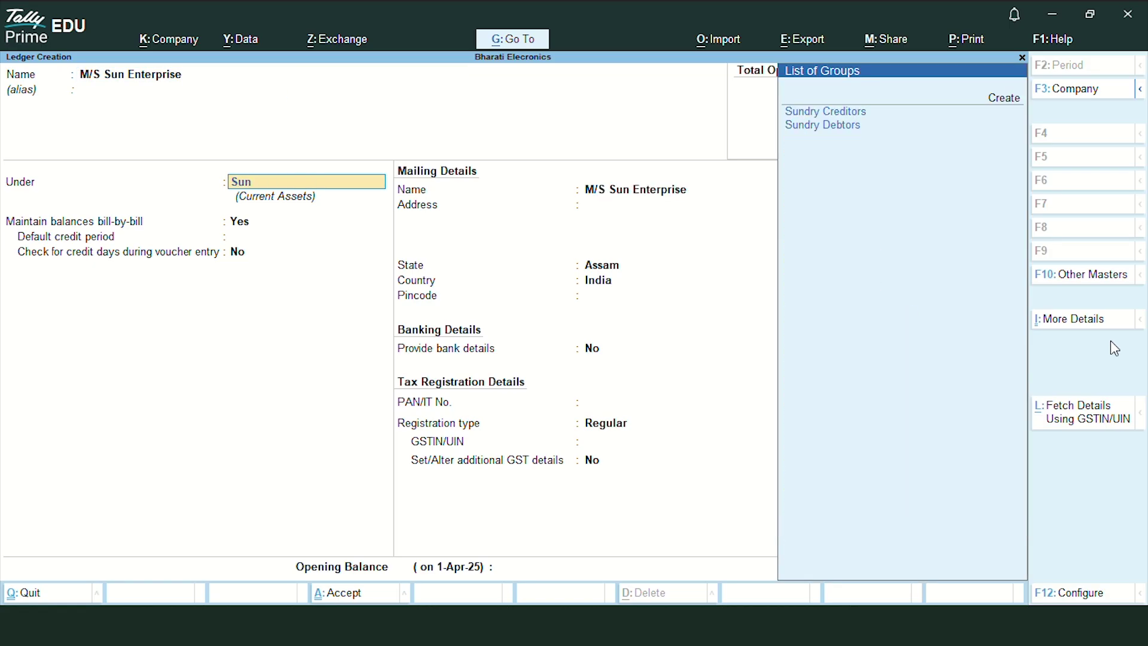
key("Down")
key("Return")
key("Return")
key("Return")
Enter the supplier's city from the invoice as the address, keeping the state Assam and the registration type Regular.
type("Guwahati")
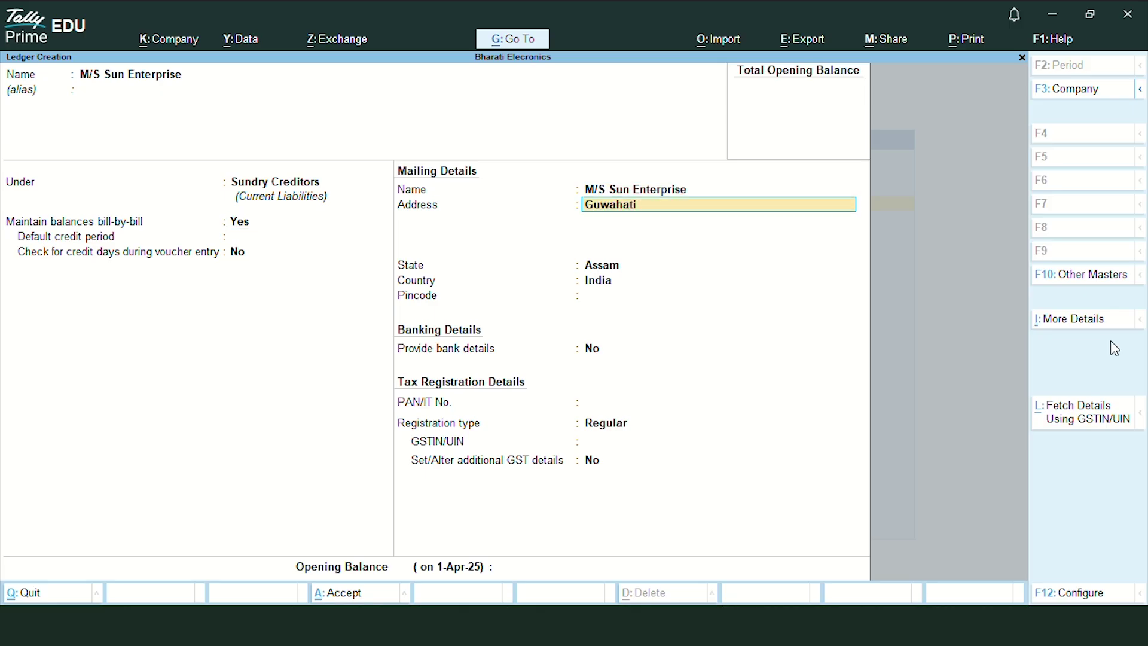
key("Return")
key("Return")
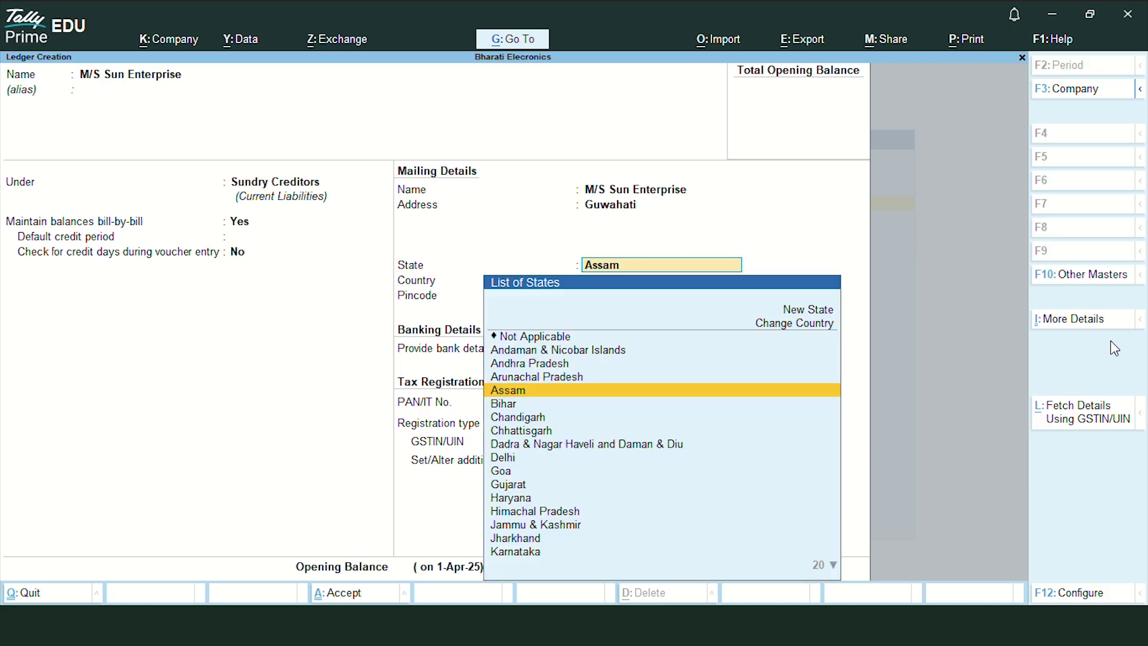
key("Return")
key("Return")
key("Return")
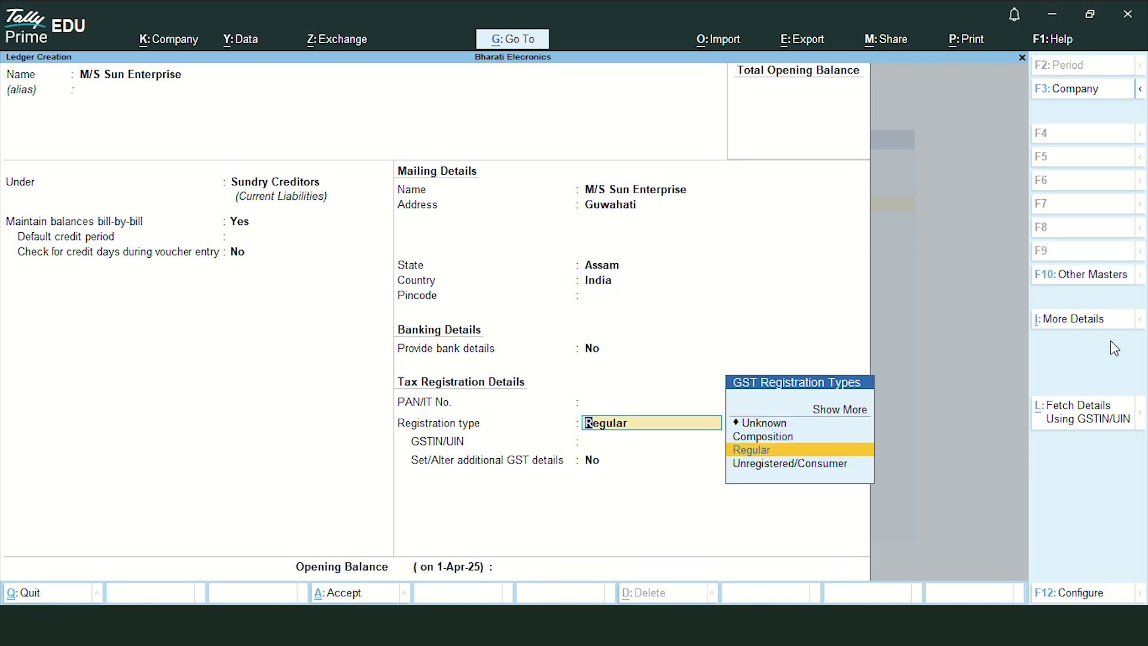
key("Return")
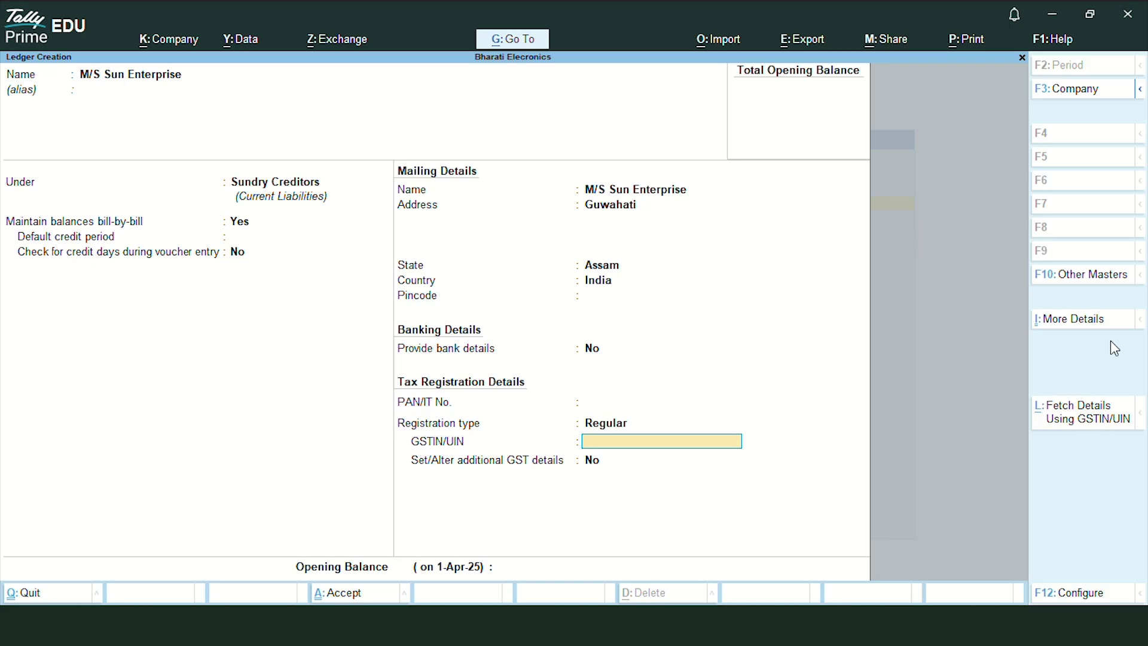
Copy the supplier's GSTIN from the purchase invoice in Adobe Reader into the GSTIN/UIN field and save the ledger without additional GST details.
key("alt+Tab")
left_click_drag(161, 159, 286, 158)
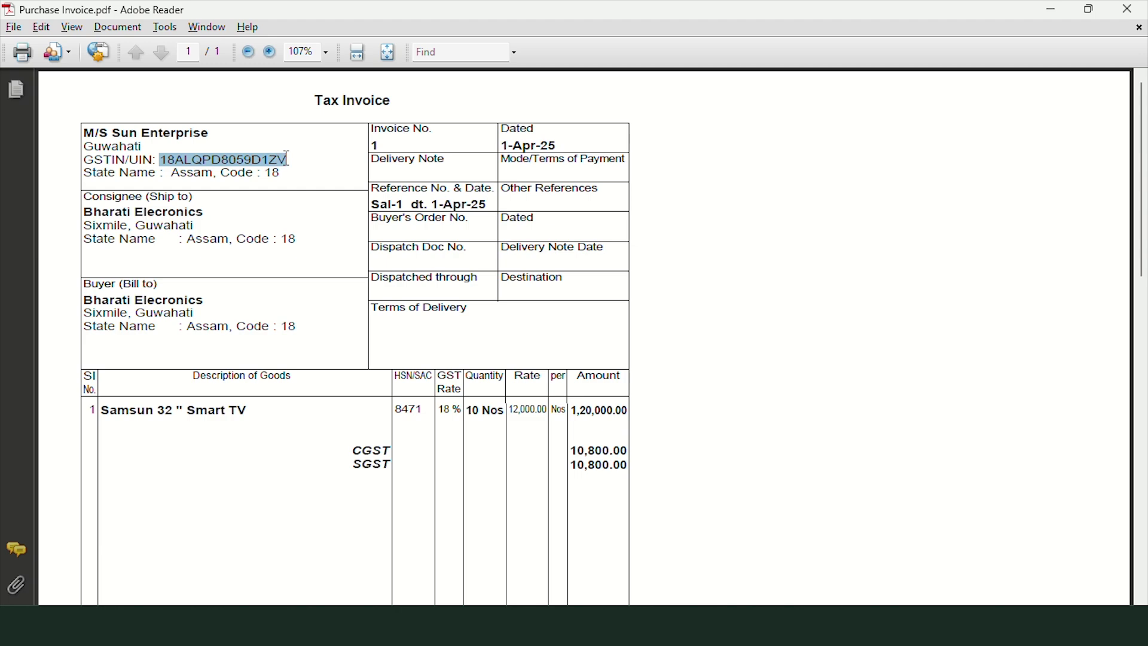
key("ctrl+c")
key("alt+Tab")
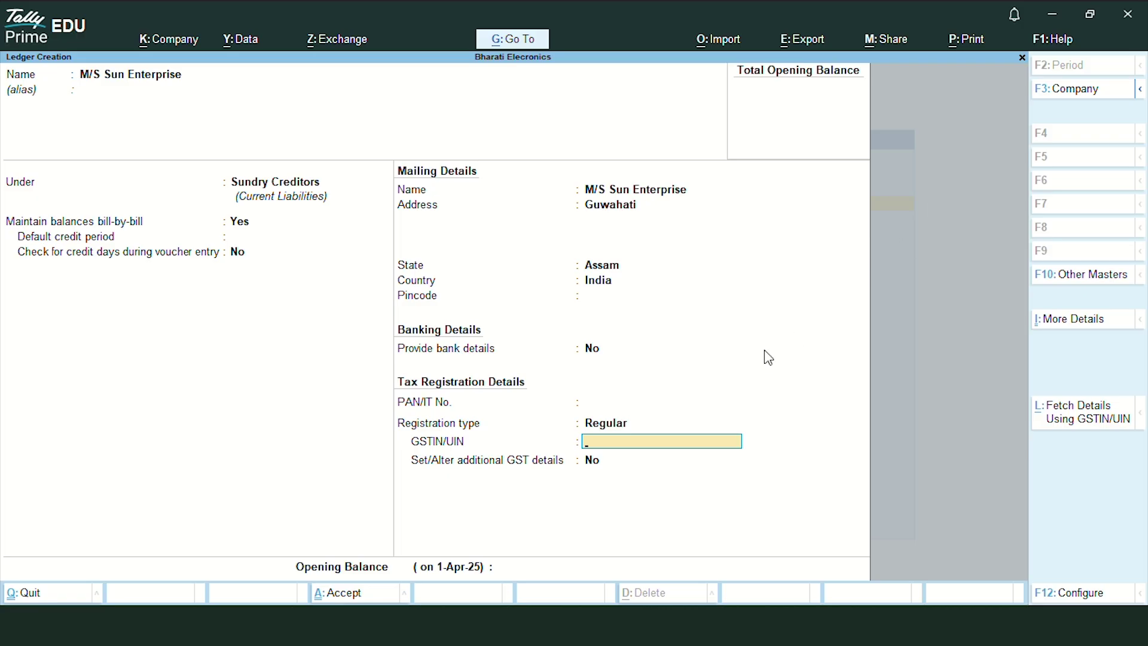
key("ctrl+v")
key("Return")
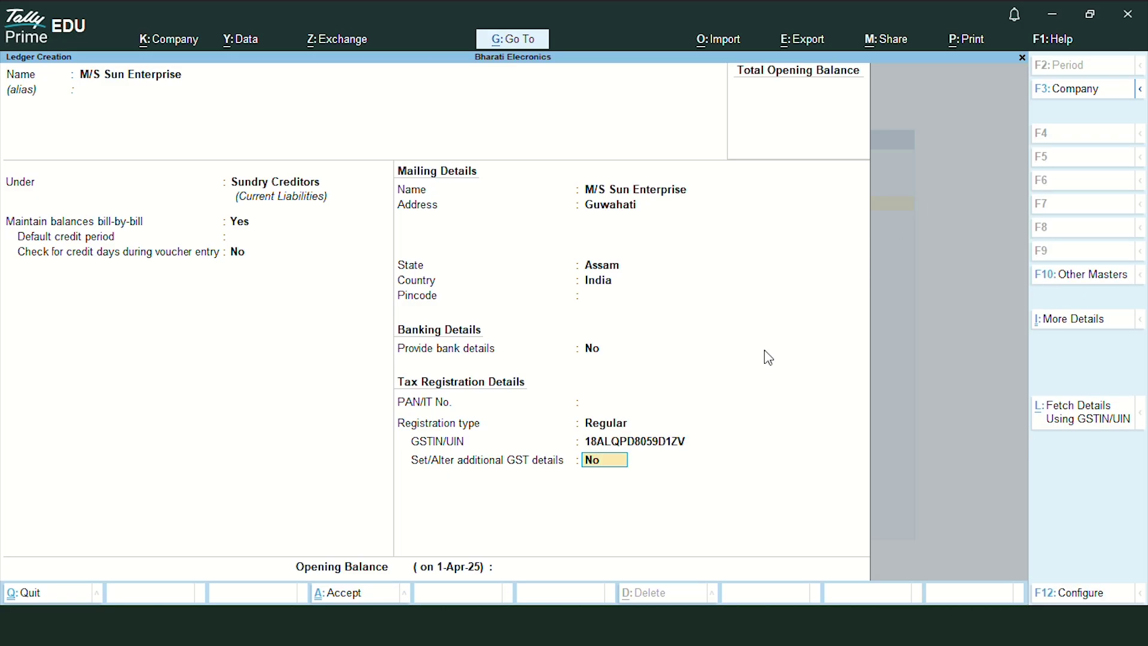
key("Return")
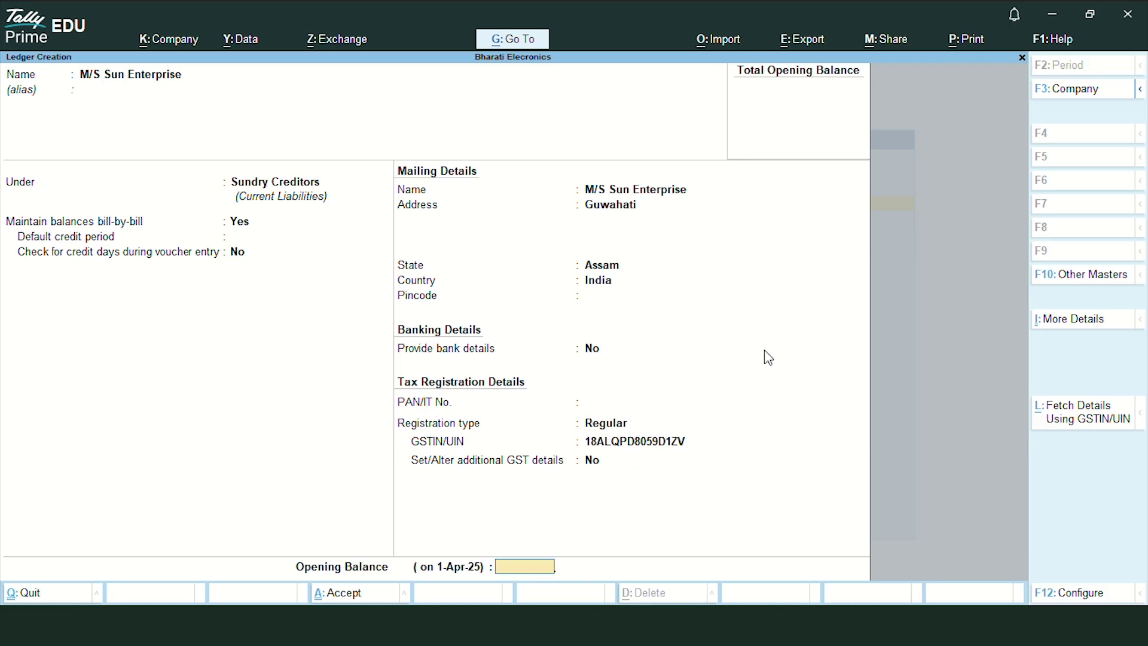
key("Return")
key("Return")
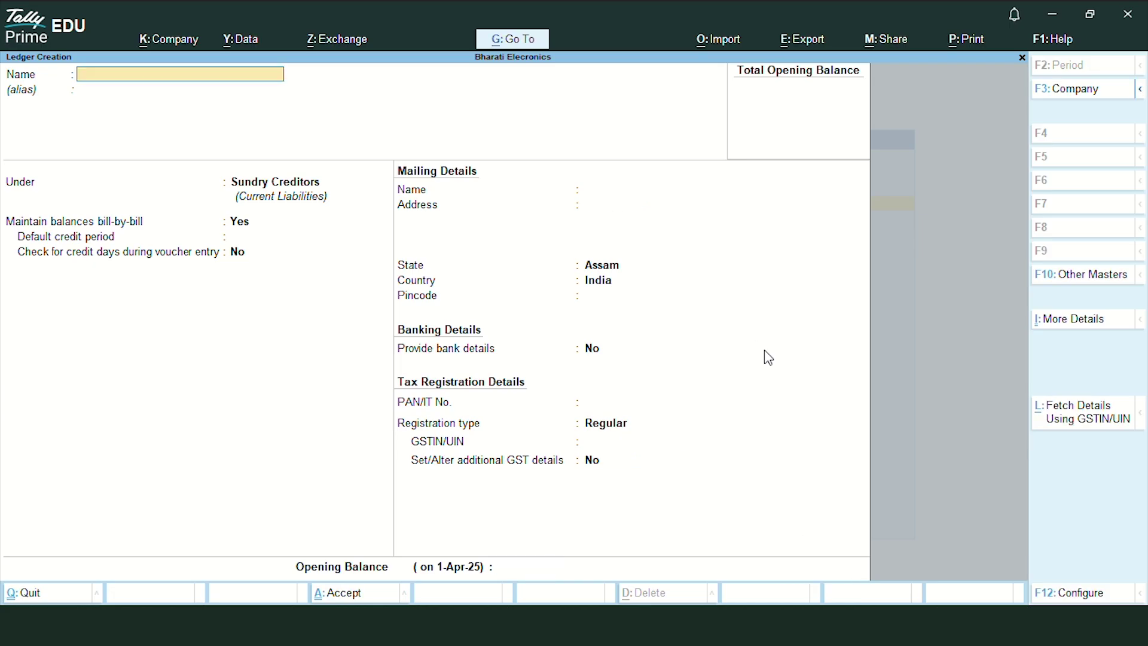
Name the next new ledger Purchase A/c and place it under Purchase Accounts.
type("Puc")
key("BackSpace")
type("rchase a/c")
key("Return")
key("Return")
type("P")
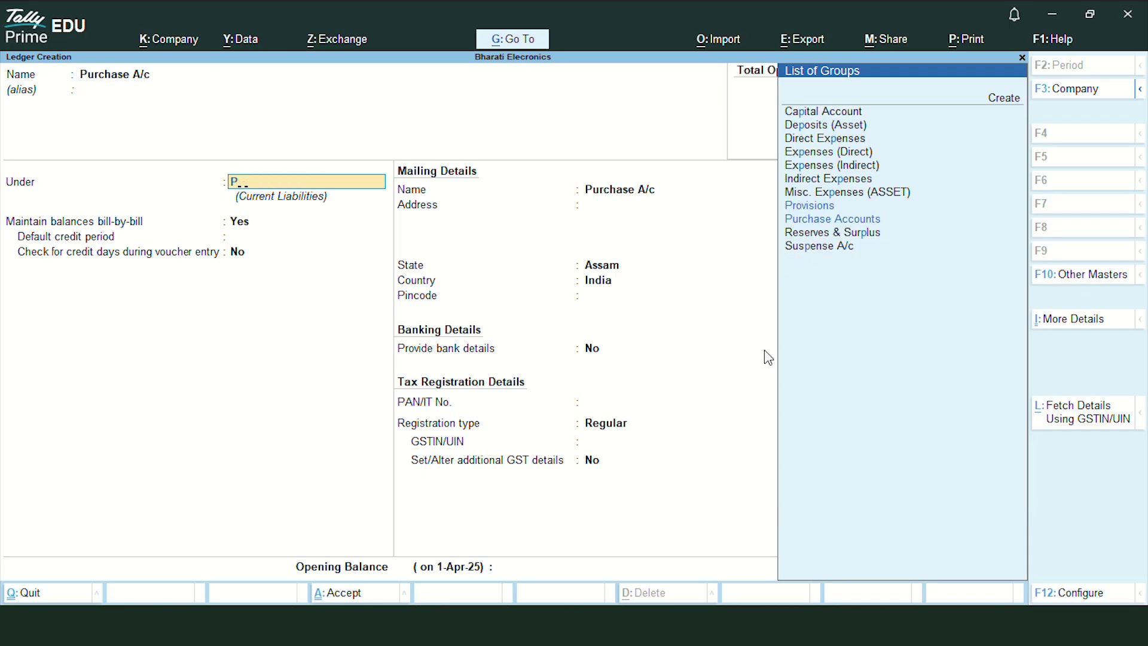
type("urchase Accounts")
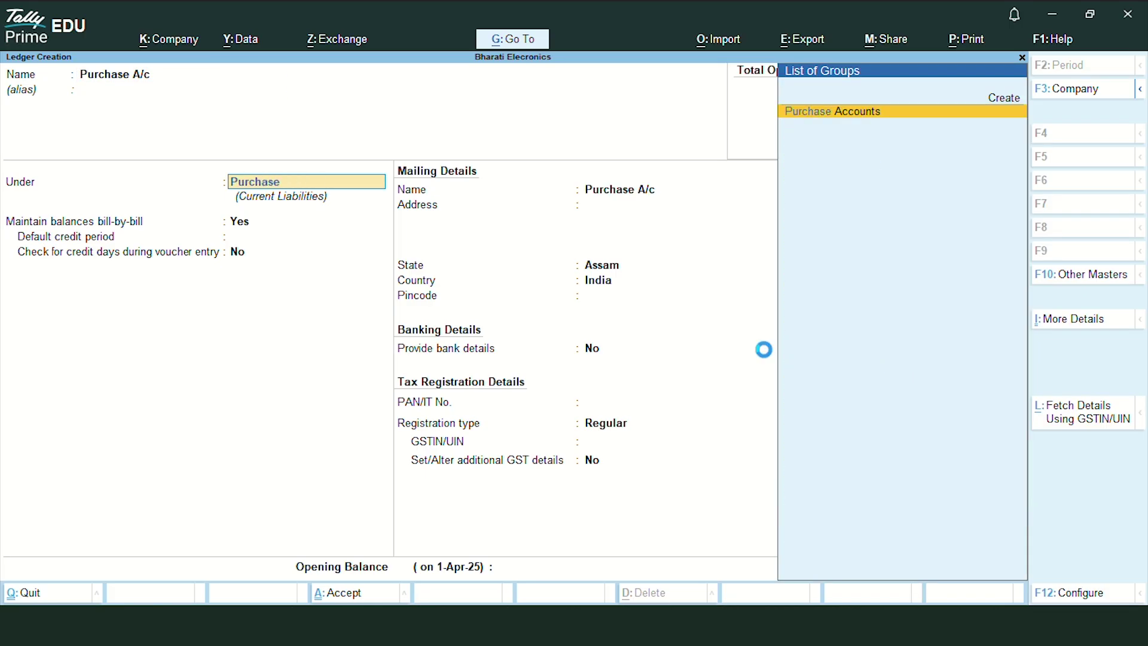
key("Return")
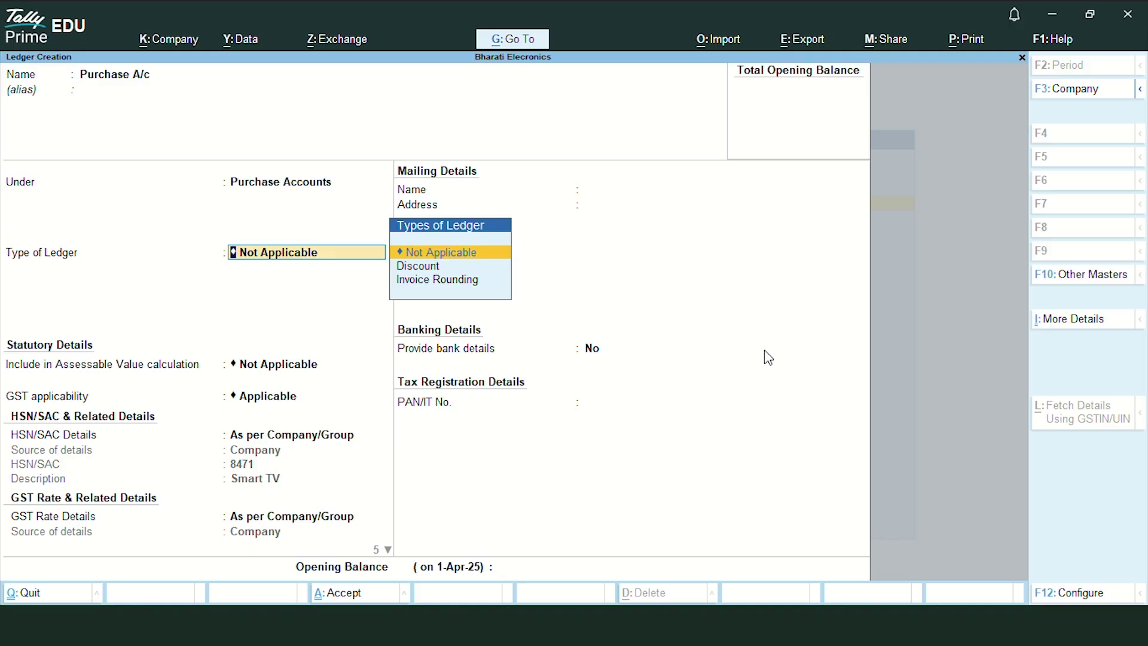
Keep GST applicable with company-level HSN and rate details for Purchase A/c, set the type of supply to Goods and save the ledger.
key("Return")
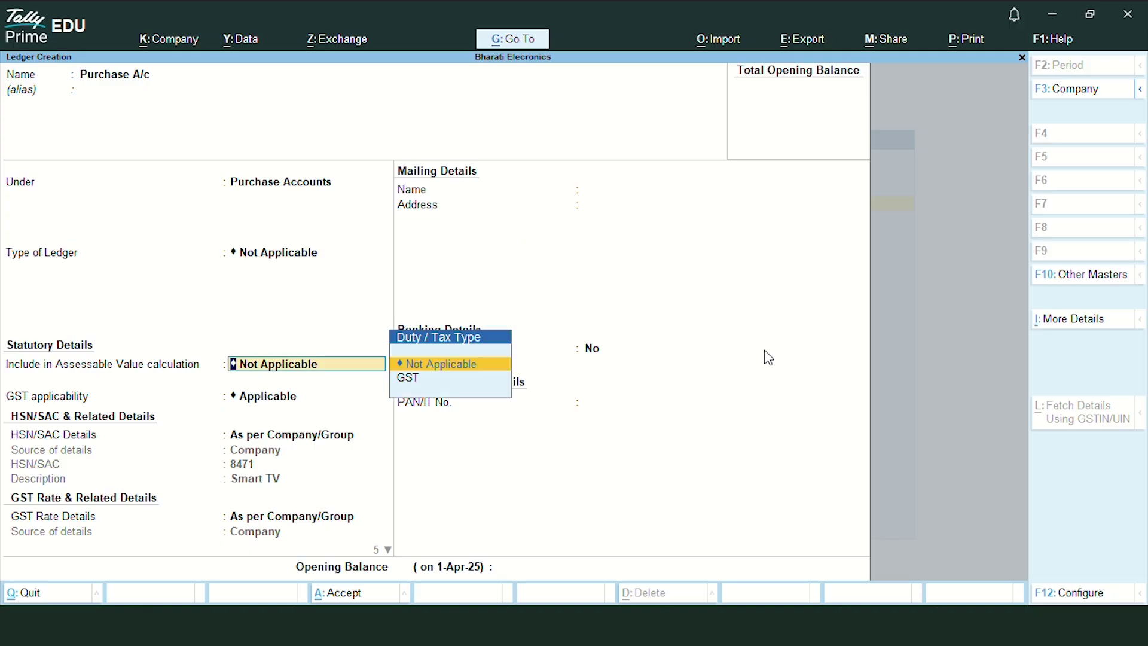
key("Return")
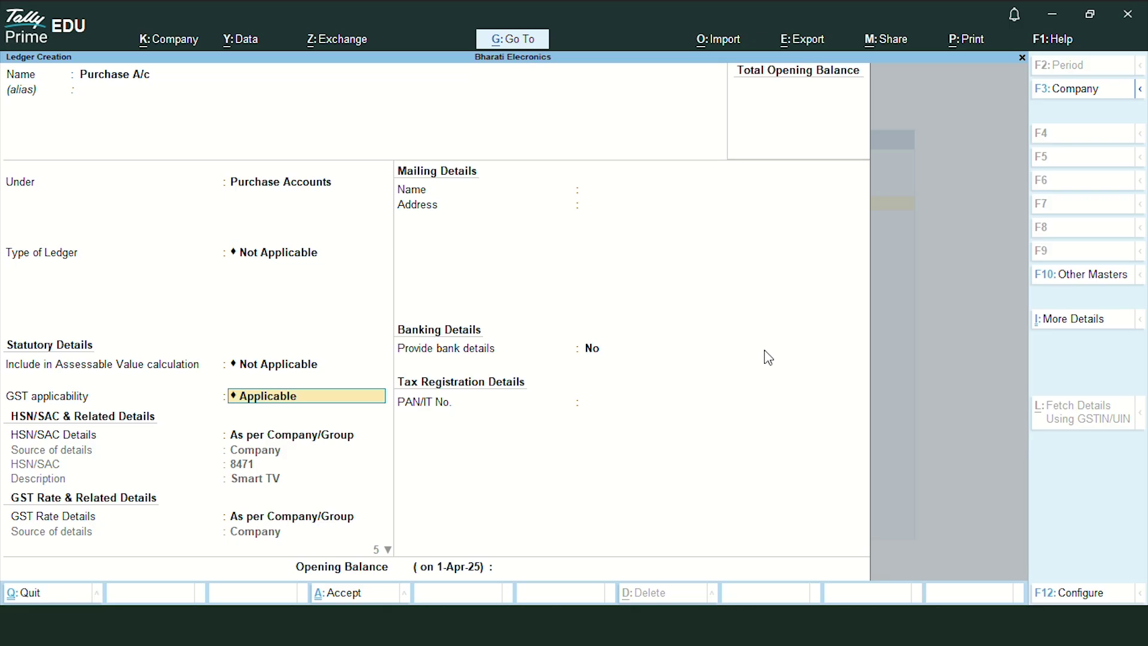
key("Return")
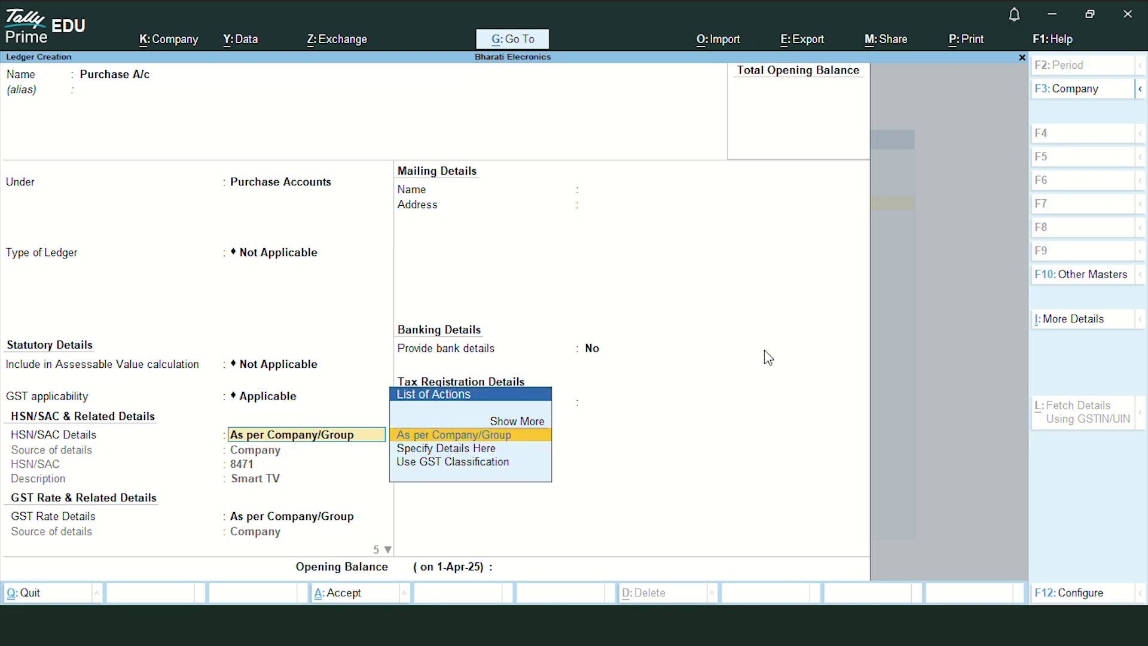
key("Return")
key("Return")
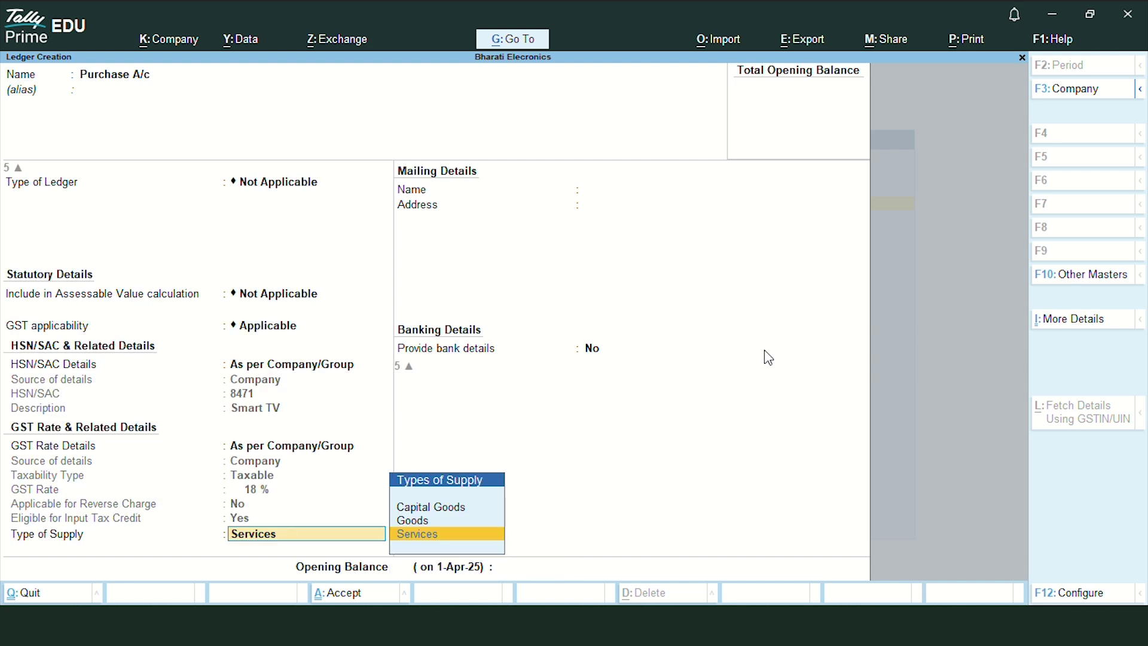
key("Up")
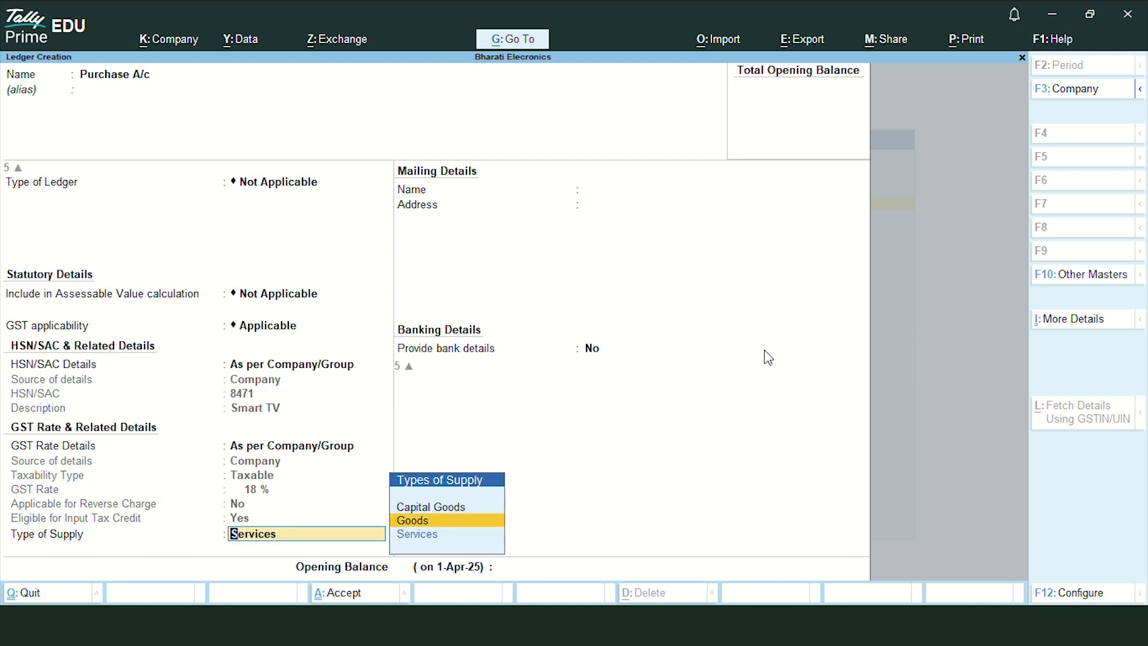
key("Return")
key("Return")
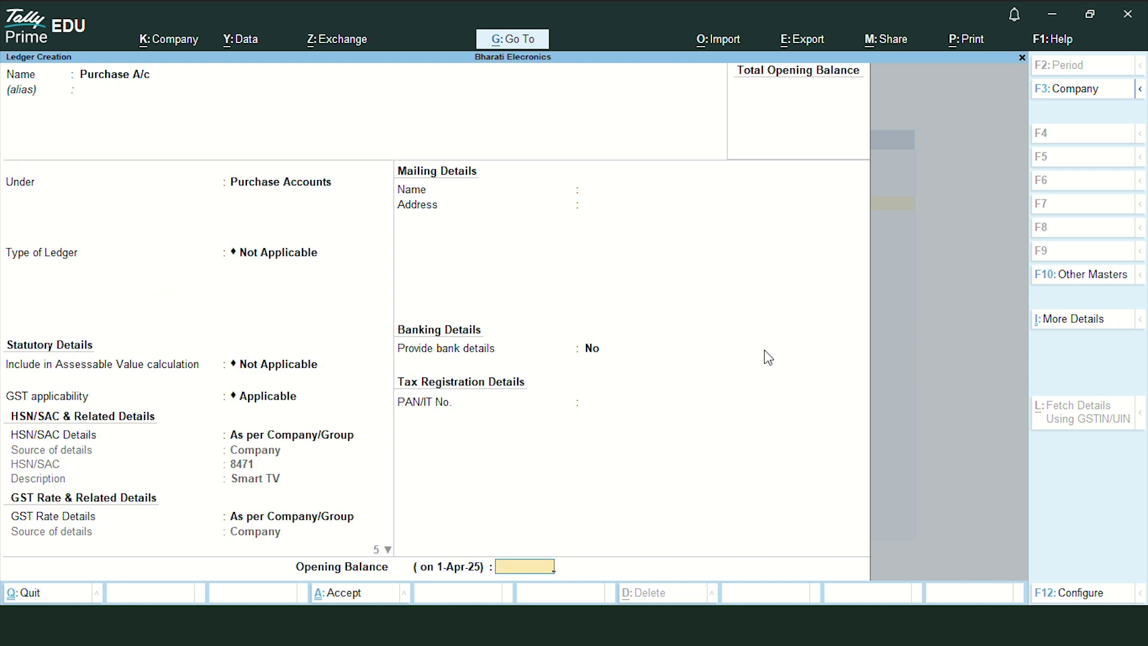
key("Return")
key("Return")
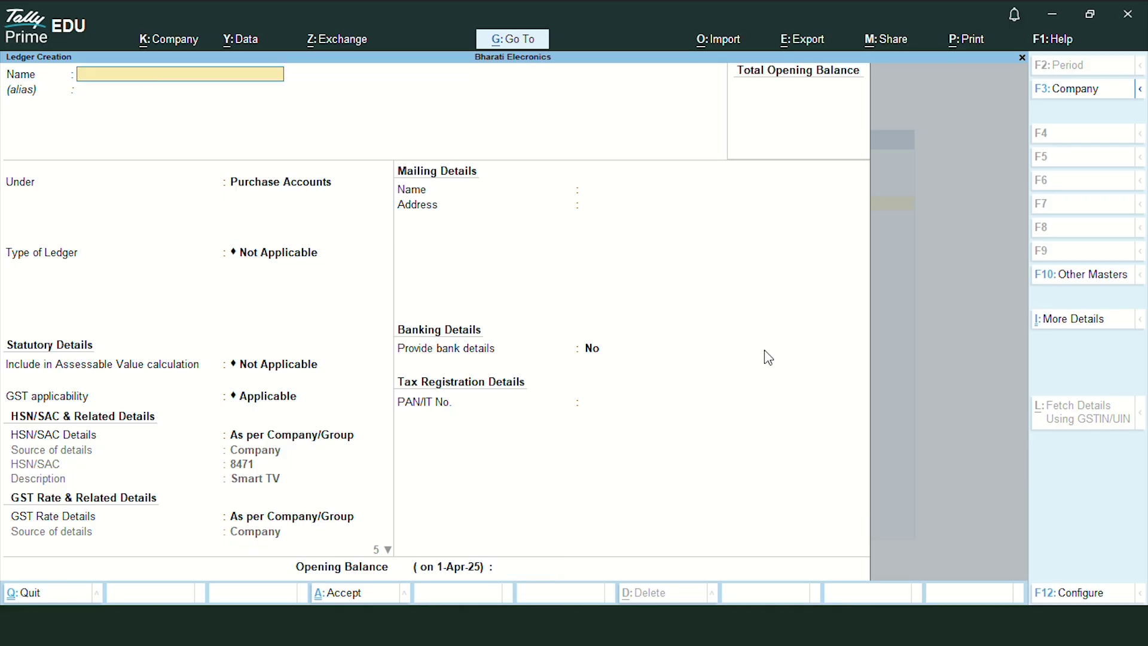
Name the next new ledger CGST and place it under Duties & Taxes.
key("Caps_Lock")
type("CGST")
key("Return")
key("Return")
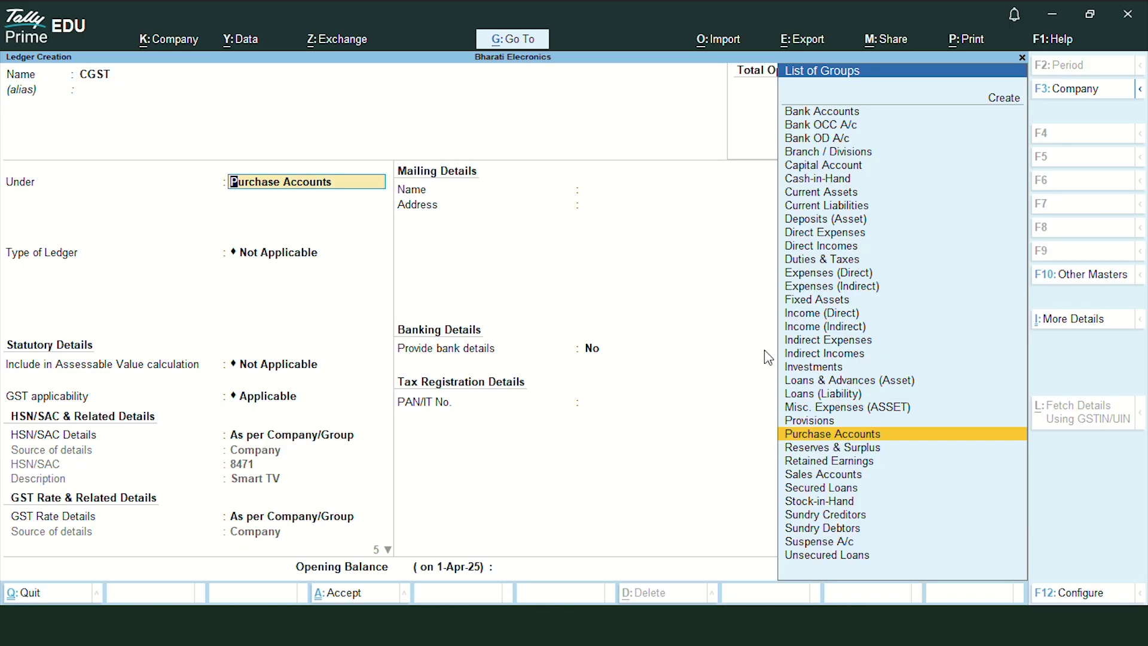
type("dut")
key("Return")
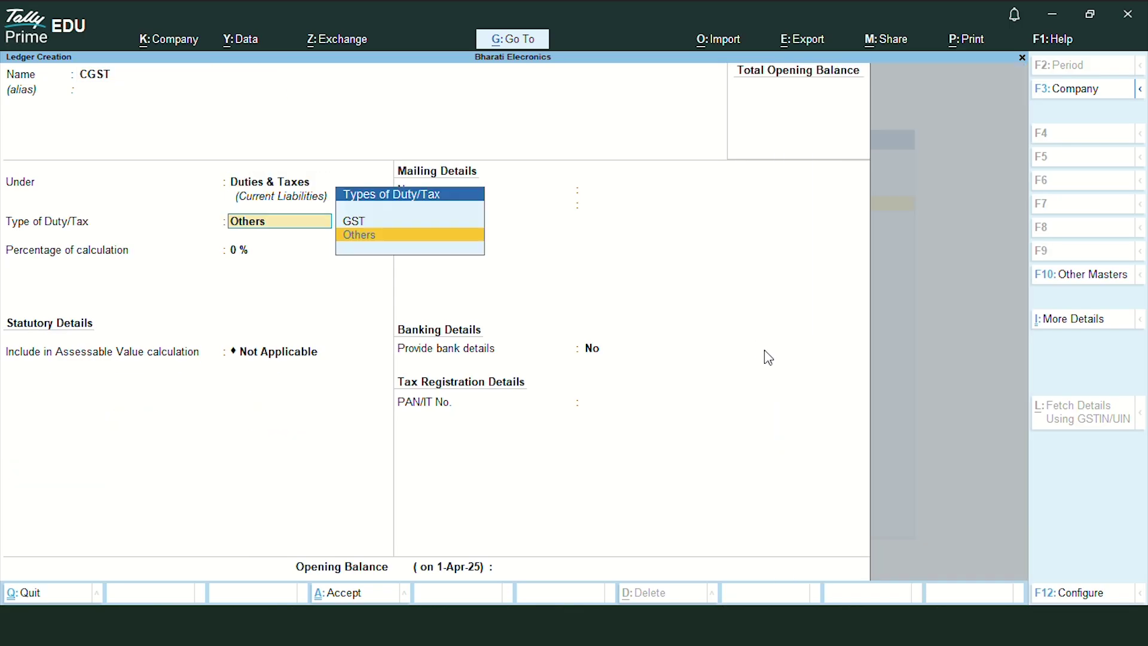
Set the CGST ledger's duty type to GST and tax type to CGST, and save it with 0 % calculation and rounding Not Applicable.
key("Up")
key("Return")
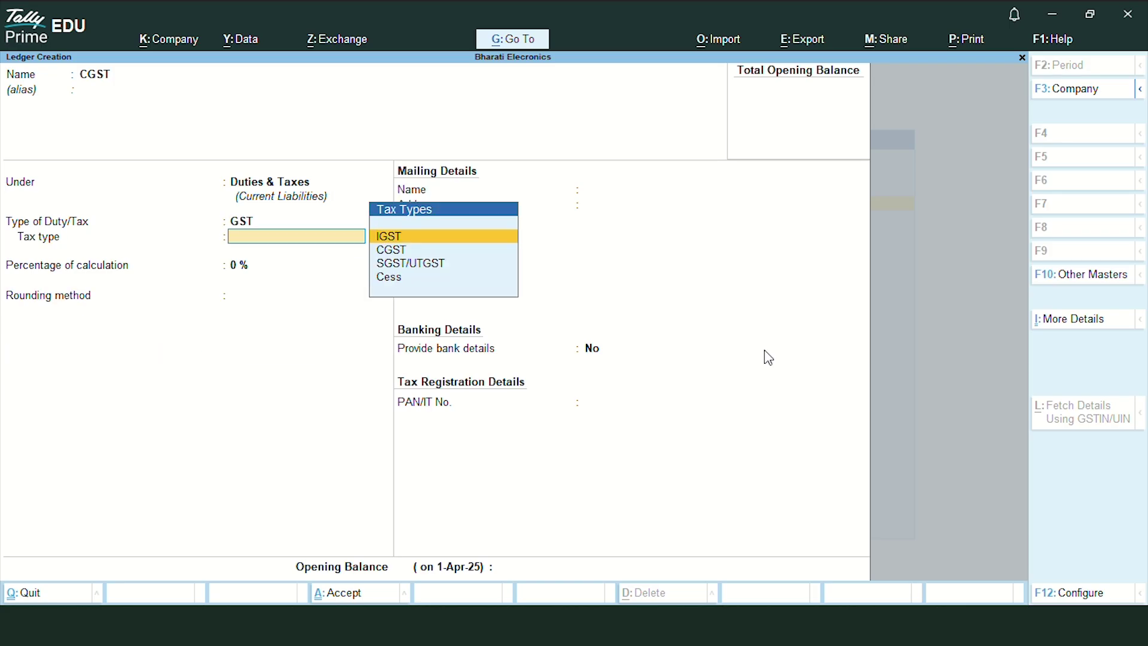
key("Down")
key("Return")
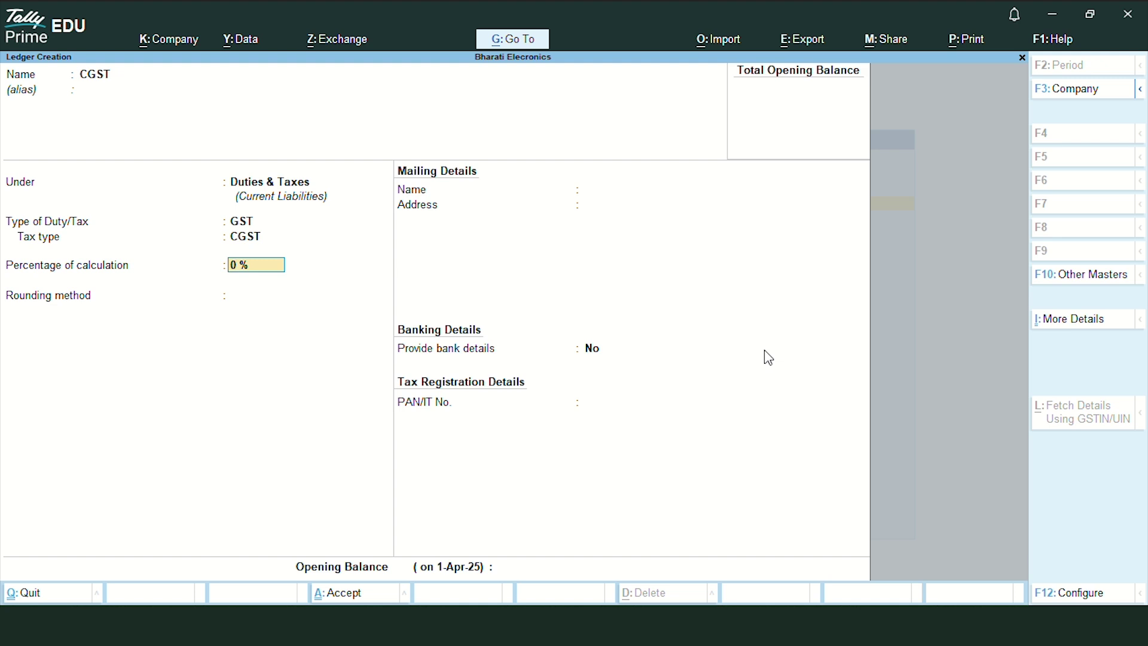
key("Return")
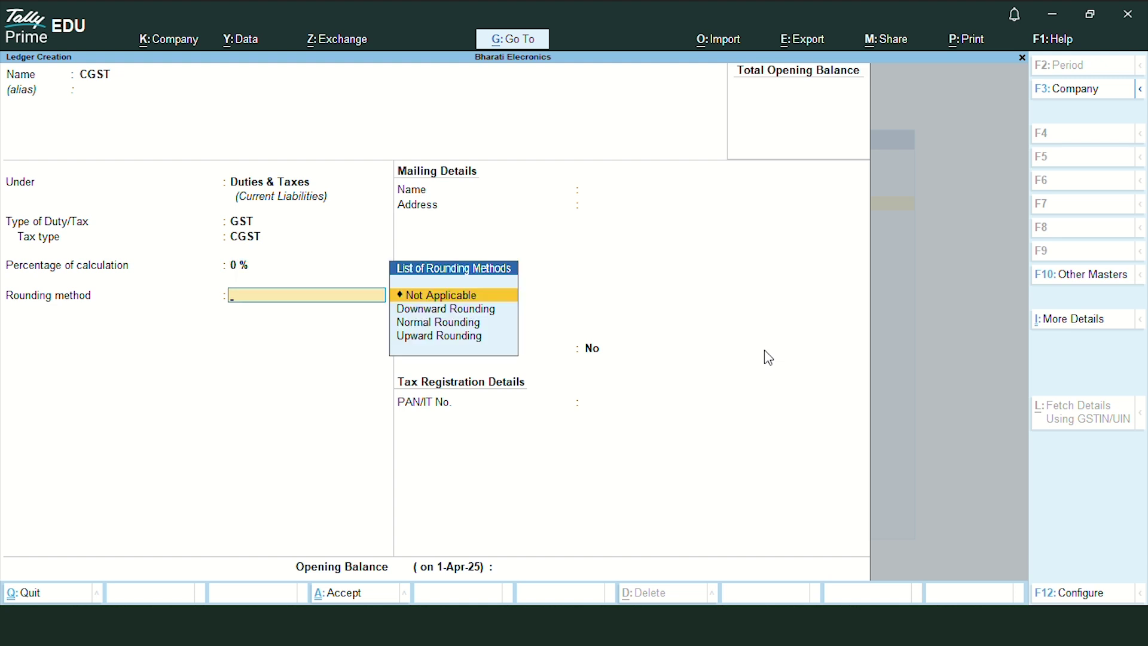
key("Return")
key("Return")
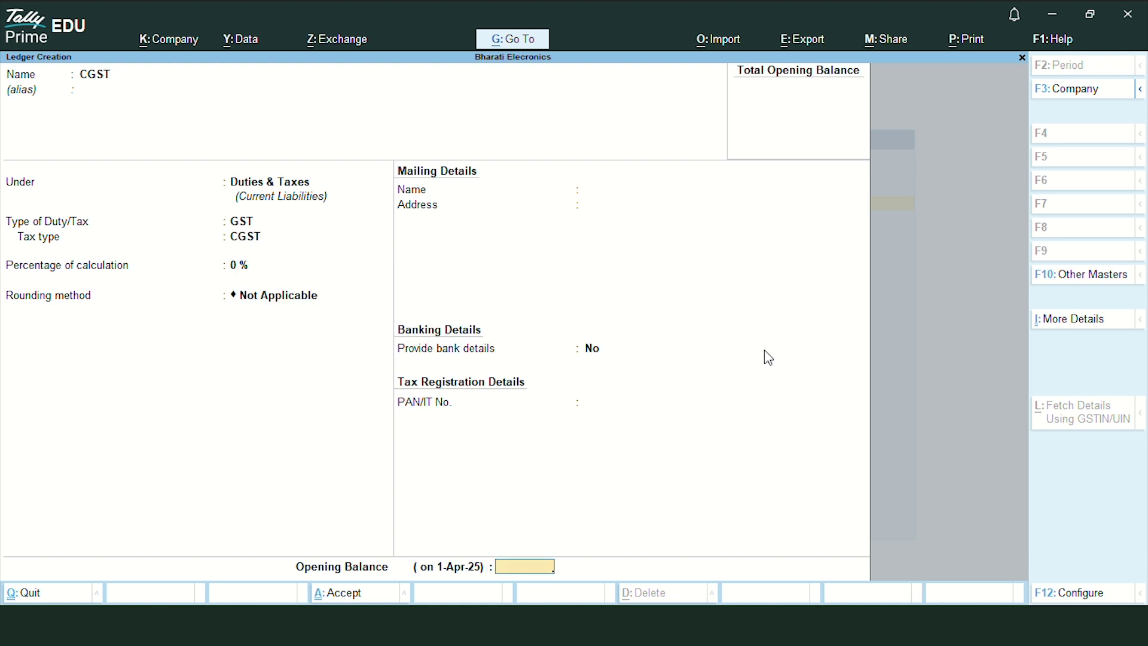
key("Return")
key("Return")
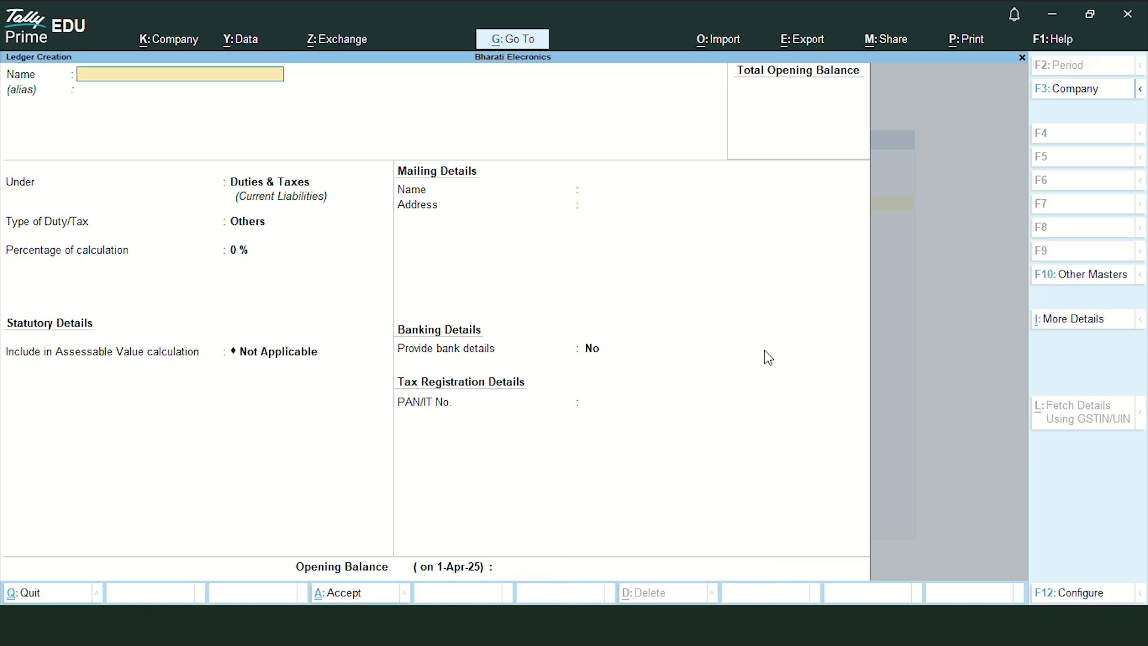
Name another ledger SGST under Duties & Taxes, with duty type GST and tax type SGST/UTGST.
type("SGST")
key("Return")
key("Return")
key("Up")
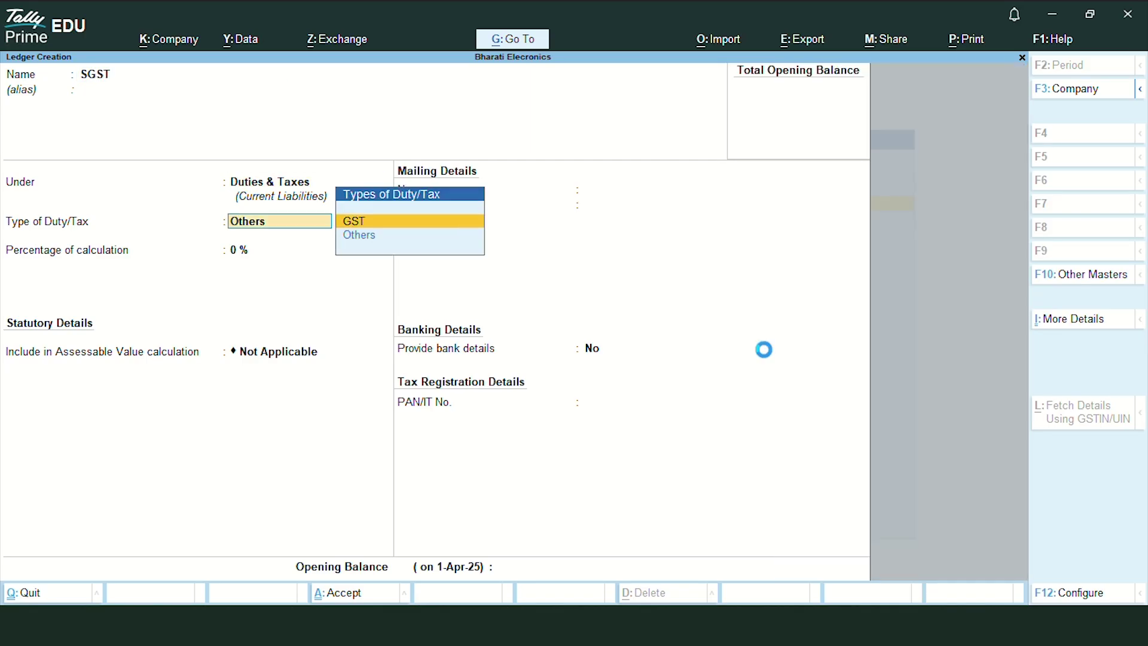
key("Return")
key("Down")
key("Down")
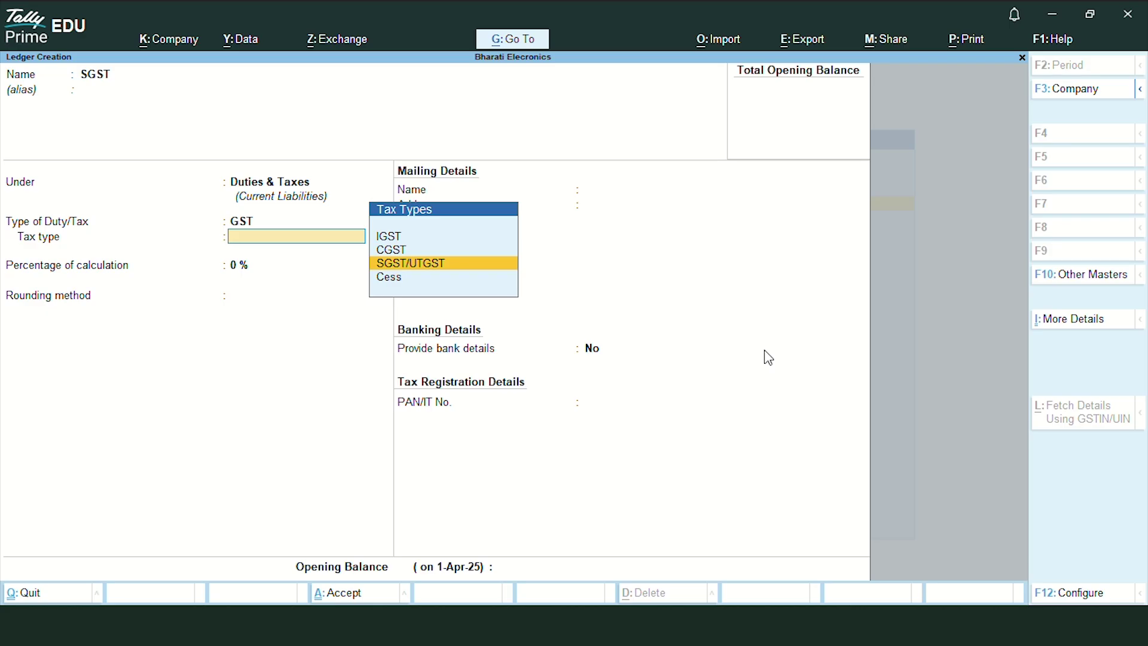
key("Return")
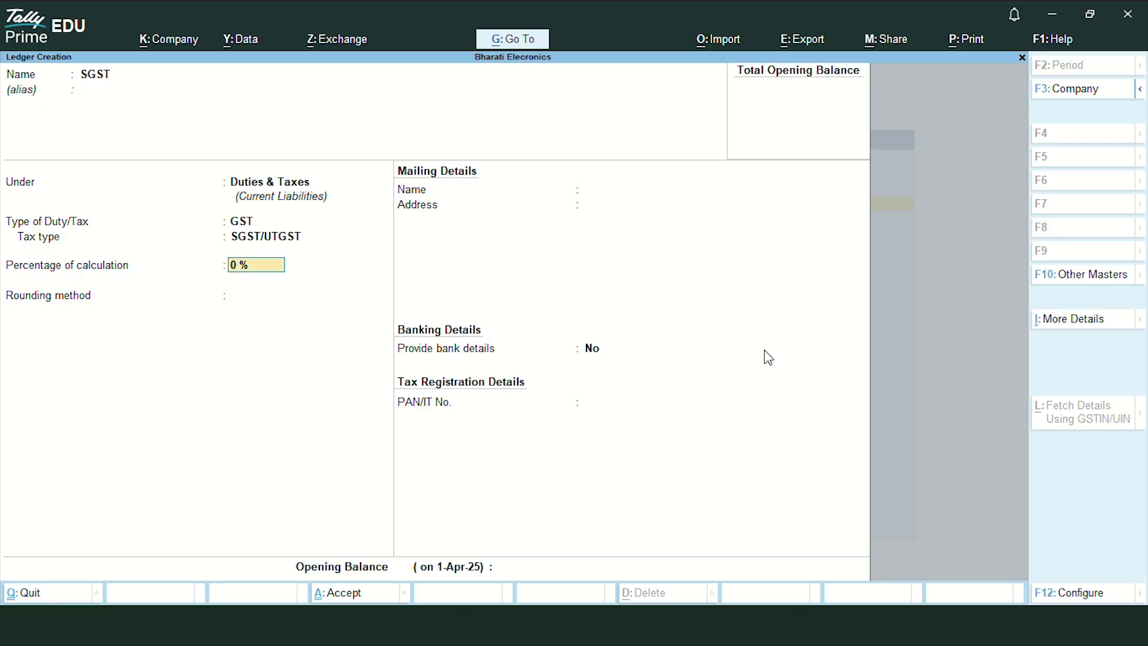
Save the SGST ledger with 0 % calculation, rounding Not Applicable and no bank details, and leave ledger creation.
key("Return")
key("Return")
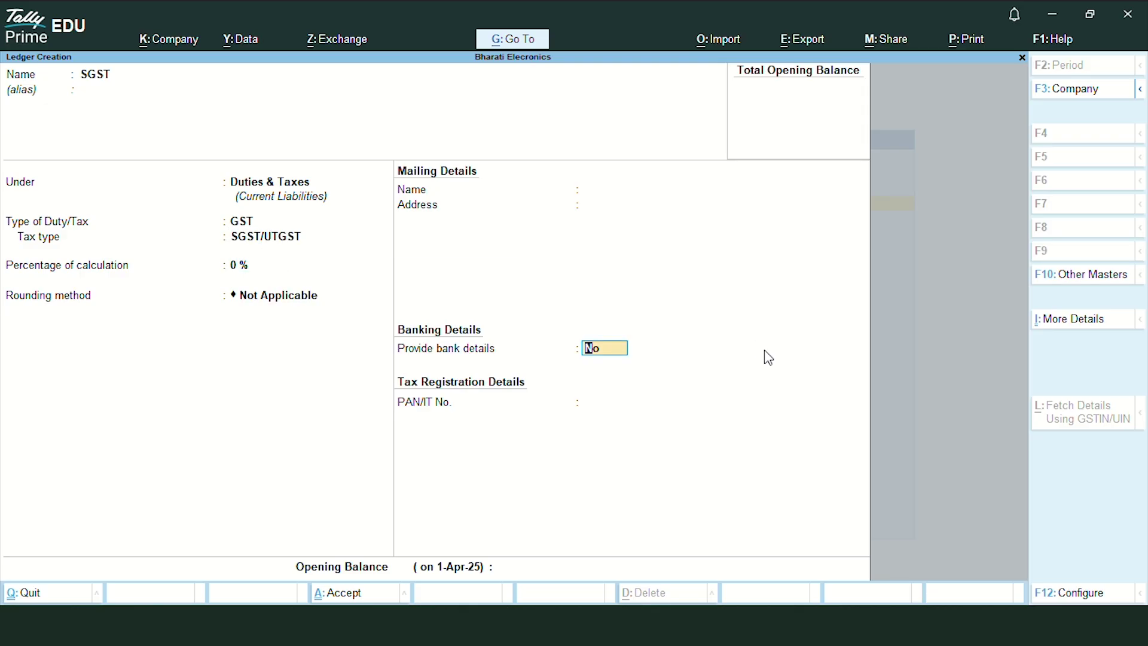
key("Return")
key("Return")
key("Return")
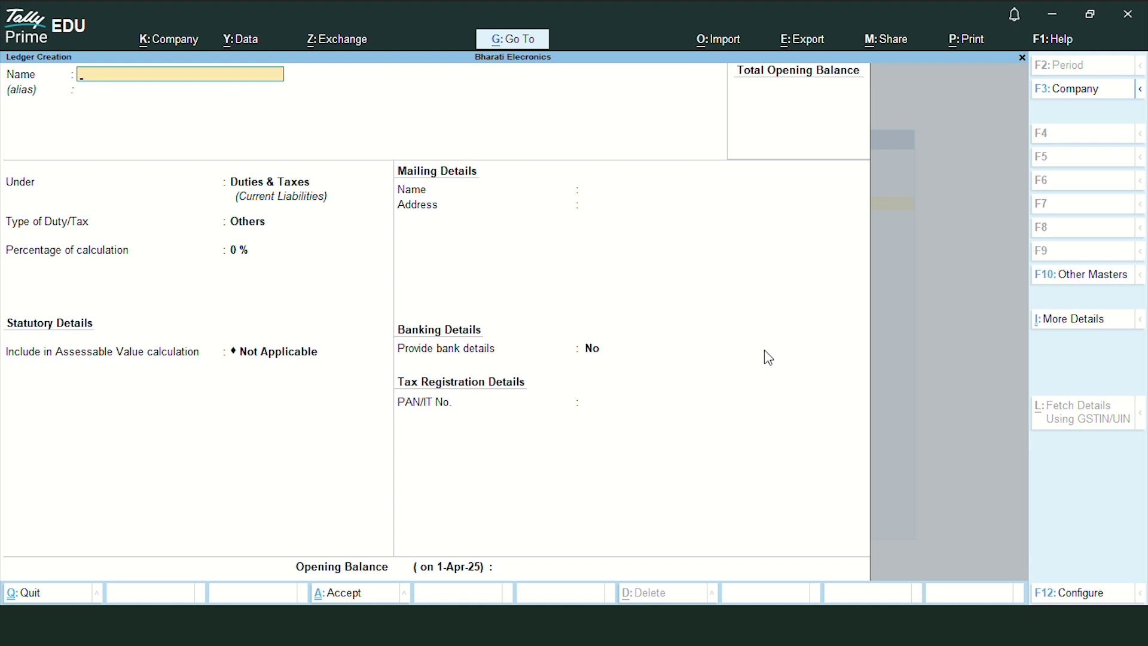
key("Escape")
Create the stock group SMART Tv under Primary without adding item quantities, keeping its GST details as per company, and leave stock group creation.
key("Down")
key("Down")
key("Down")
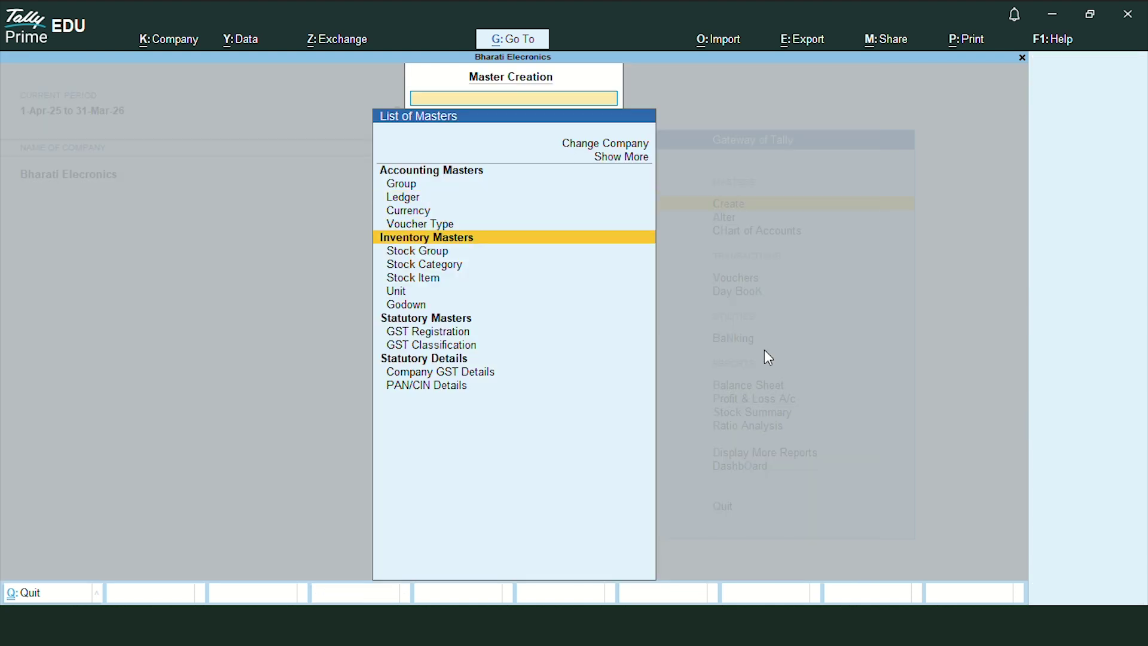
key("Down")
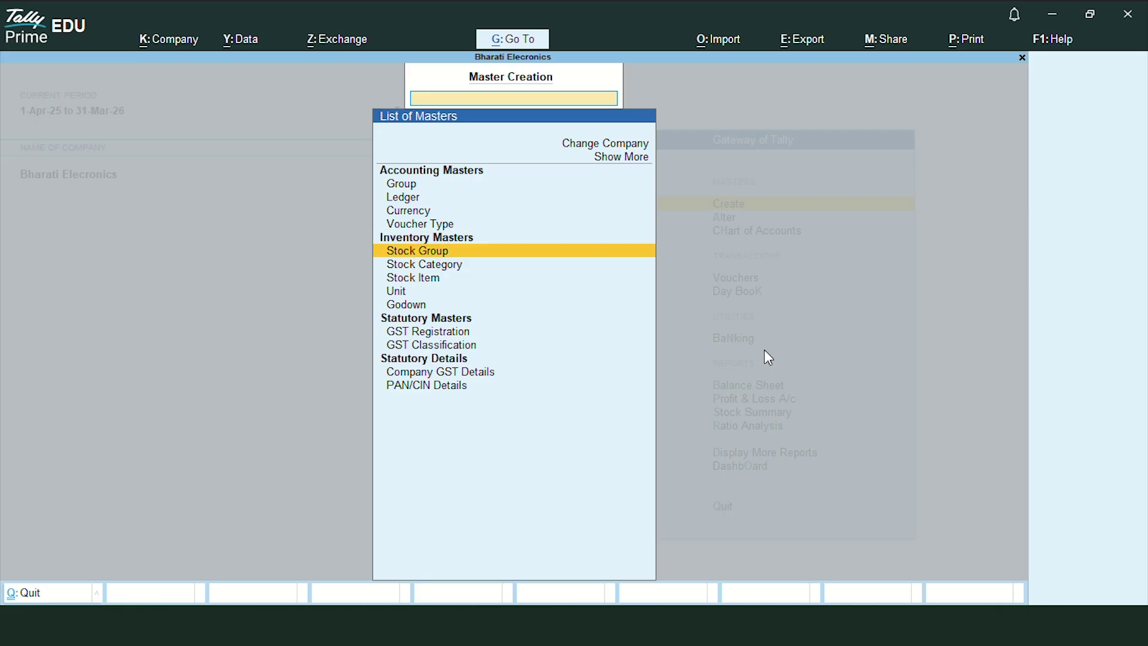
key("Return")
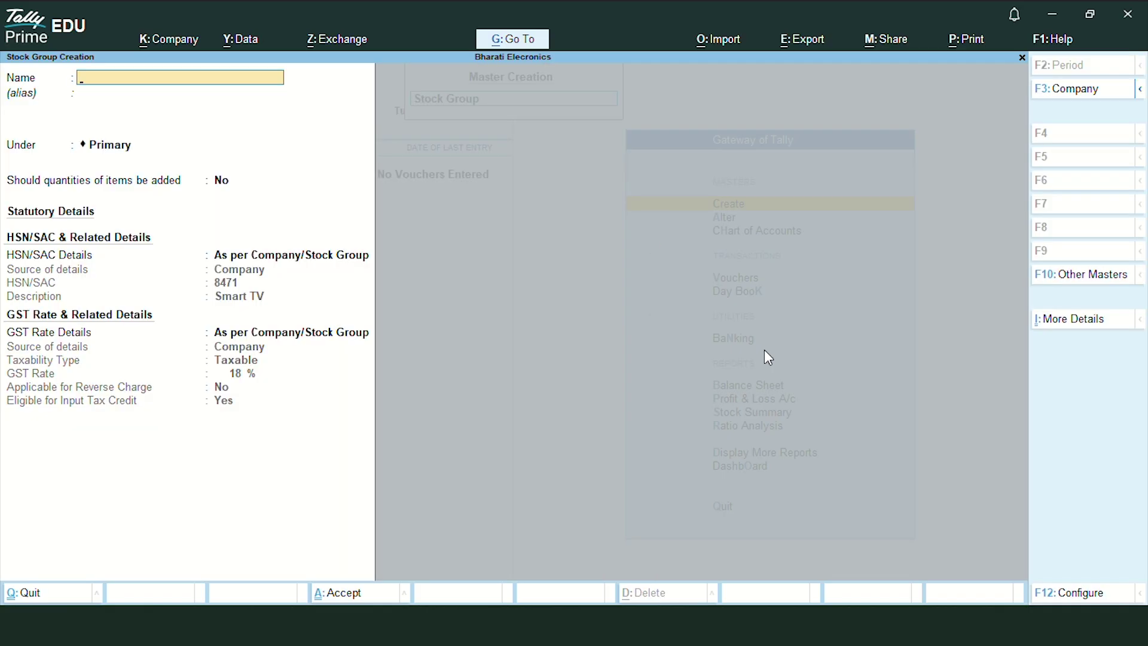
type("SMART tv")
key("Return")
key("Return")
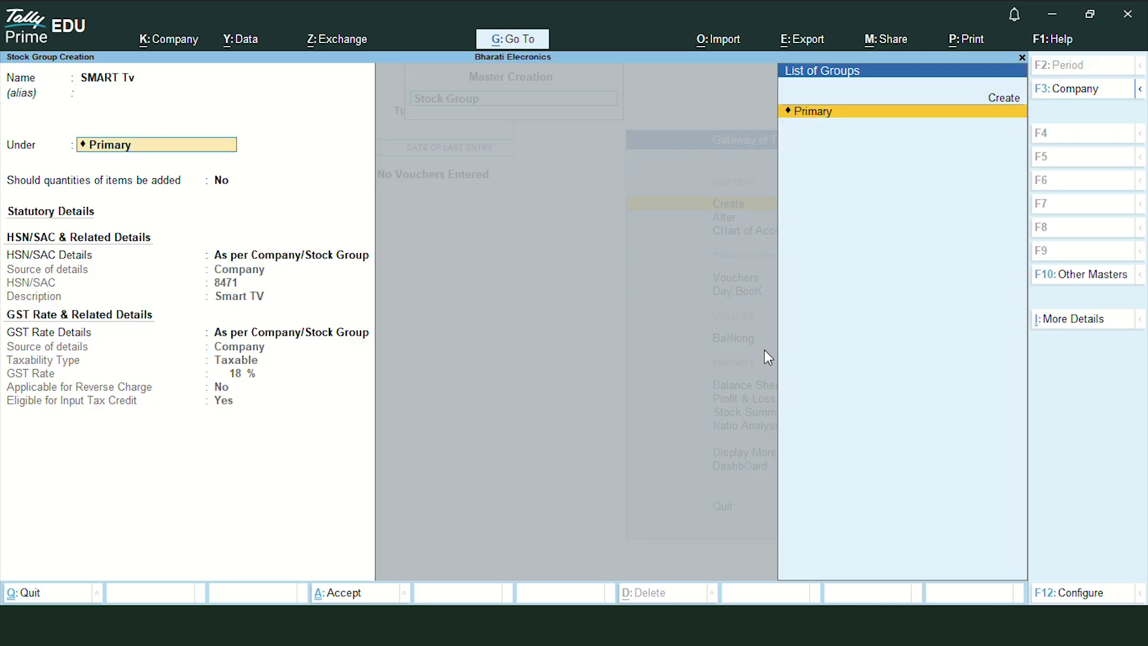
key("Return")
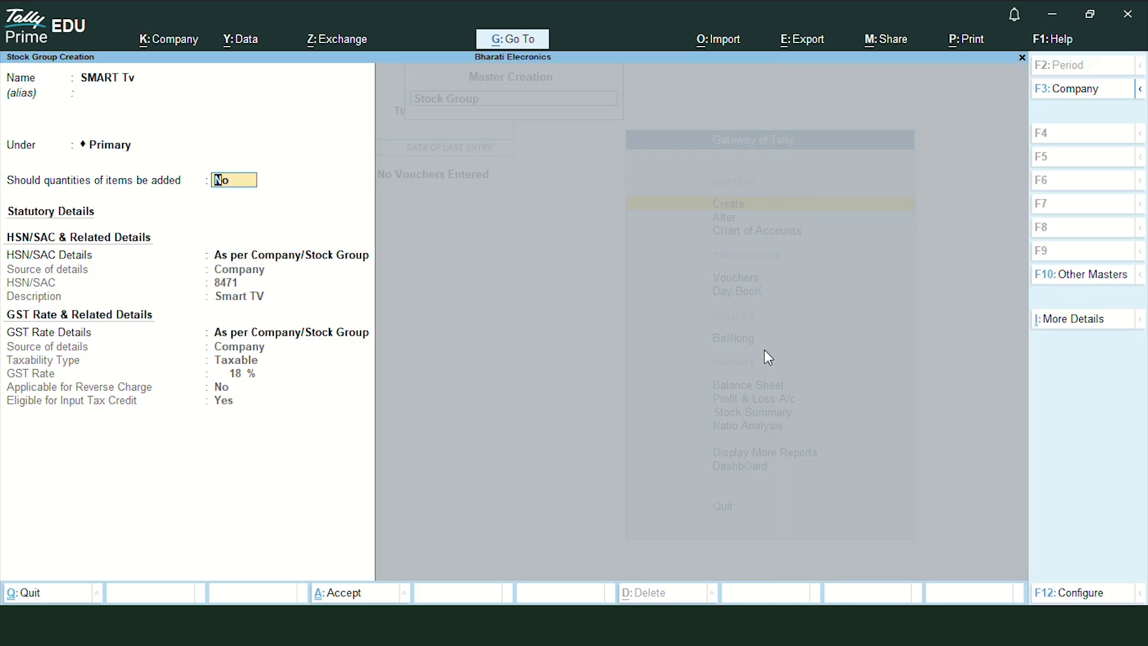
key("Return")
key("ctrl+a")
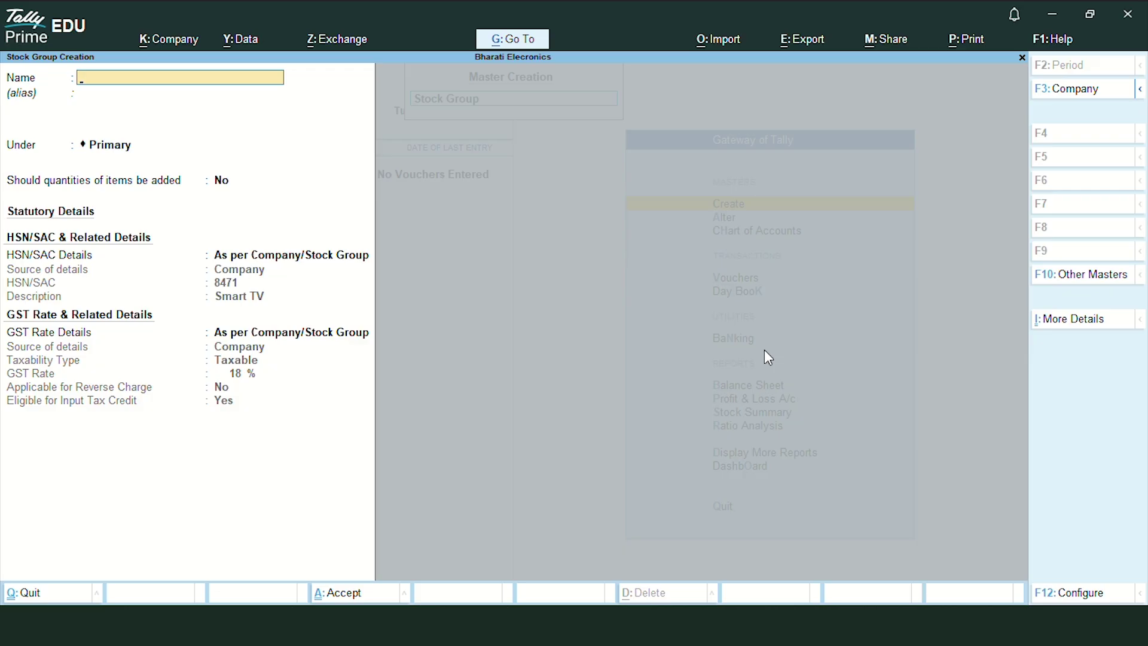
key("Escape")
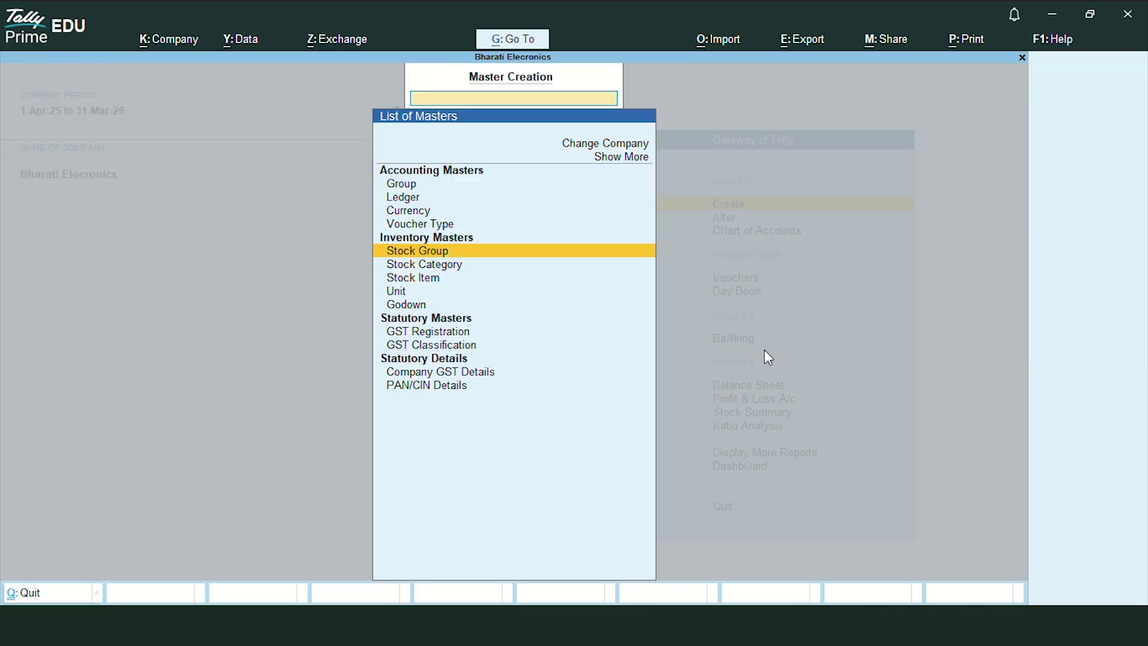
Start a new simple unit of measure with the symbol Nos and the formal name Numbers.
key("Down")
key("Down")
key("Down")
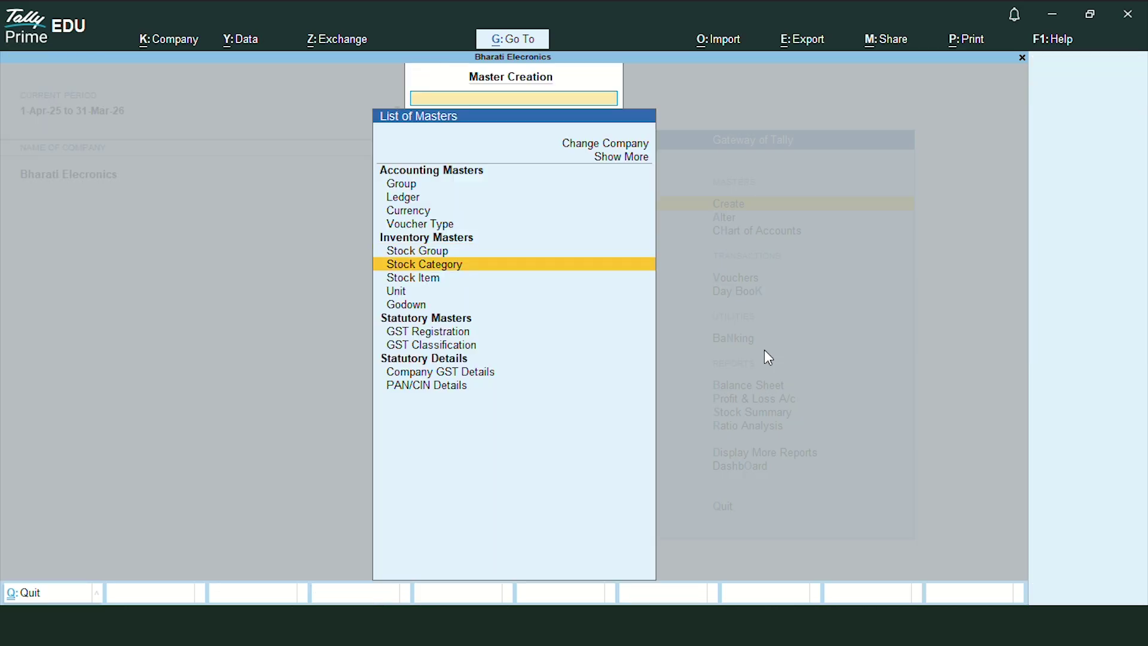
key("Return")
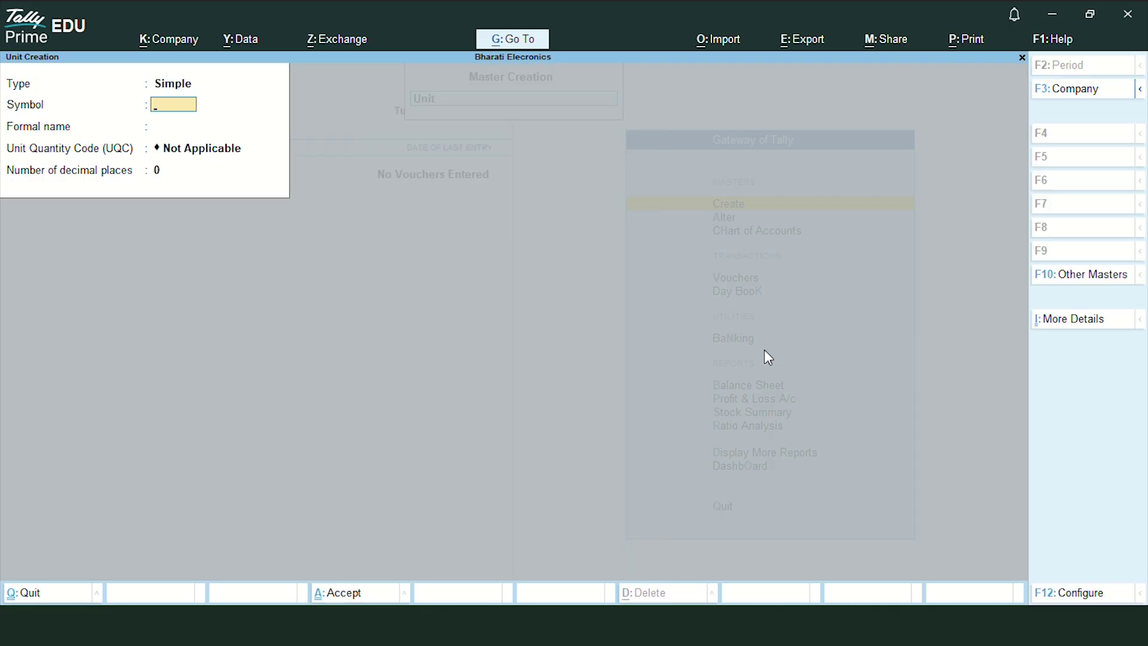
type("Nos")
key("Return")
type("Nu")
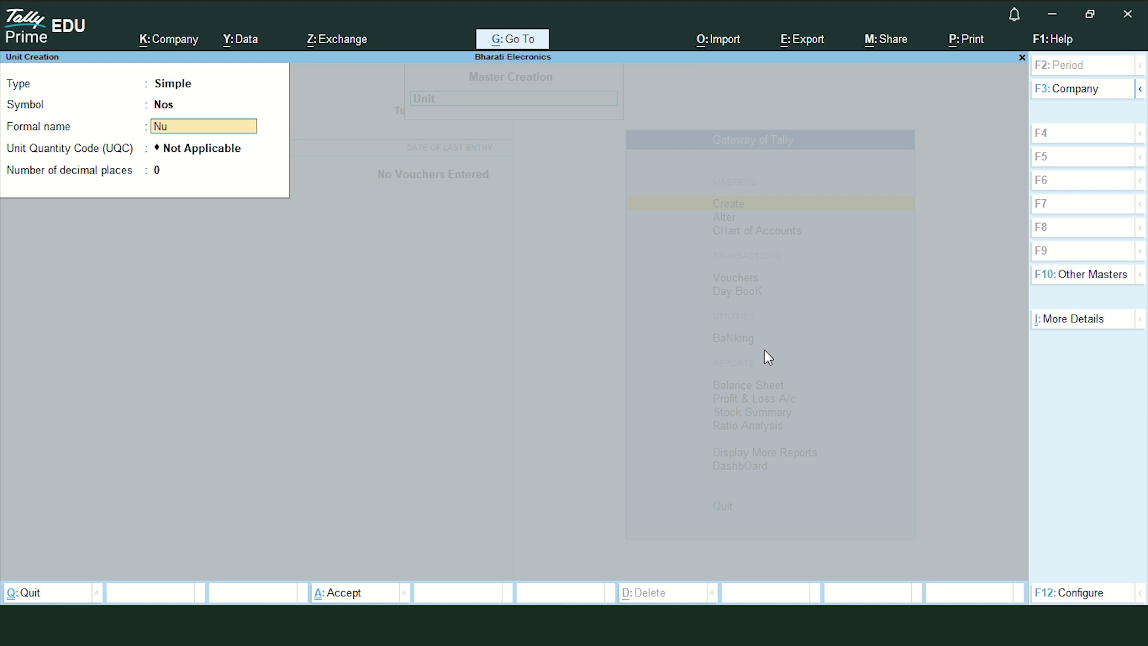
type("mbers")
key("Return")
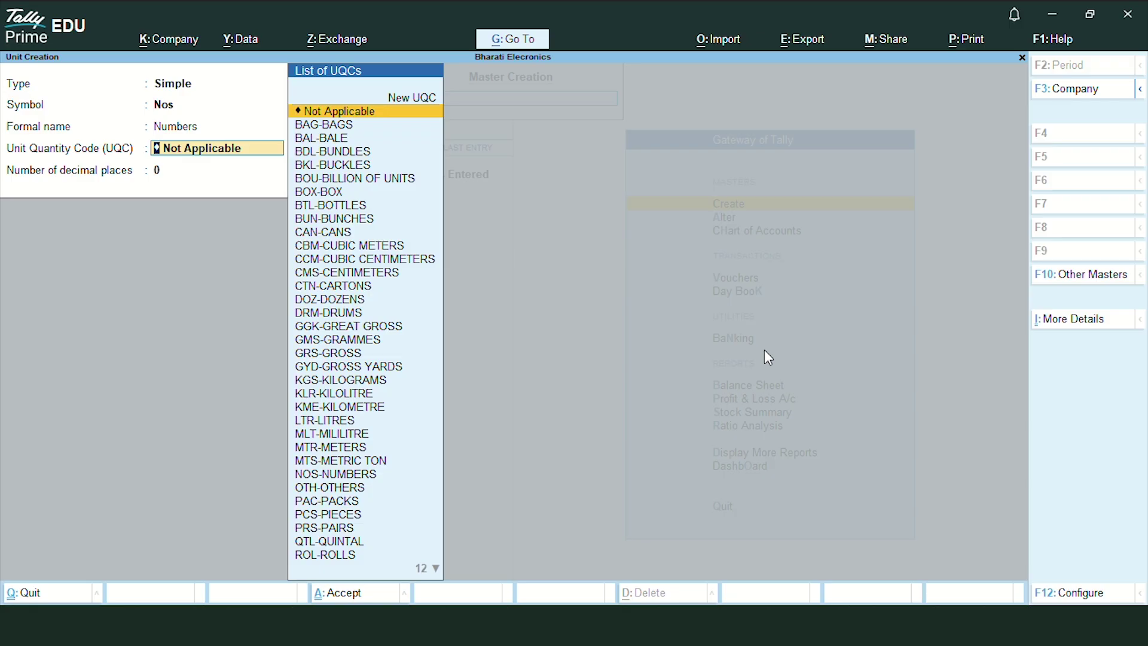
Assign the unit quantity code NOS-NUMBERS with 0 decimal places, save the unit and leave unit creation.
type("nos")
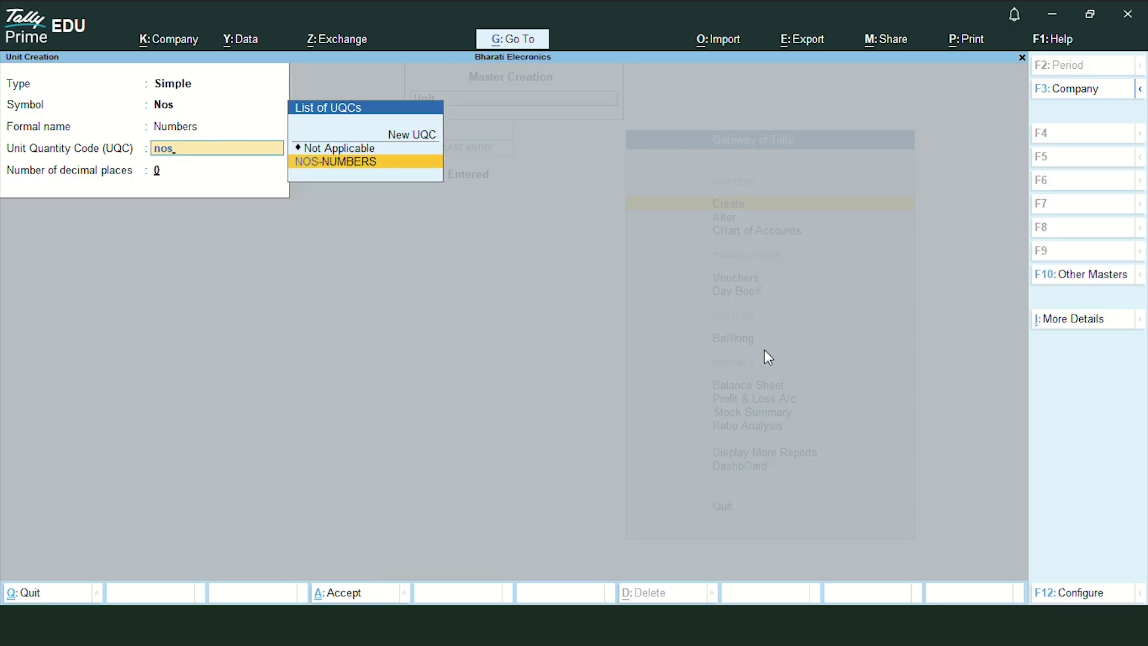
key("Return")
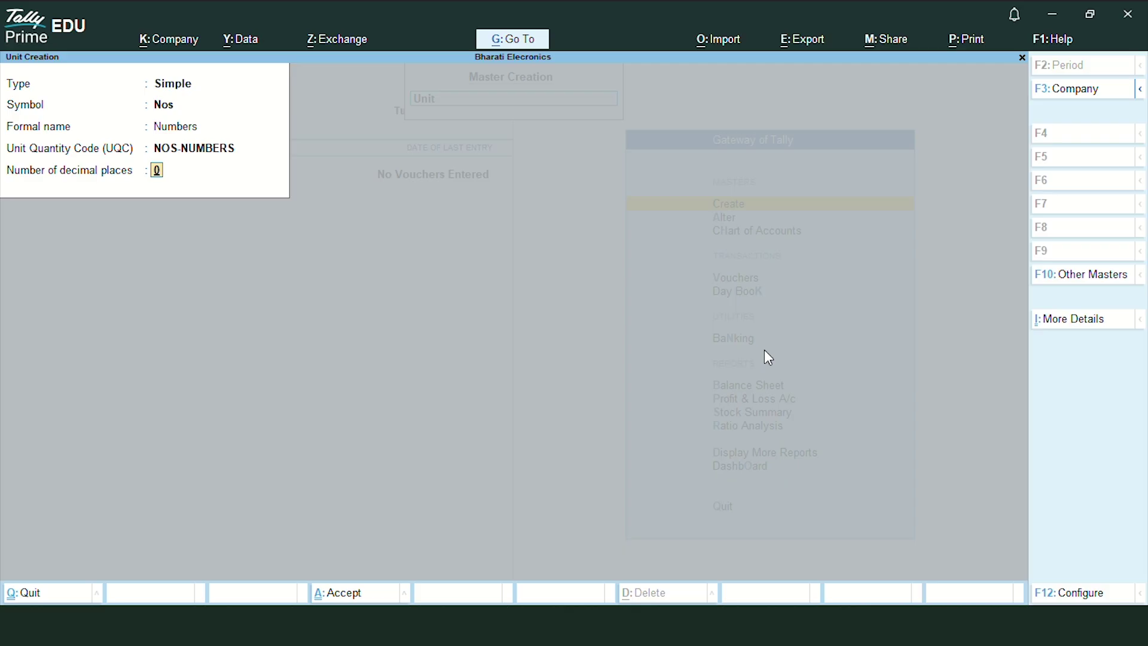
key("Return")
key("Return")
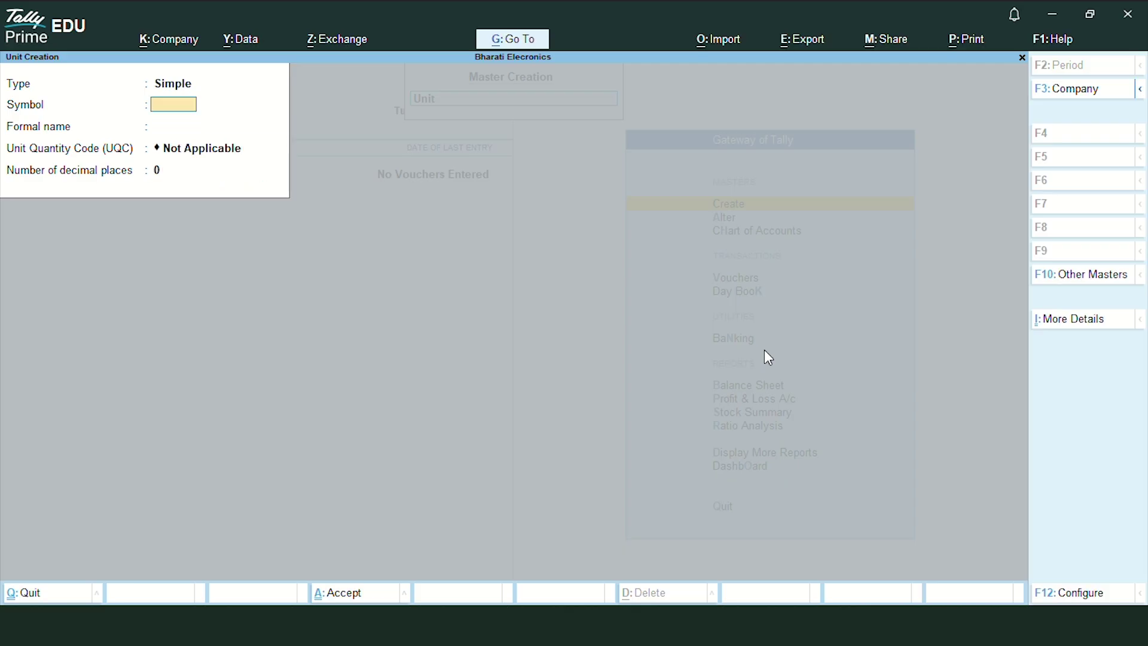
key("Escape")
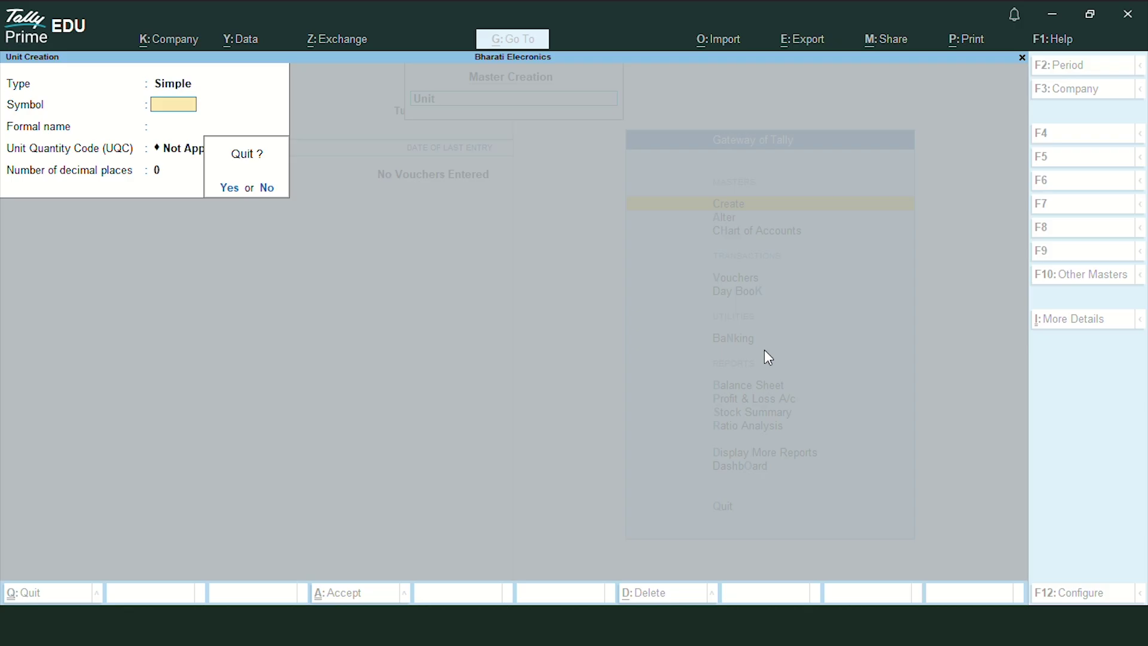
key("Return")
Start a new stock item and name it Samsun 32 " Smart TV, copying the name from the goods description in Purchase Invoice.pdf.
key("Up")
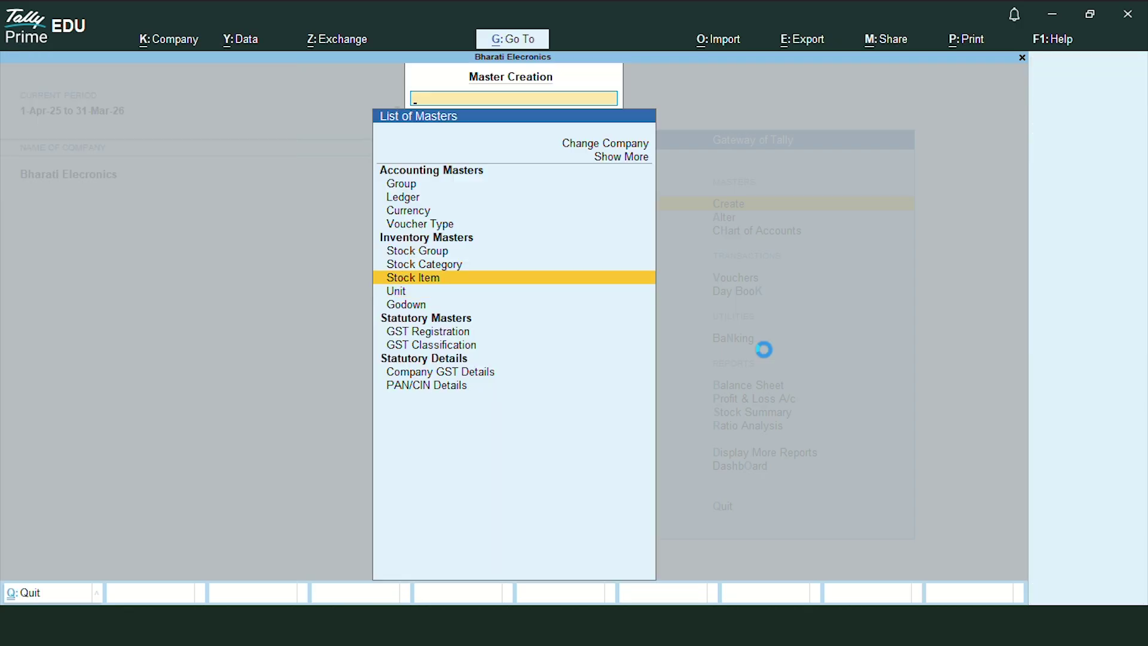
key("Return")
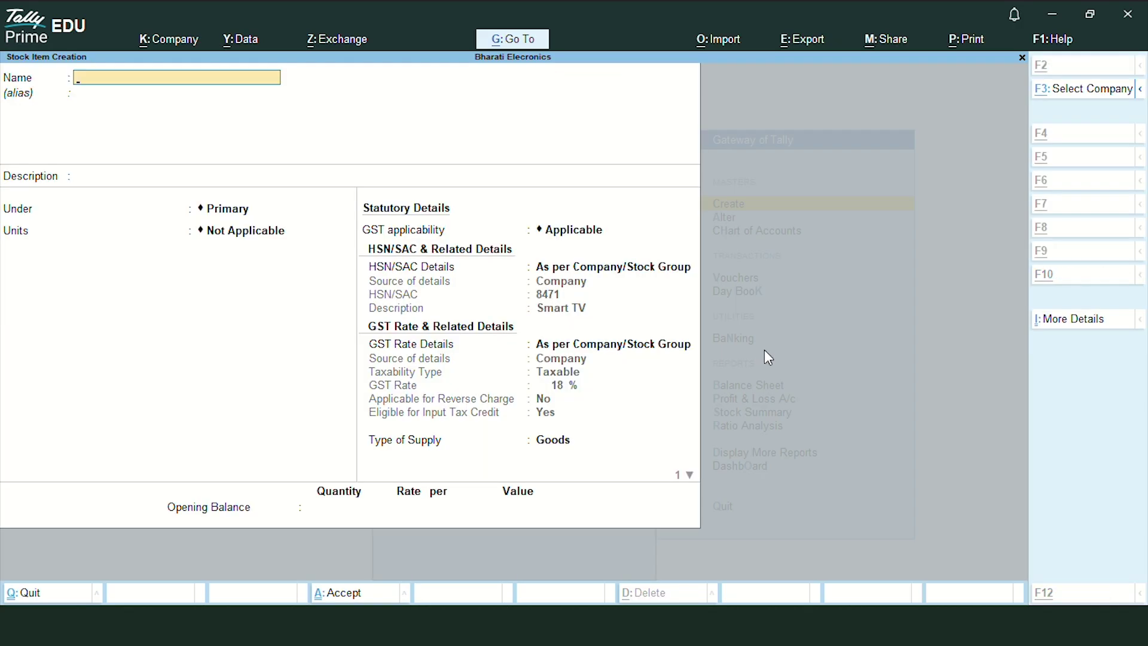
key("alt+Tab")
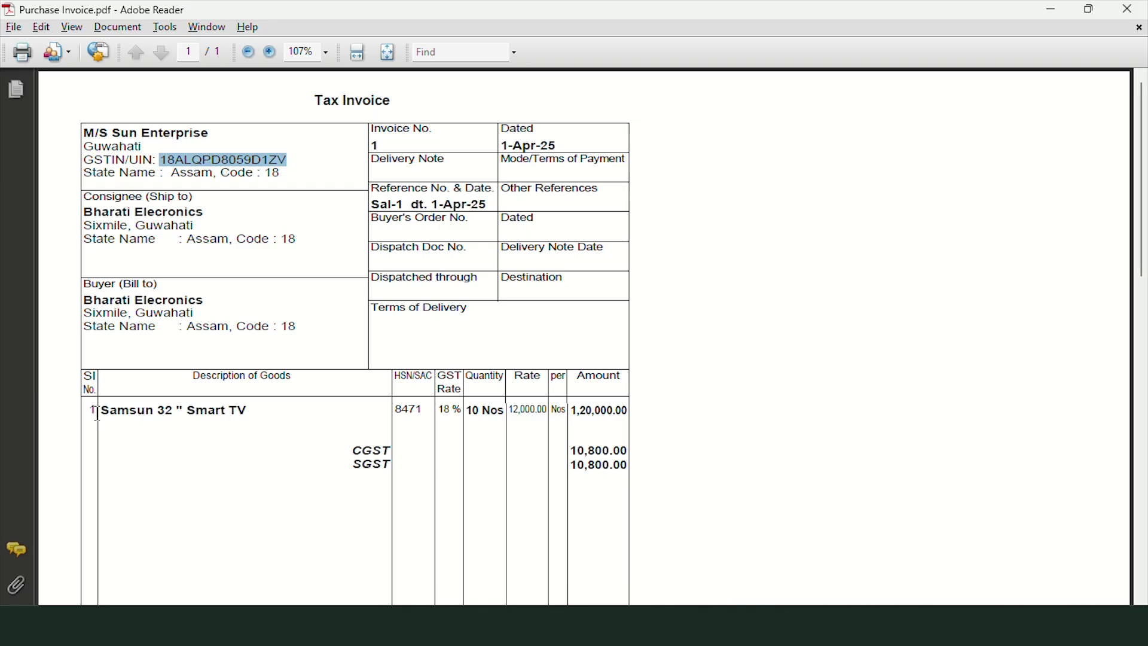
left_click_drag(101, 413, 250, 411)
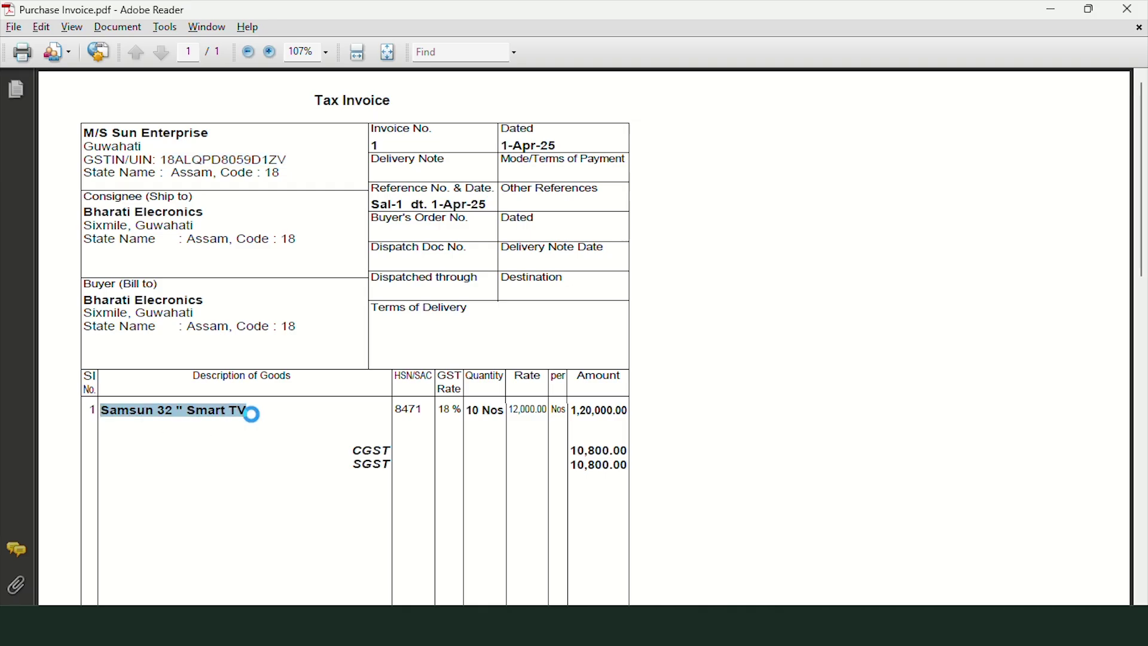
key("ctrl+c")
key("alt+Tab")
key("ctrl+v")
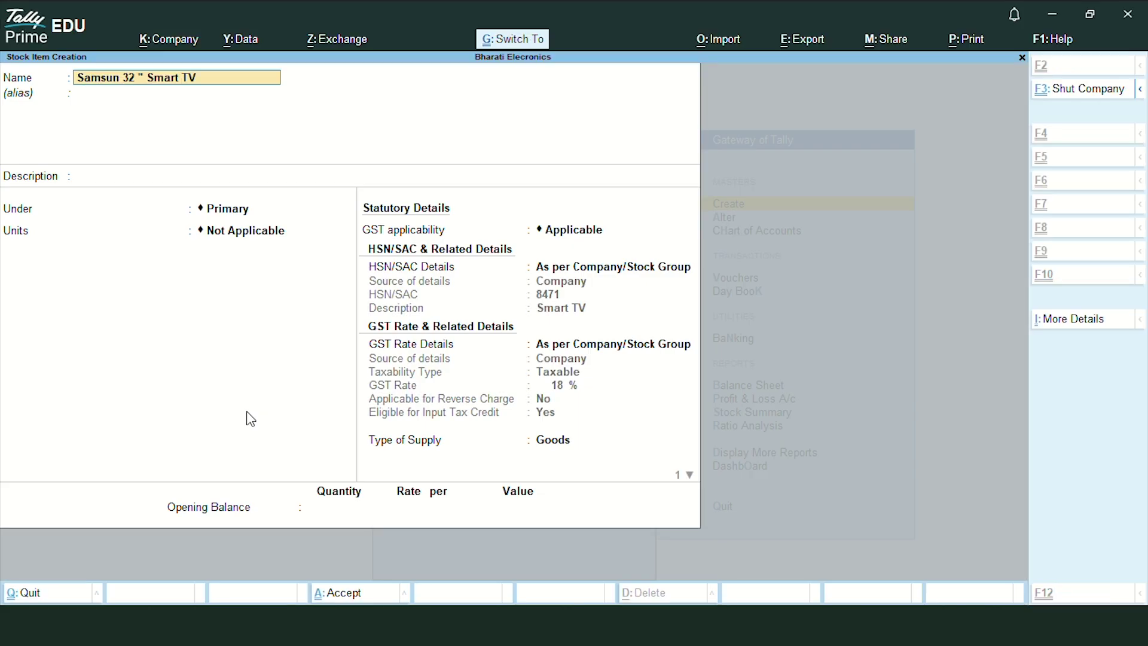
Place the stock item under SMART Tv with Nos as its unit, leaving the alias and description blank.
key("Return")
key("Return")
key("Return")
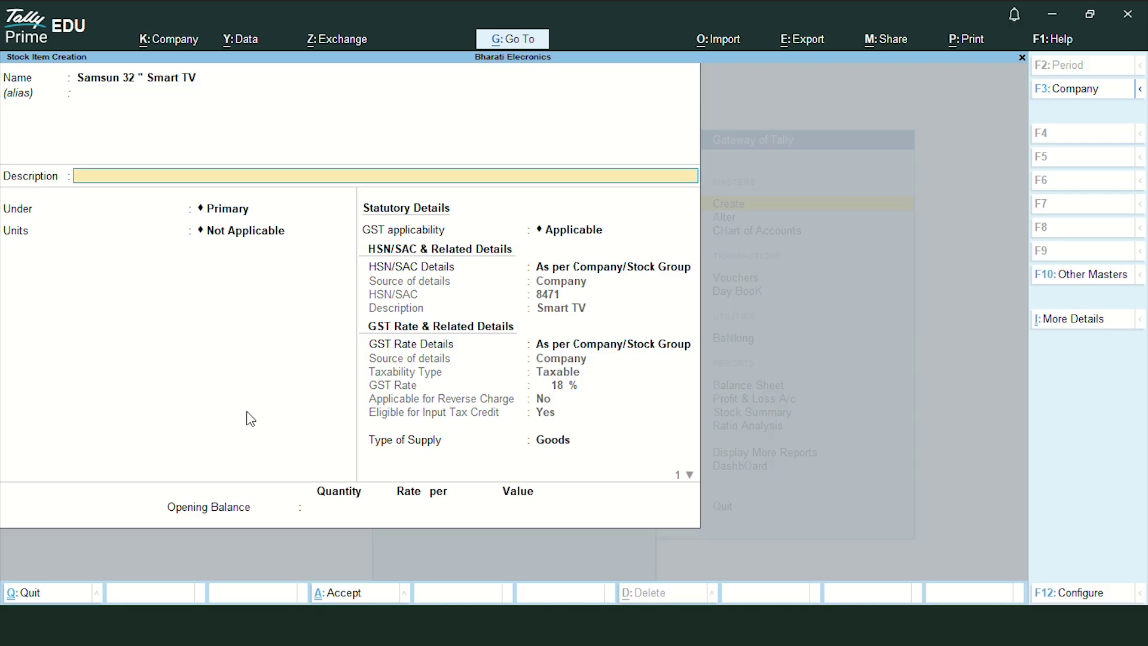
key("Down")
key("Return")
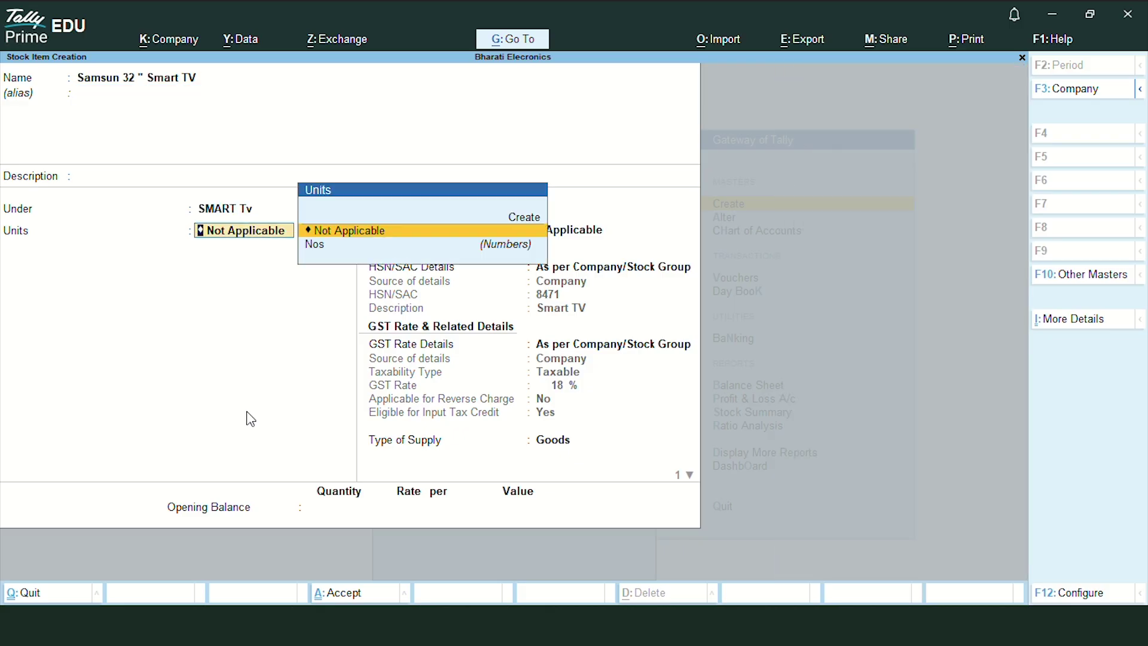
key("Down")
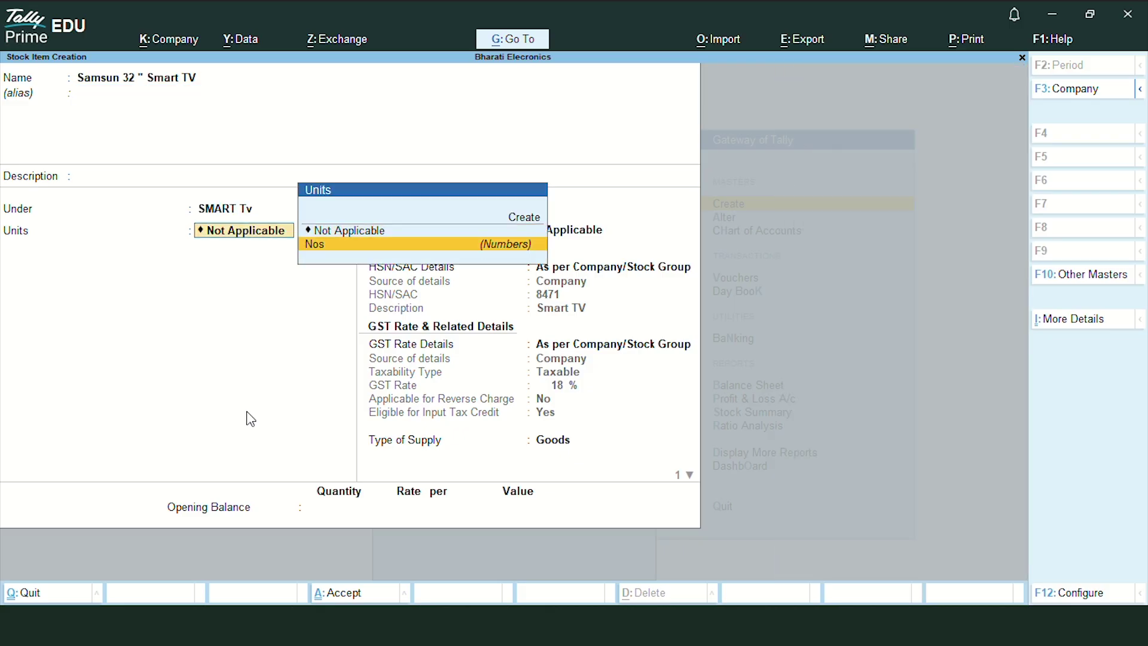
key("Return")
Save the stock item with GST applicable as per company, supply type Goods and duty rate 0, and leave stock item creation.
key("Return")
key("Return")
key("Return")
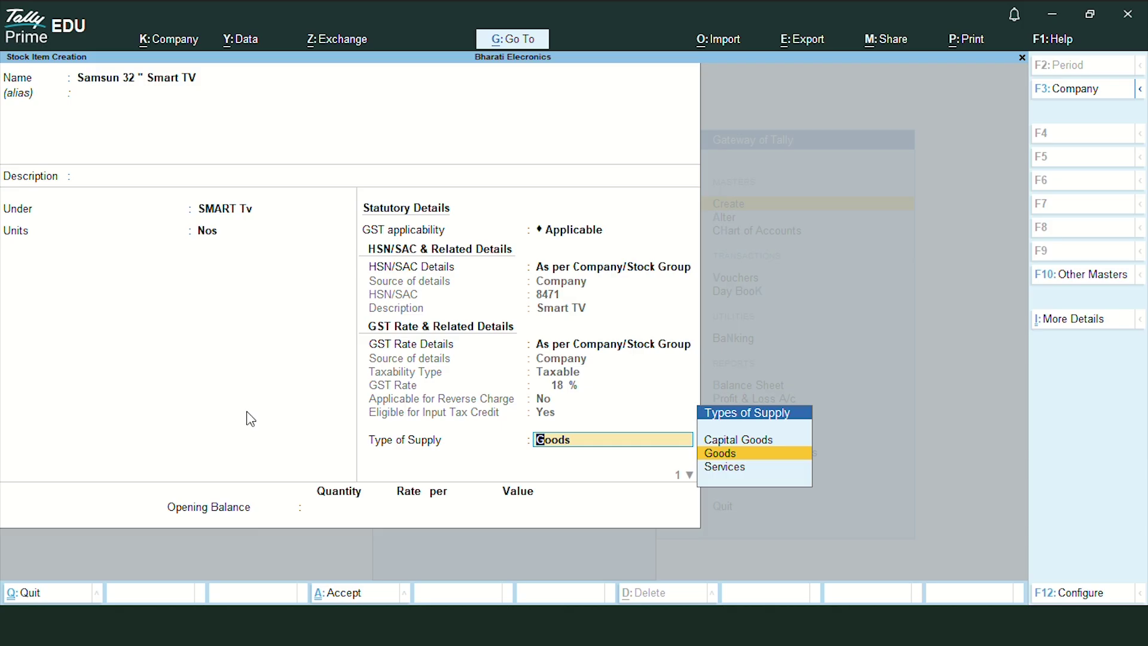
key("Return")
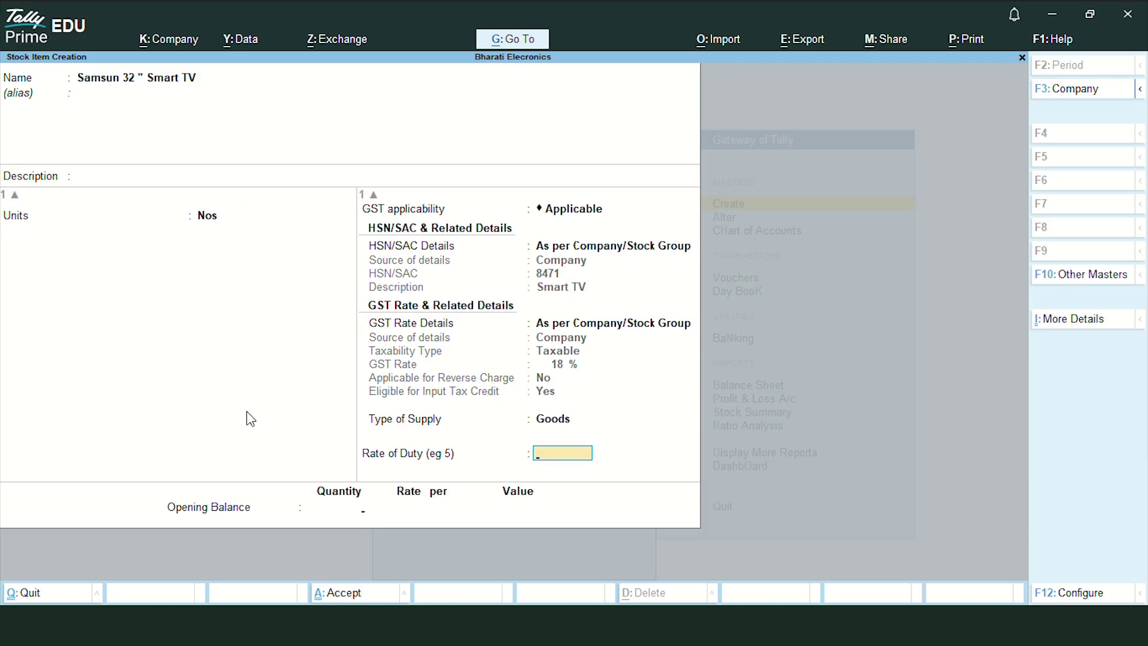
key("Return")
key("Return")
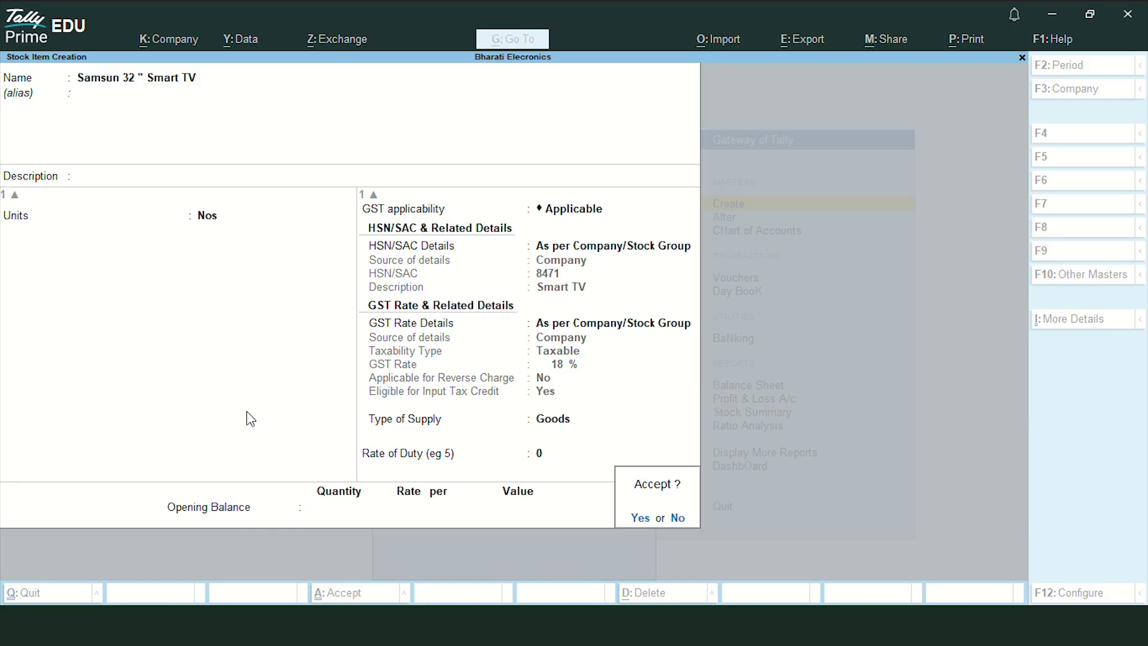
key("Return")
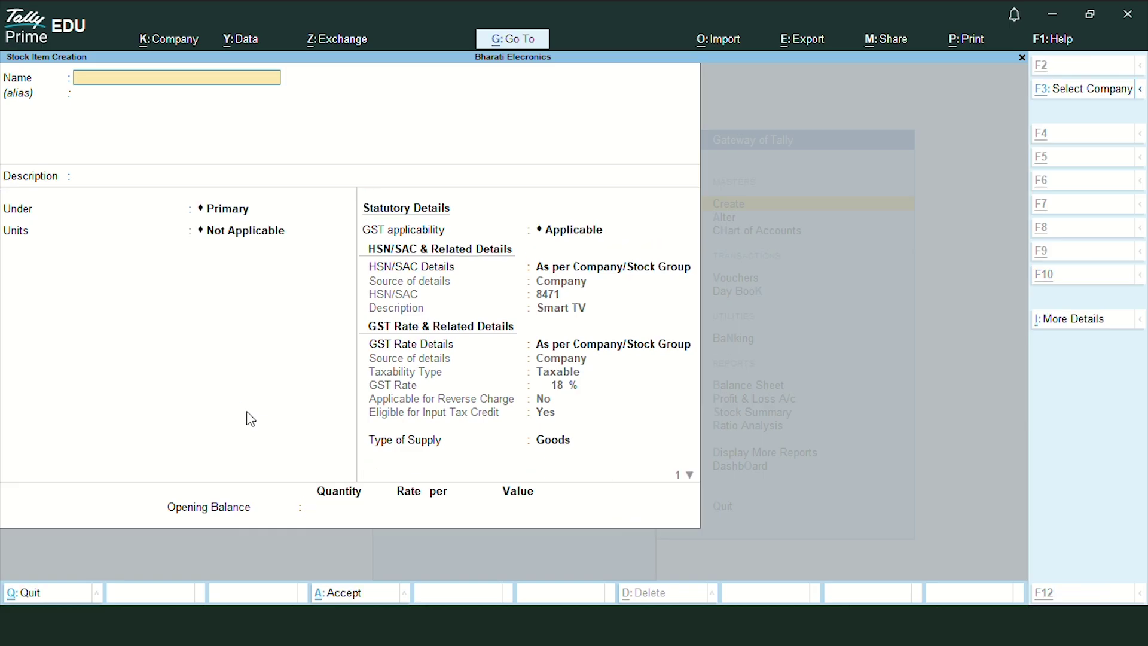
key("Escape")
key("Return")
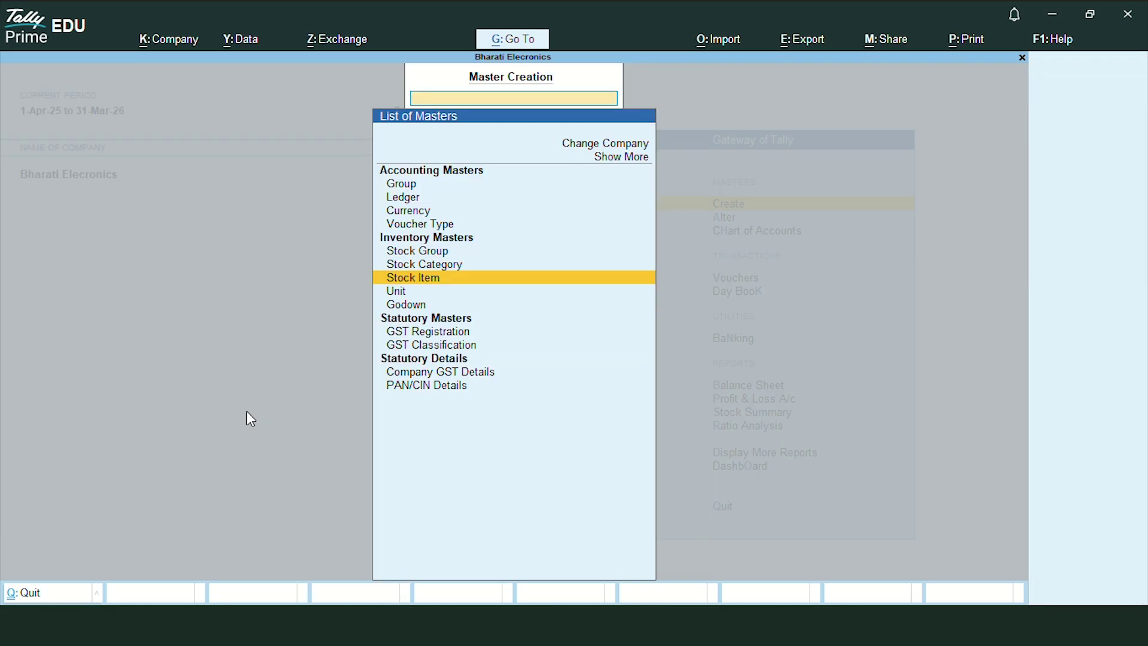
Open a new Purchase voucher dated 1-Apr-25 and enter supplier invoice number 1 with the date 1-Apr-25.
key("Escape")
key("Down")
key("Down")
key("Down")
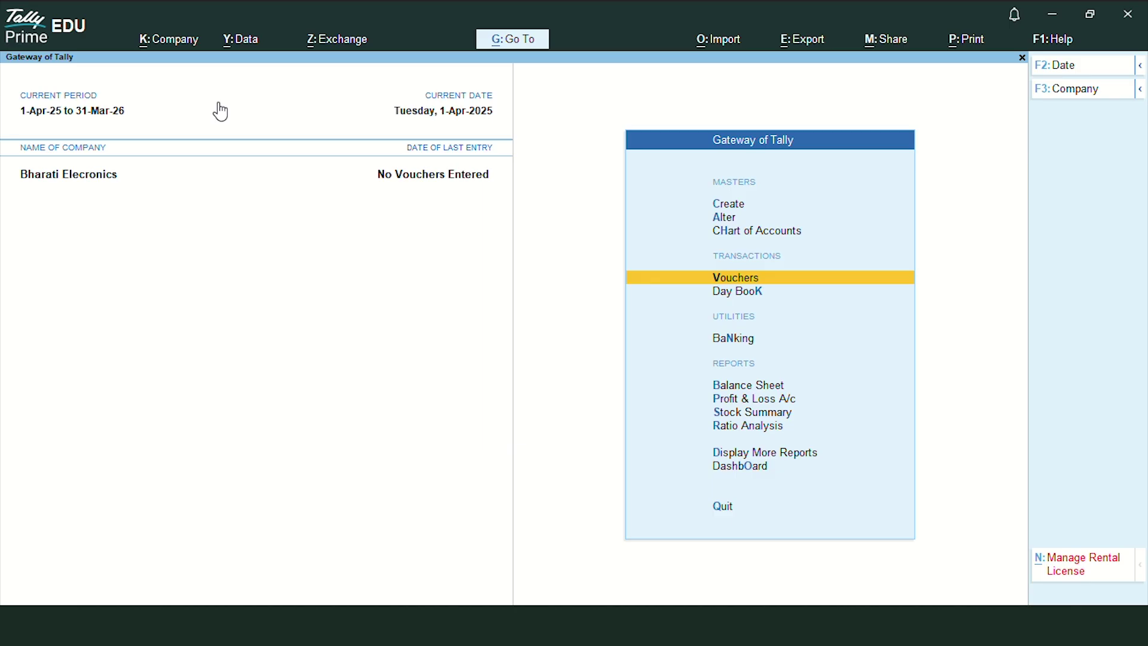
key("Return")
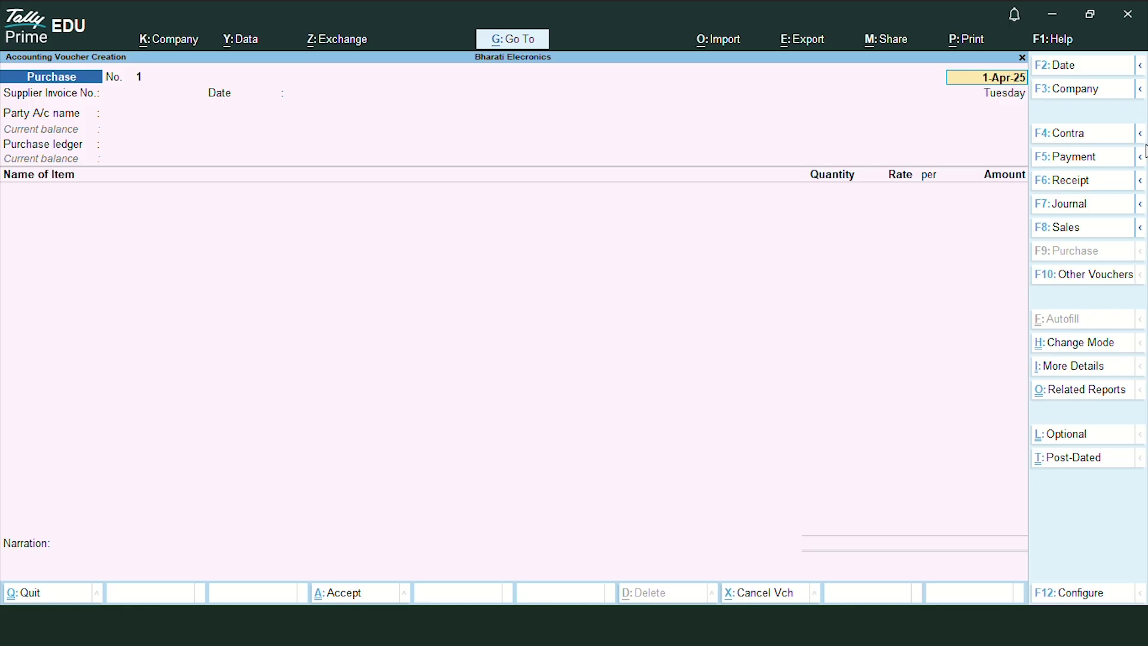
key("Return")
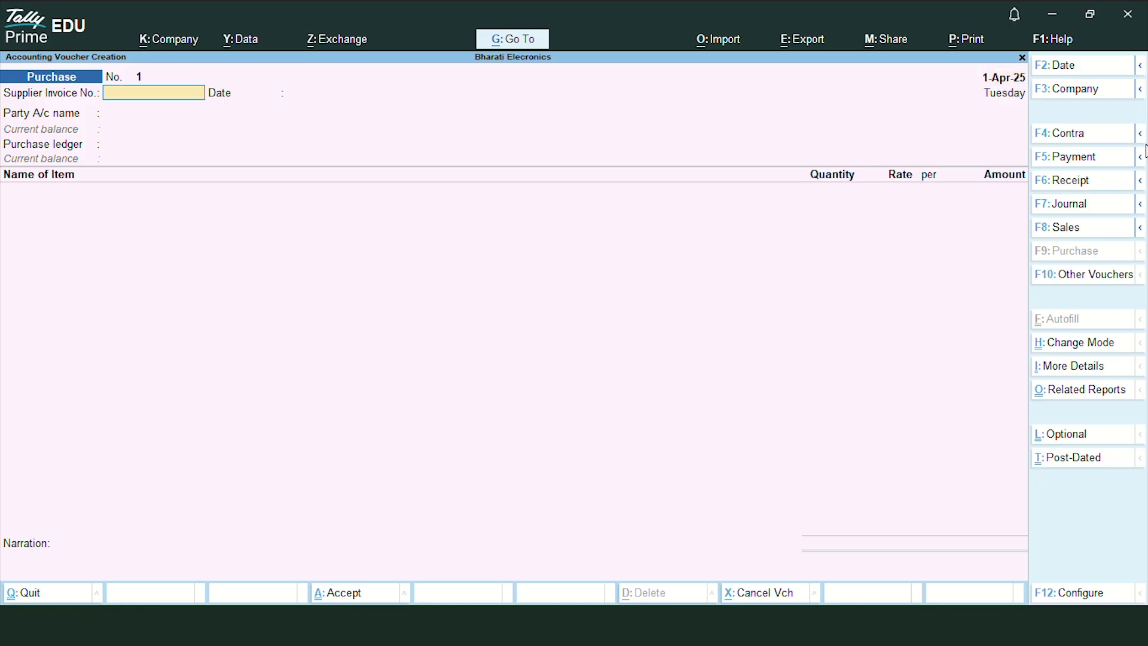
key("Return")
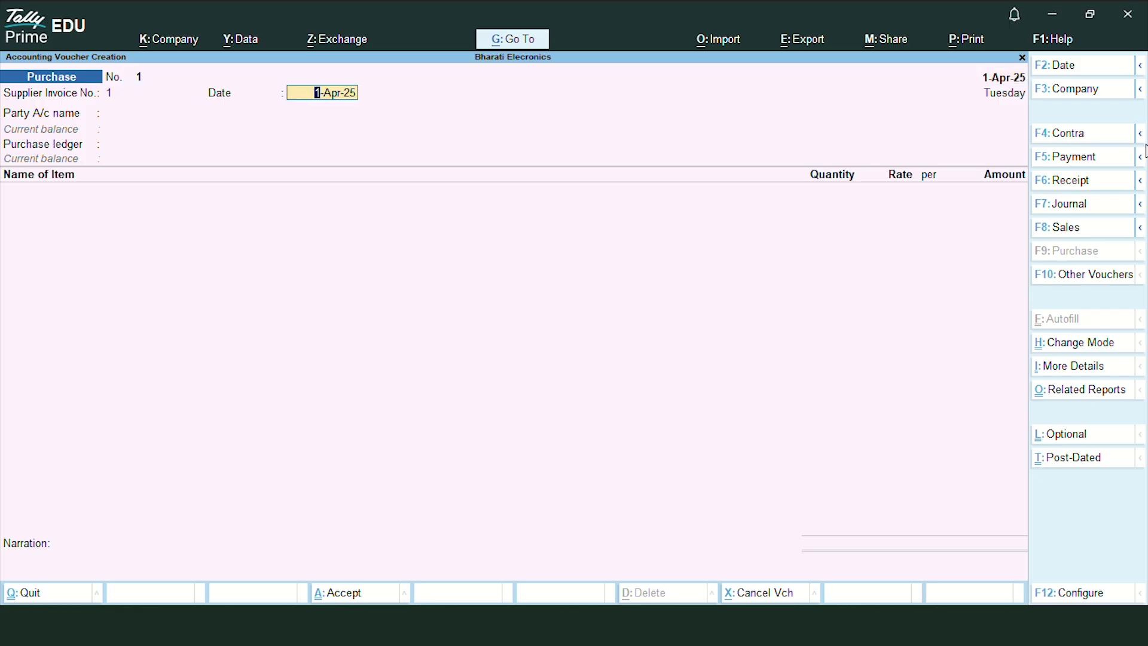
key("Return")
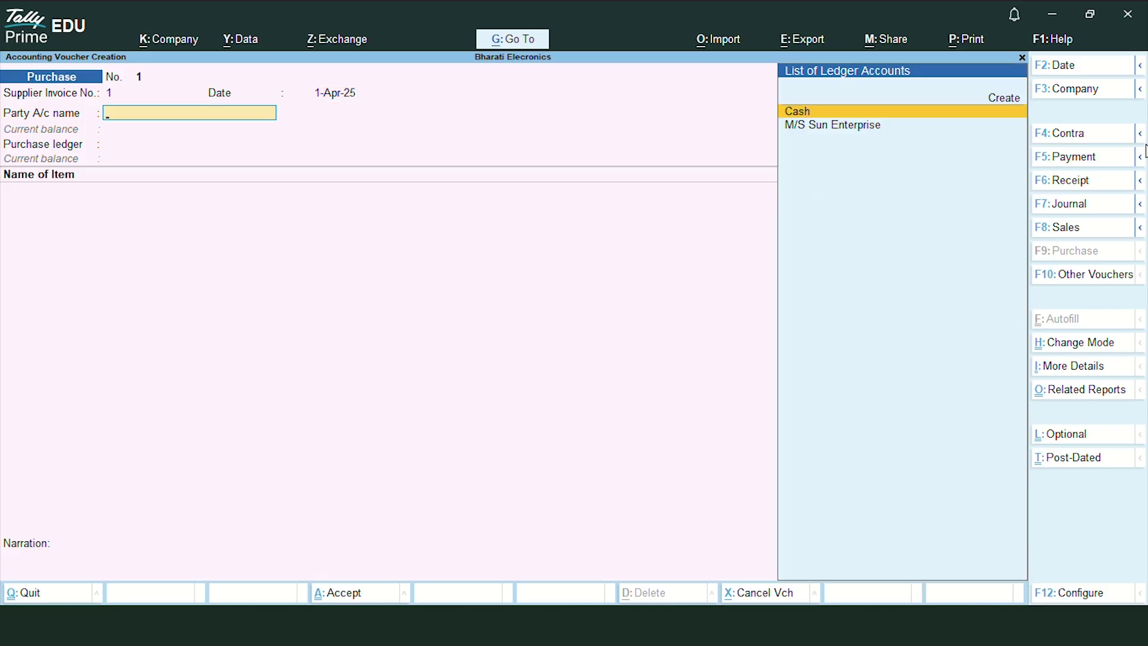
Choose M/S Sun Enterprise as the party account and accept its party details unchanged.
key("Down")
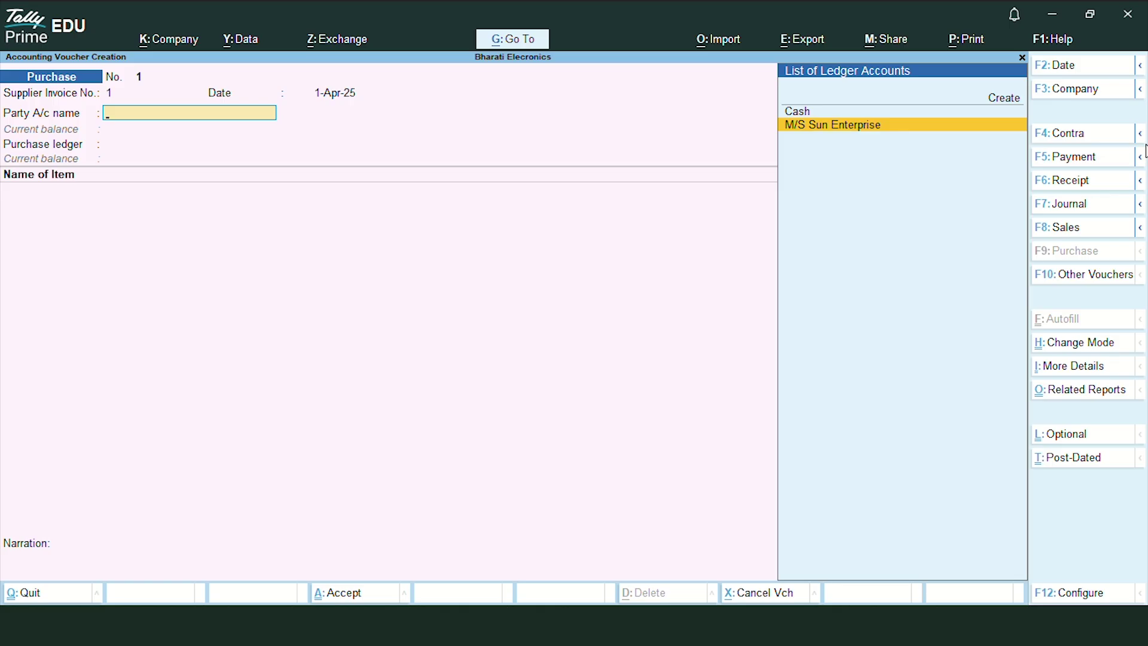
key("Return")
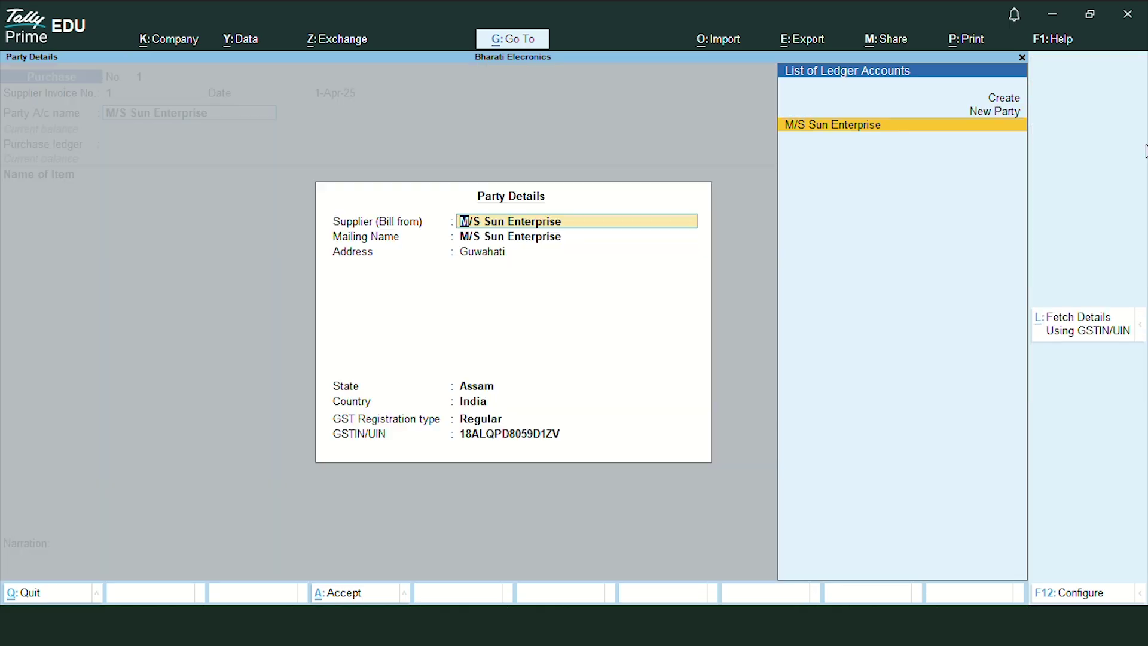
key("Return")
key("Return")
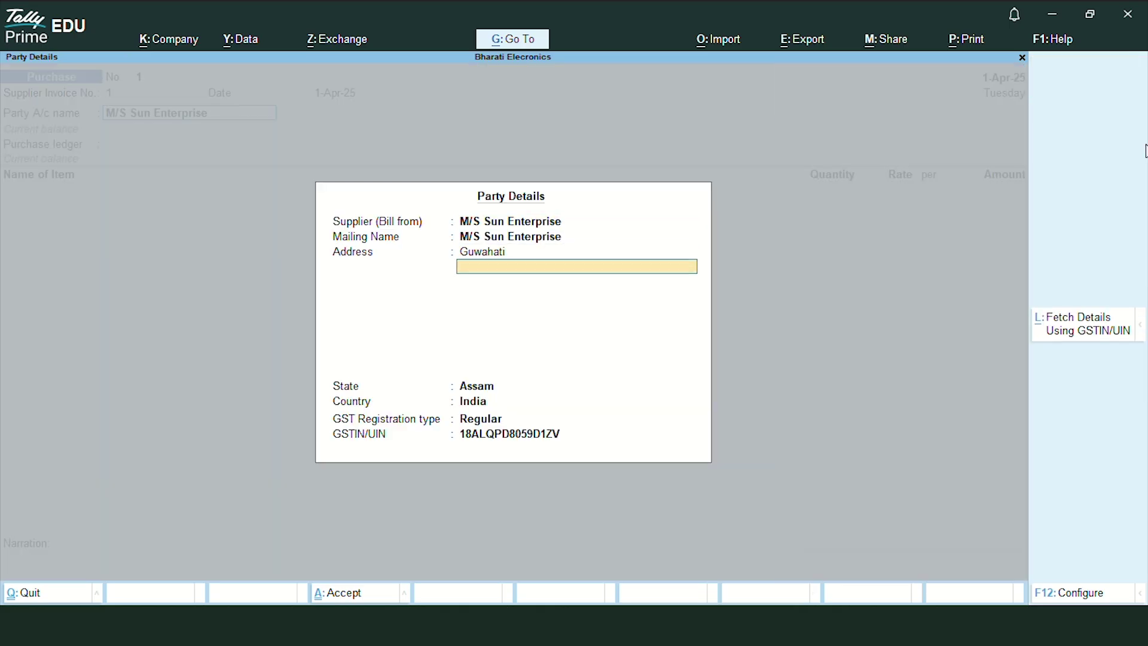
key("Return")
key("Return")
key("Return")
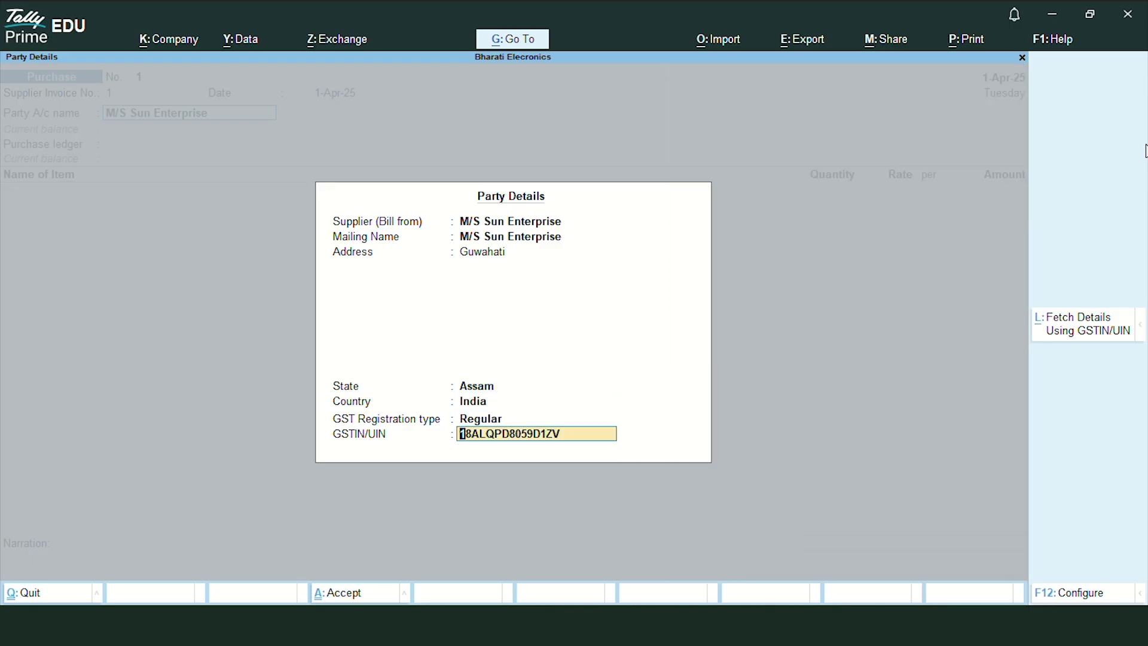
key("Return")
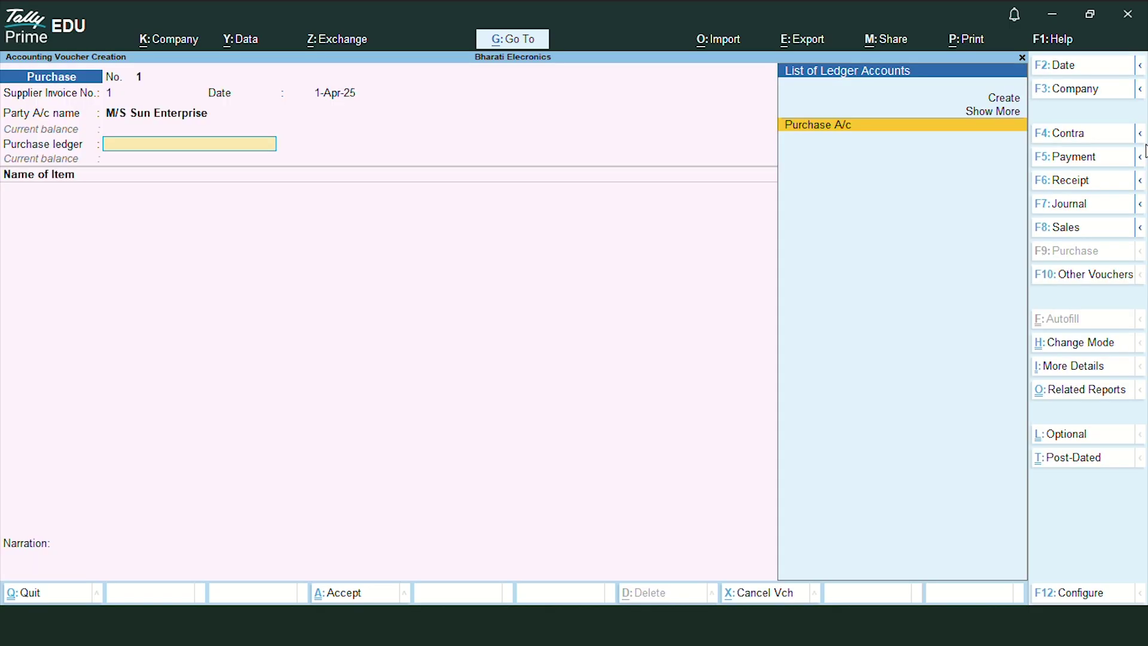
Choose Purchase A/c as the purchase ledger and add Samsun 32 " Smart TV as the voucher's item.
key("Return")
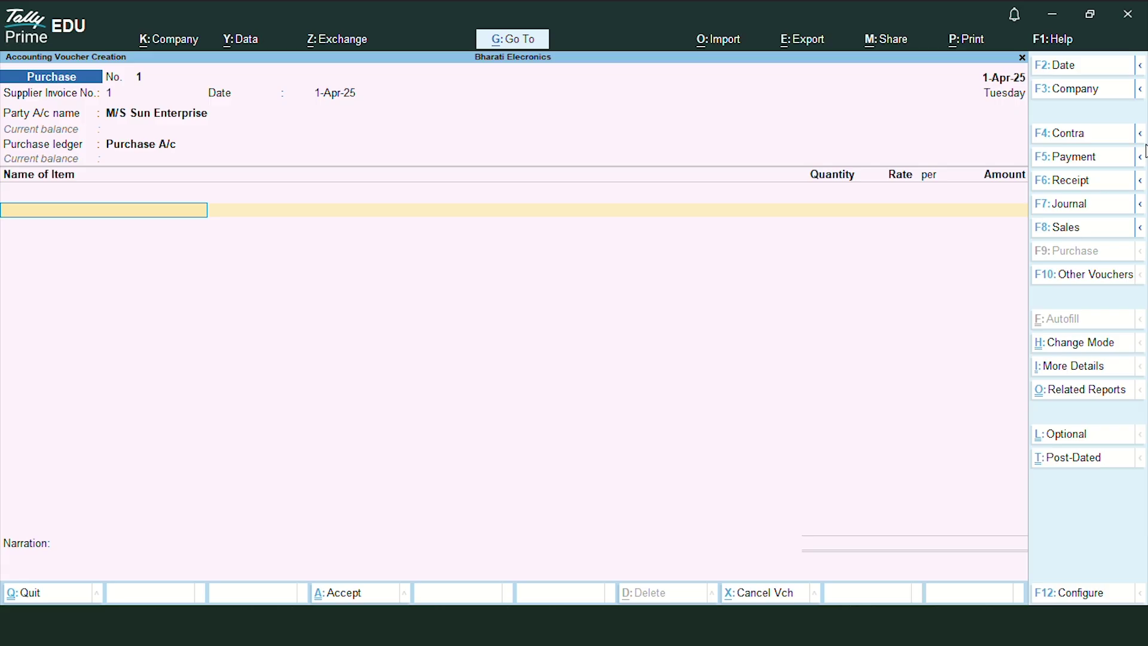
key("Down")
key("Down")
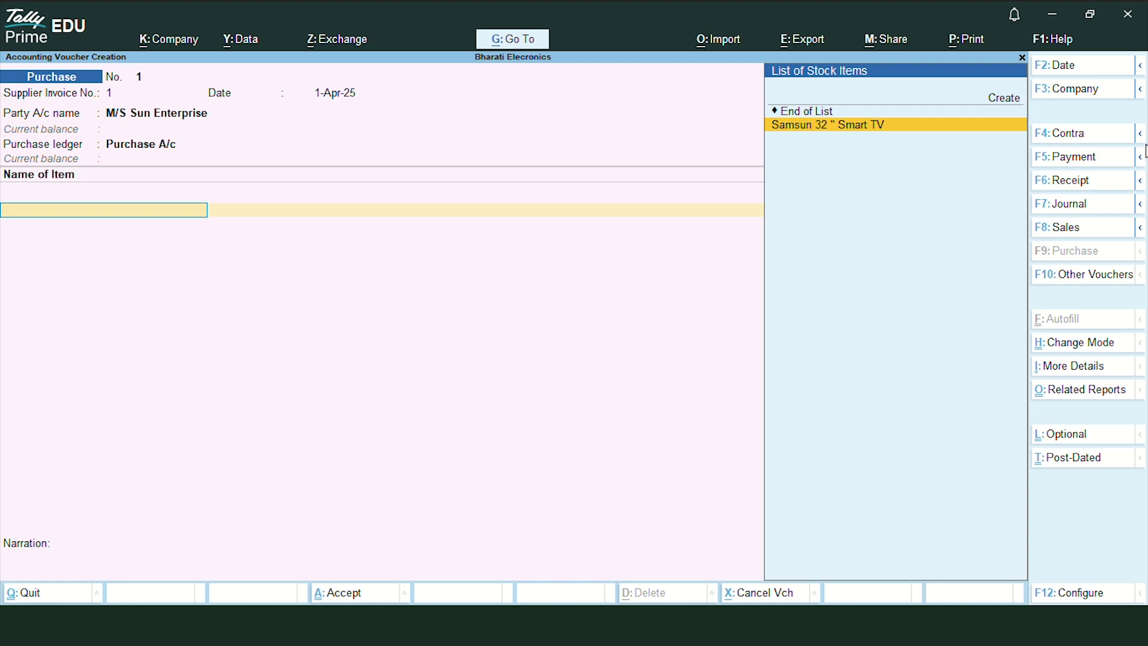
key("Return")
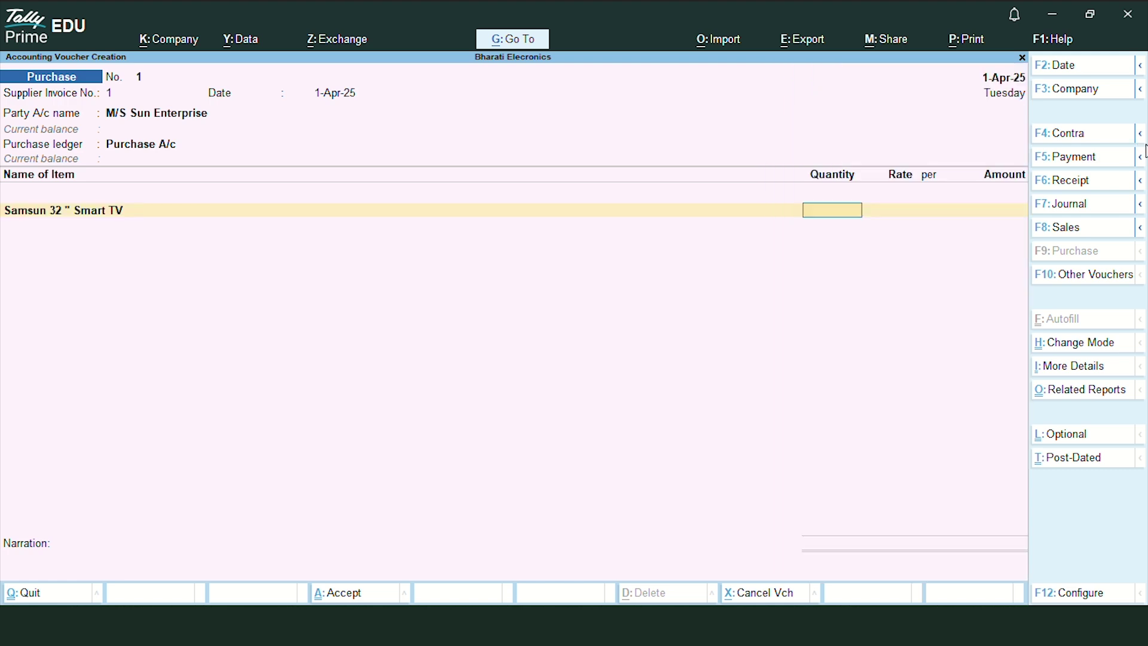
Check the invoice PDF for the item's quantity, and enter 10 Nos at a rate of 12,000 per Nos in the voucher.
key("alt+Tab")
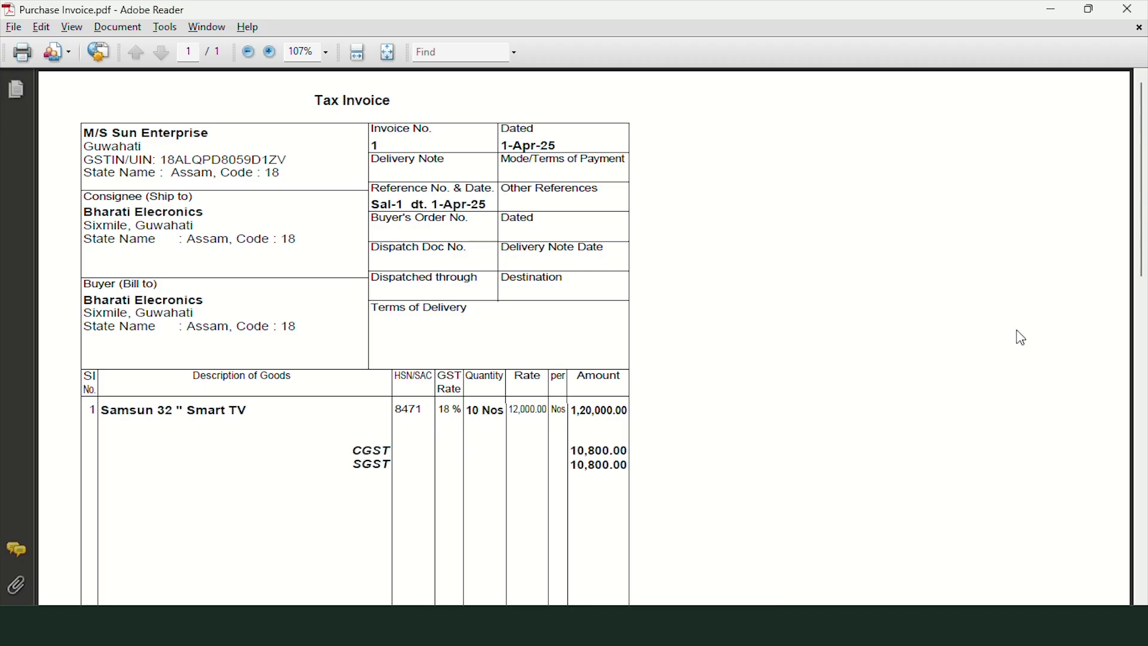
key("alt+Tab")
type("10")
key("Return")
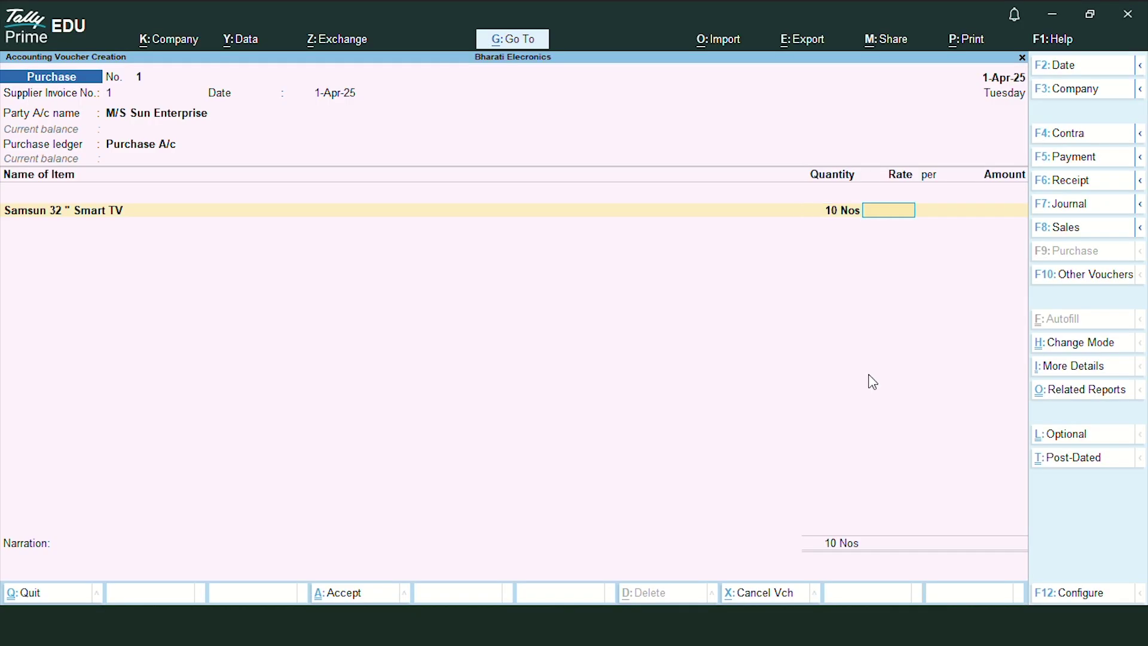
type("12,")
type("00")
type("0")
key("Return")
key("Return")
key("Return")
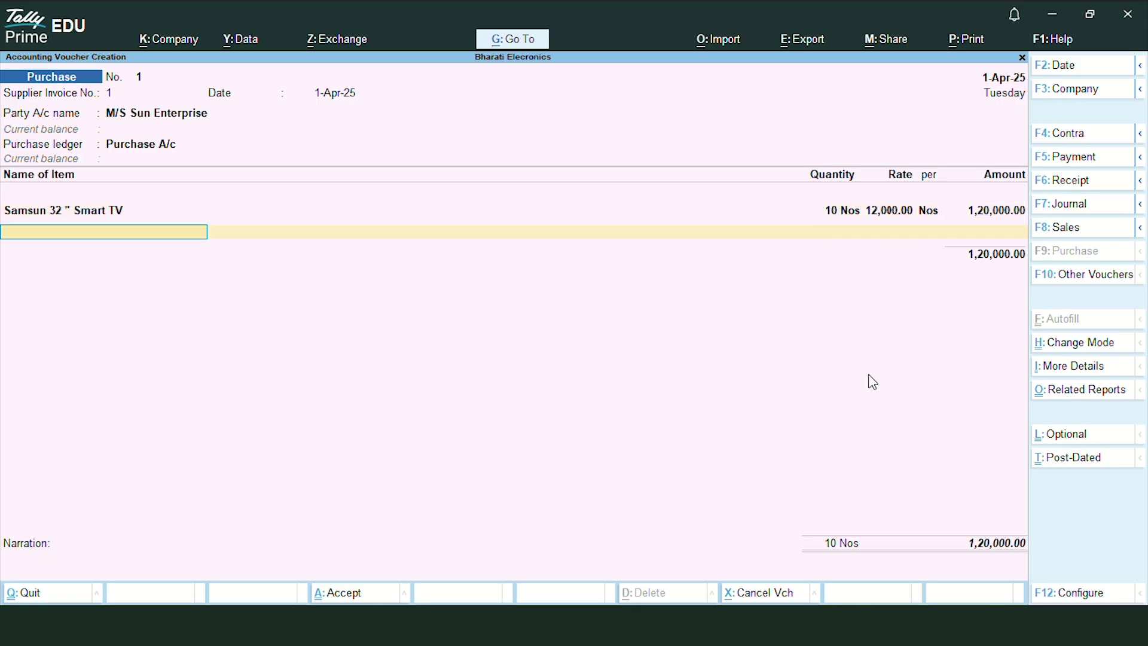
End the item list after the Smart TV line and move on to the voucher's additional ledger entries.
key("Return")
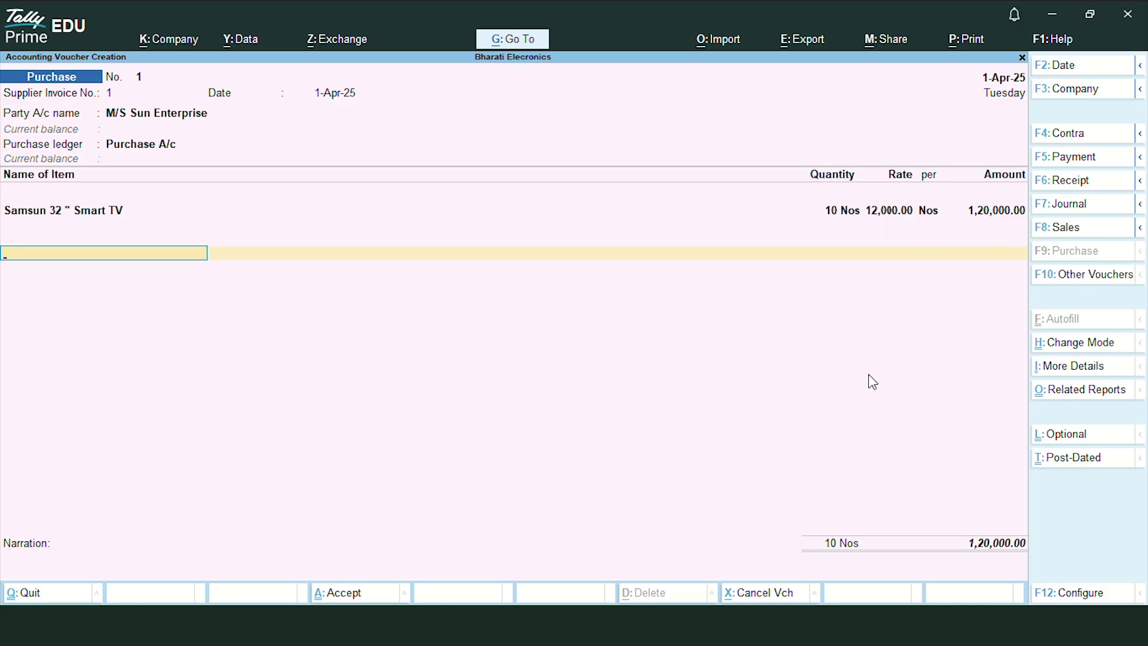
key("BackSpace")
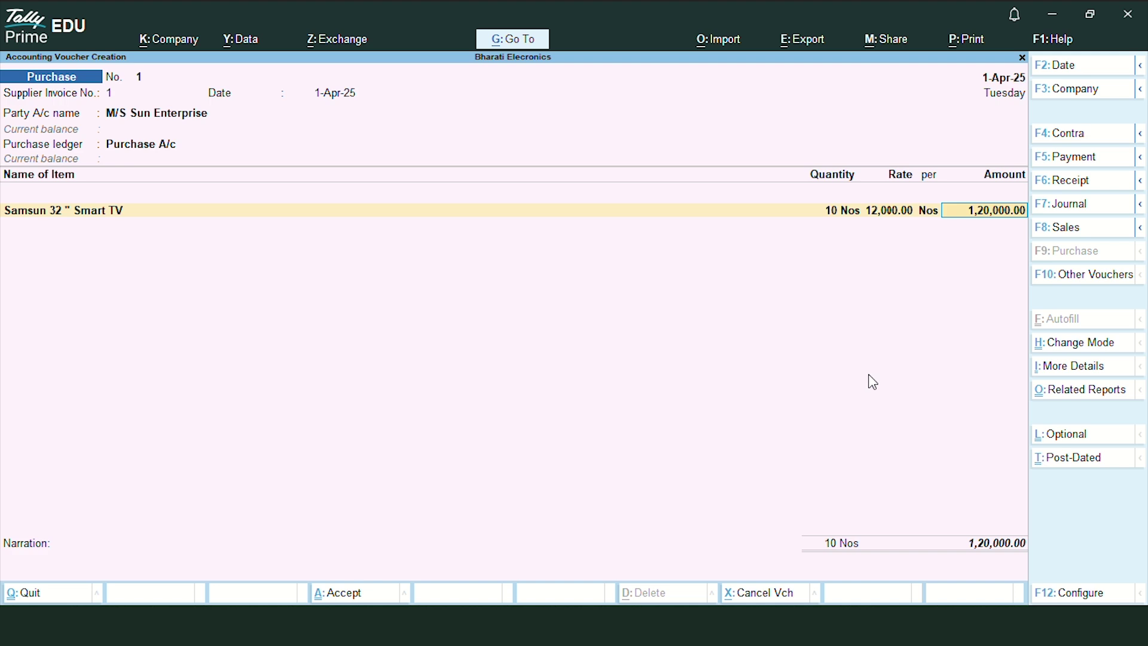
key("Return")
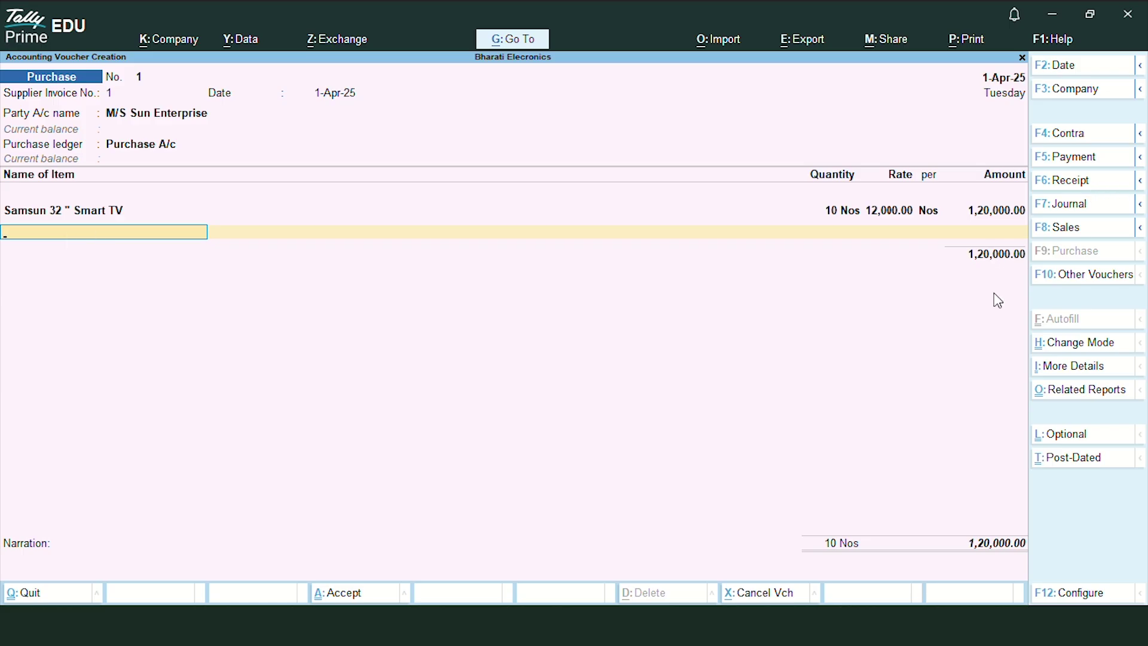
key("Return")
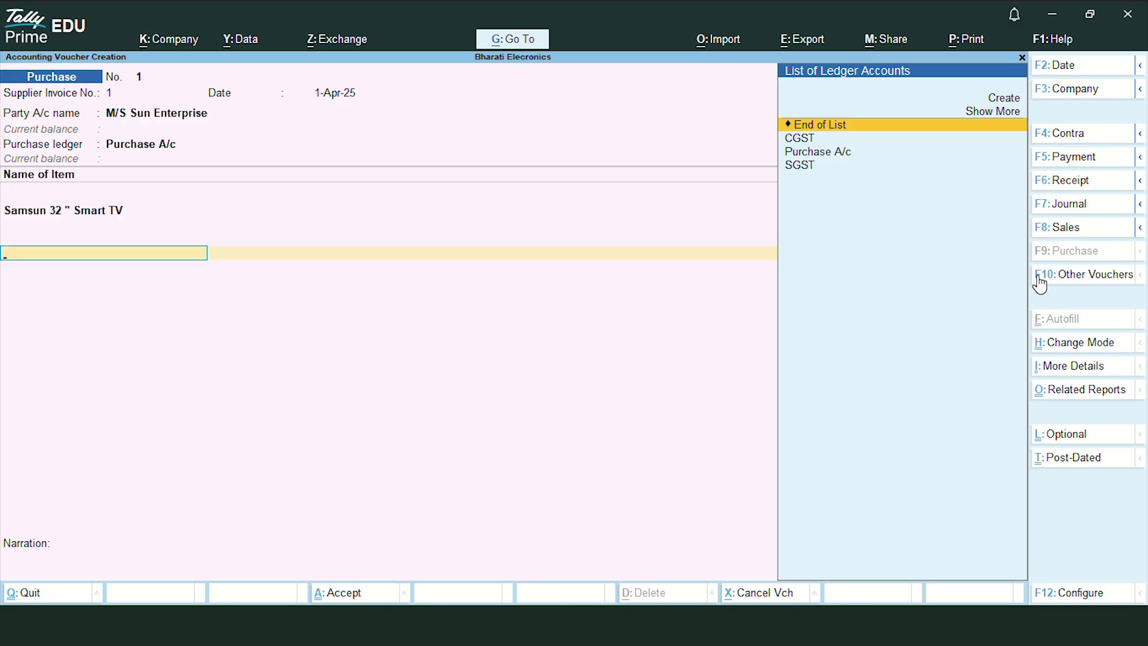
Open the voucher's GST tax analysis in detailed view to examine the CGST and SGST breakdown.
key("ctrl+o")
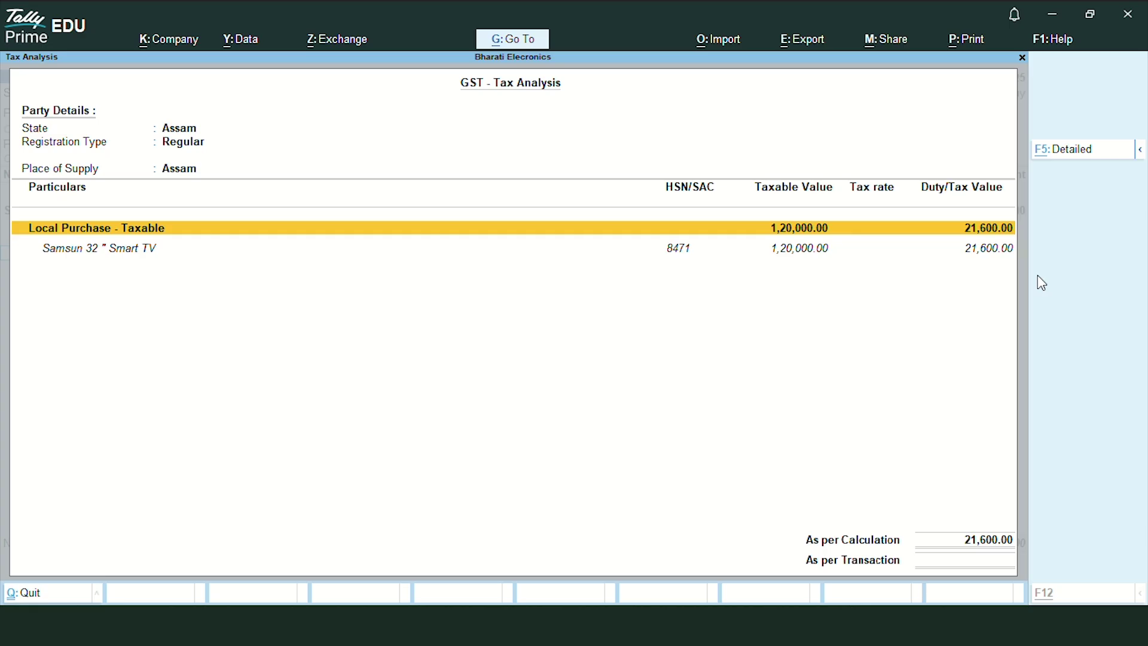
key("F5")
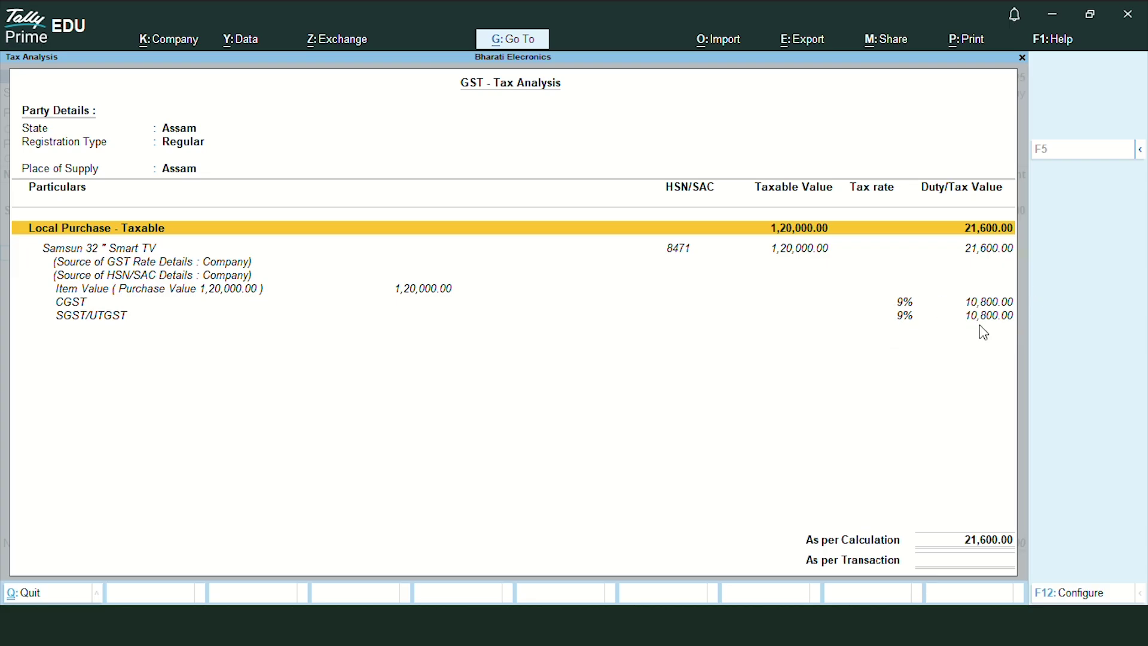
Close the tax analysis and add the CGST and SGST ledgers to the purchase voucher at 10,800 each.
key("Escape")
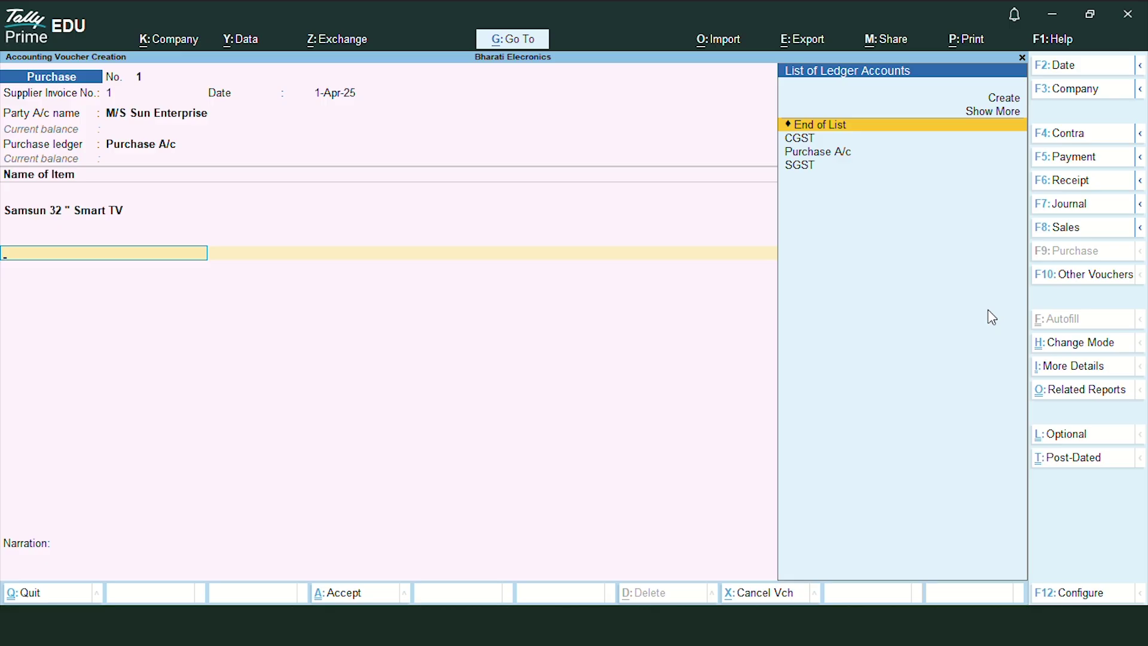
key("Down")
key("Return")
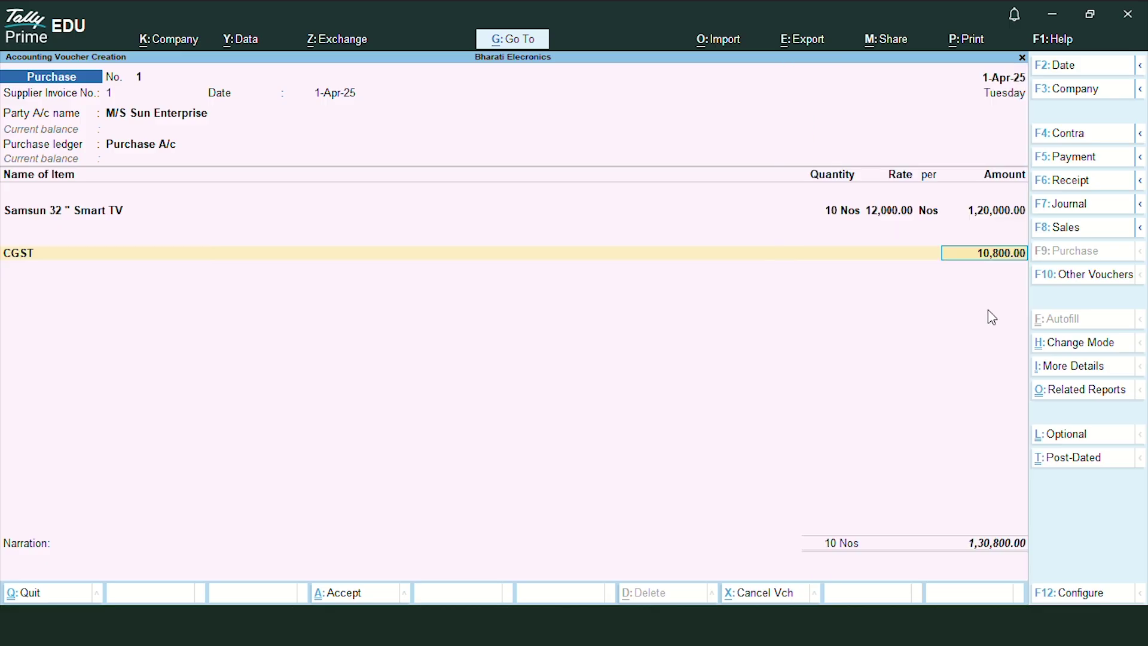
key("Return")
key("Return")
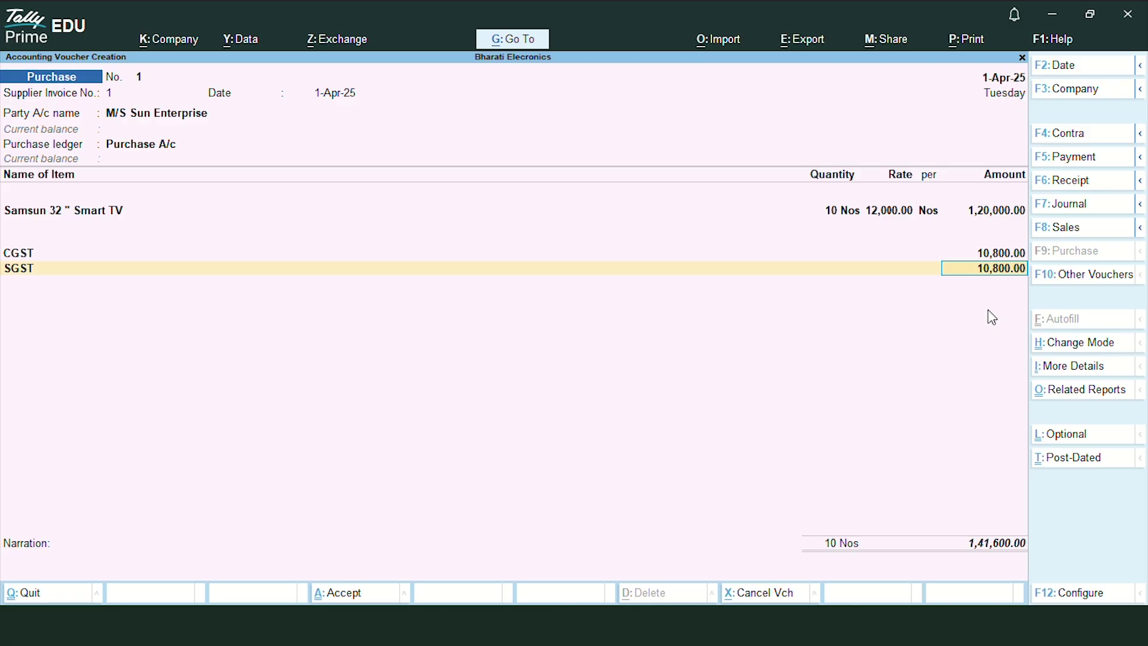
key("Return")
key("Return")
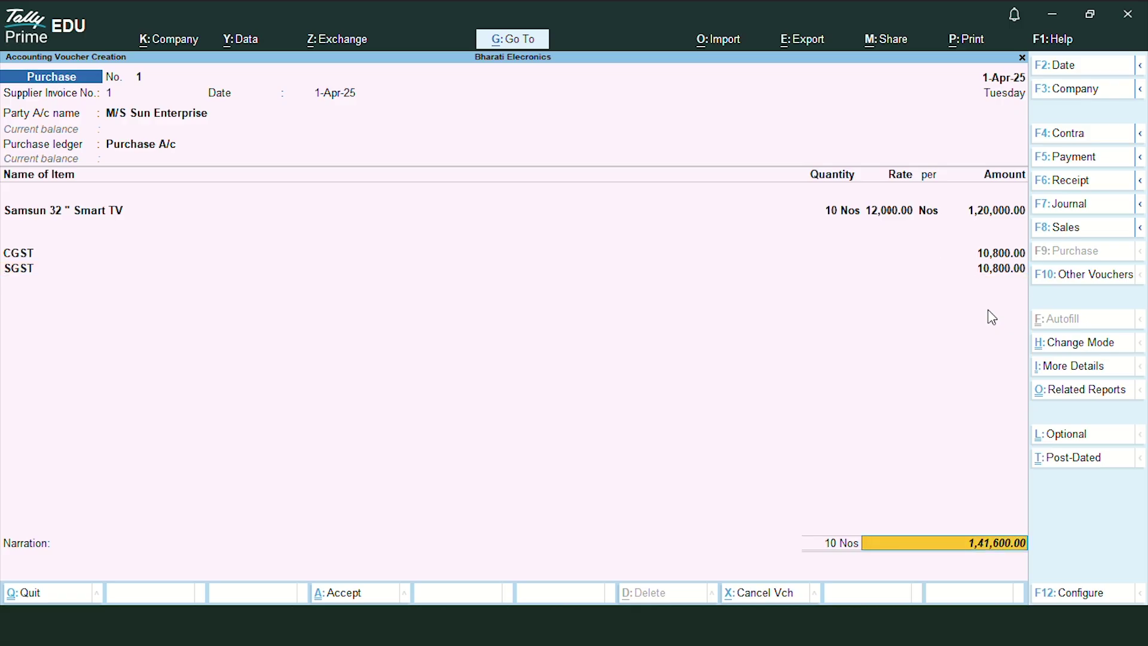
Allocate the bill amount to new reference 1 with 30 credit days, and save the purchase voucher without a narration.
key("Return")
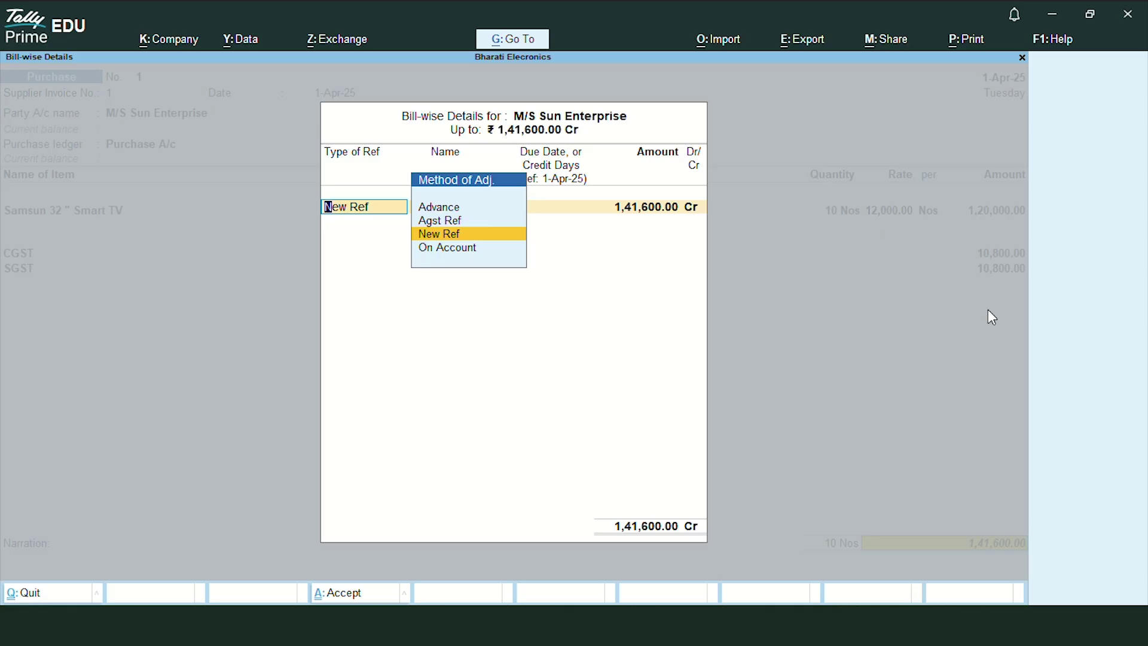
key("Return")
key("Return")
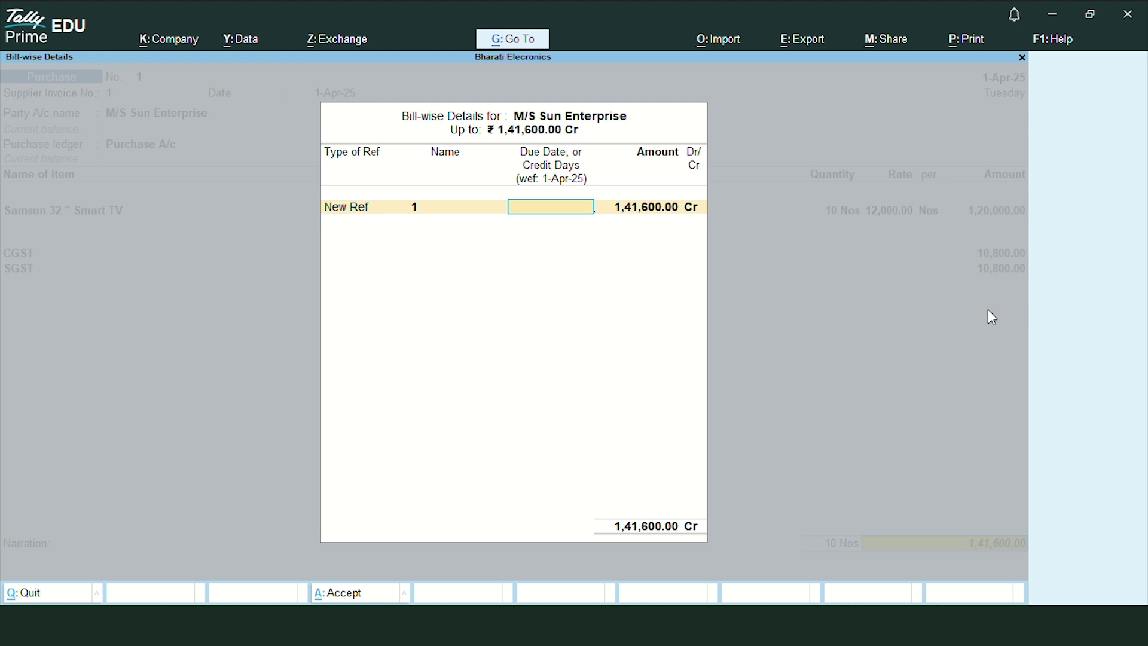
type("30")
key("Return")
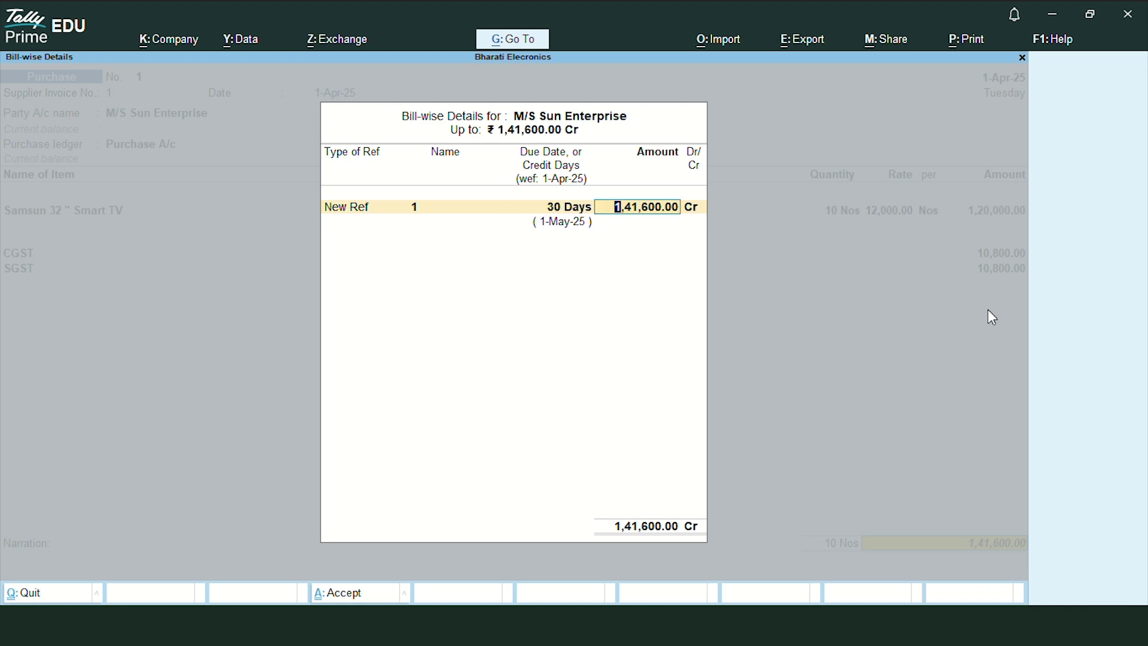
key("Return")
key("Return")
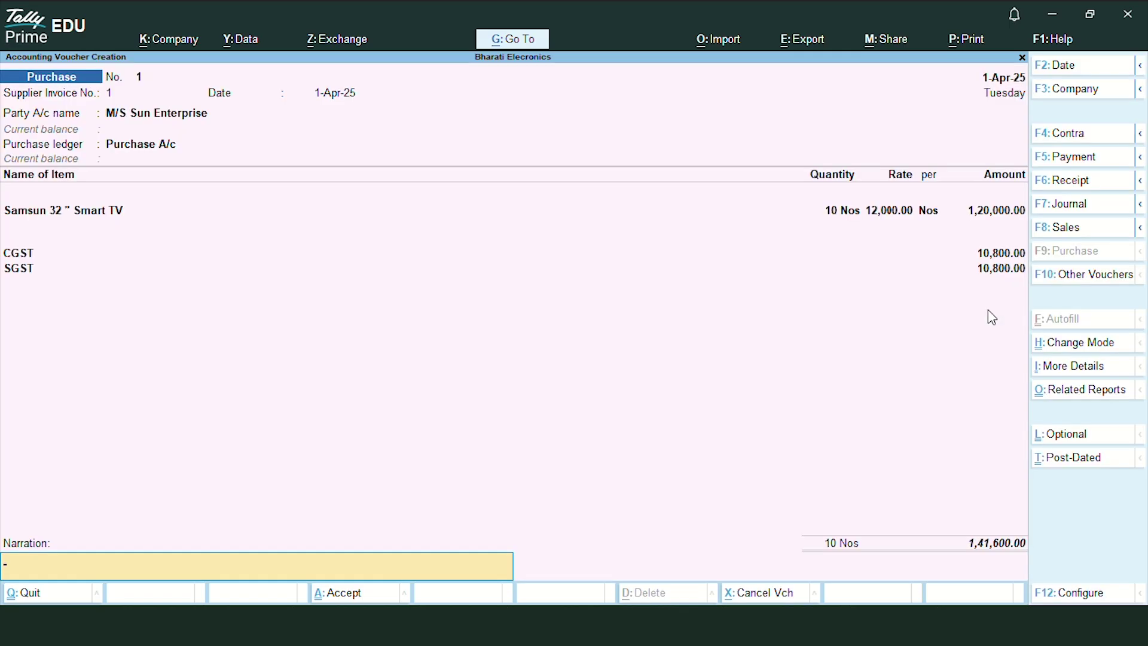
key("Return")
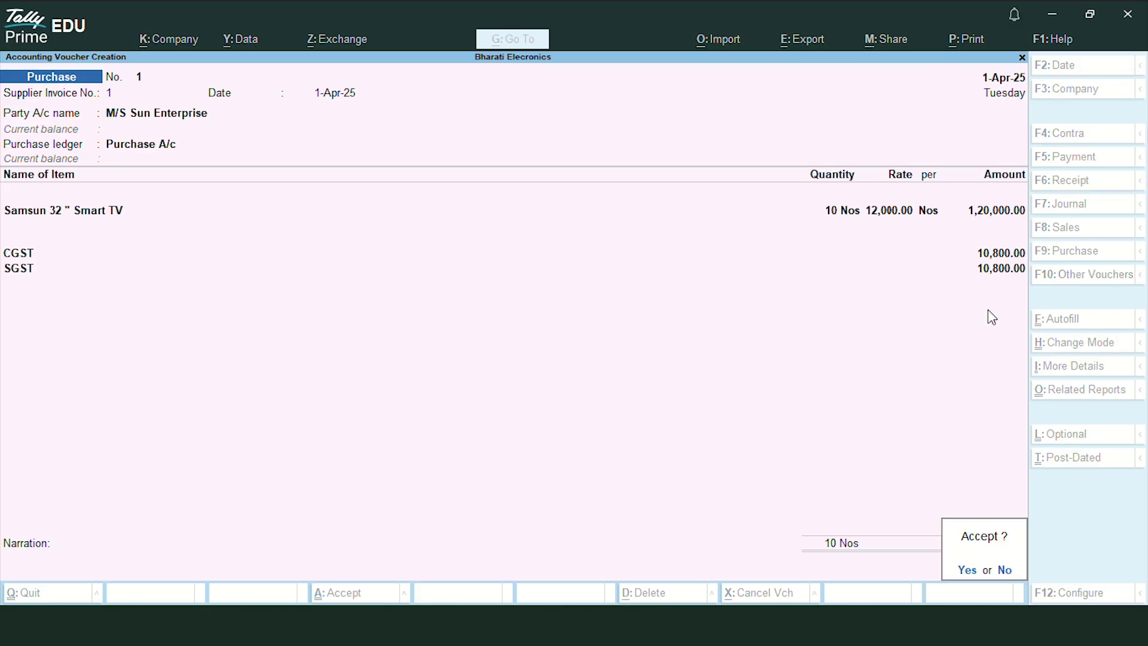
key("Return")
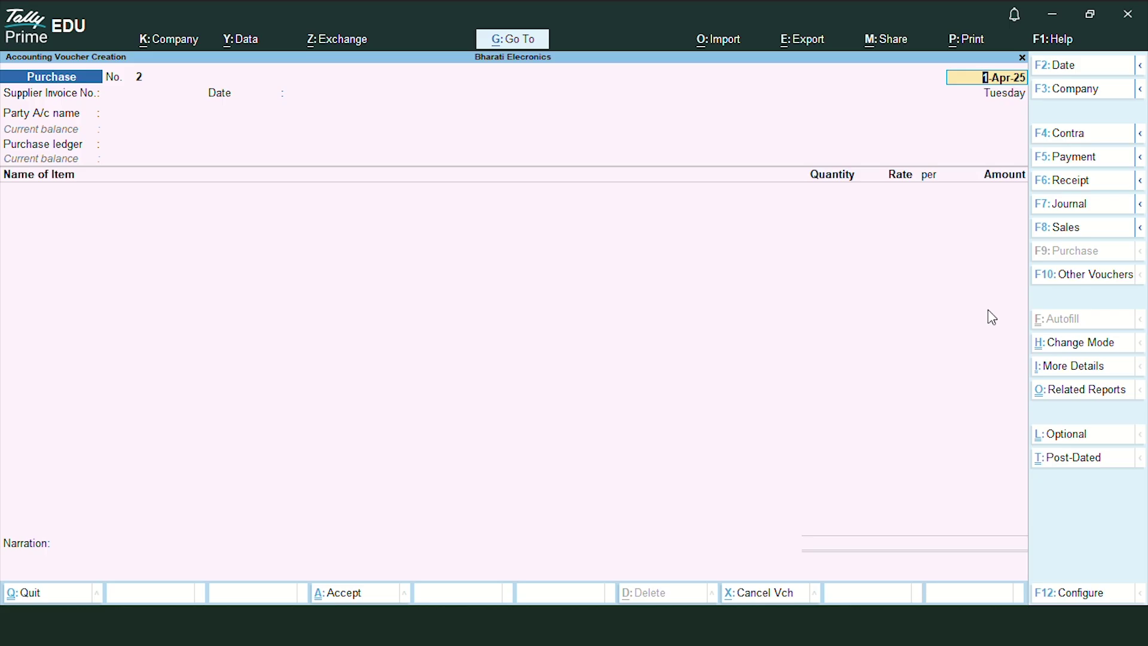
Copy the unregistered dealer's name, Kamal Electronics, from the Excel sheet, and enter supplier invoice number 2 dated 1-Apr-25 in the TallyPrime voucher.
key("alt+Tab")
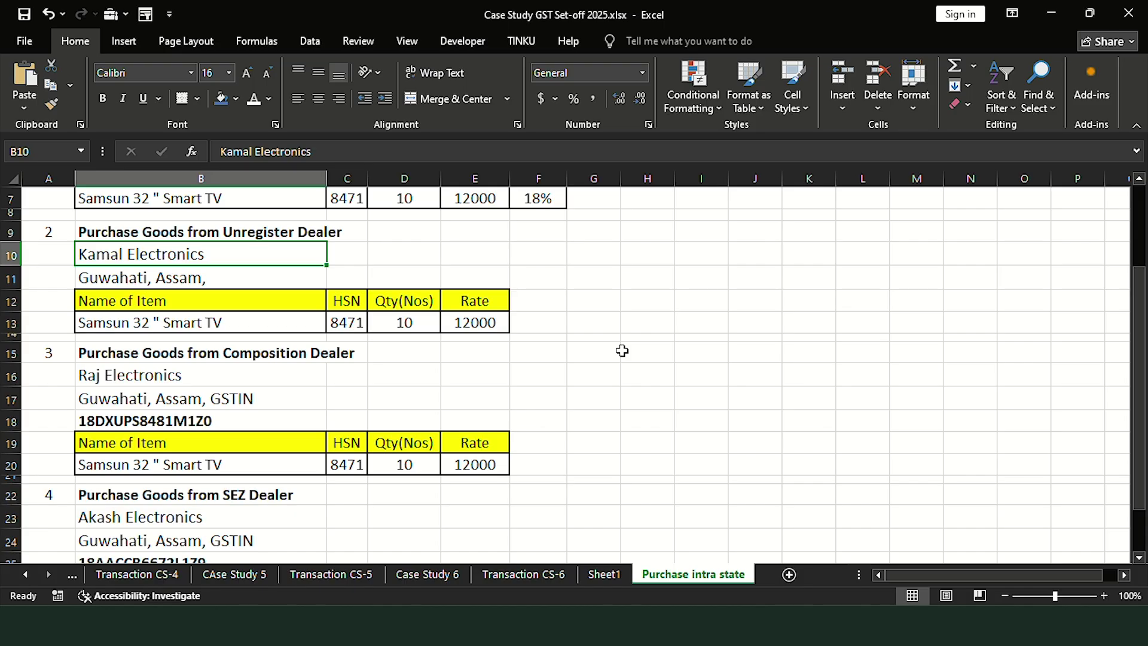
key("ctrl+c")
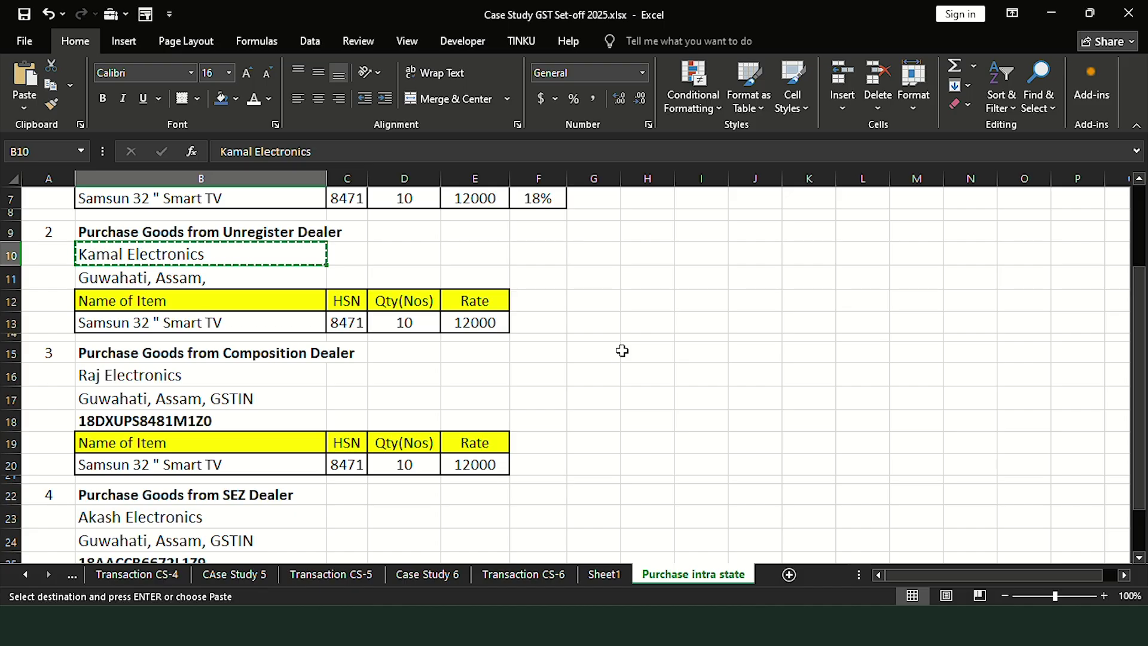
key("alt+Tab")
type("2")
key("Return")
key("Return")
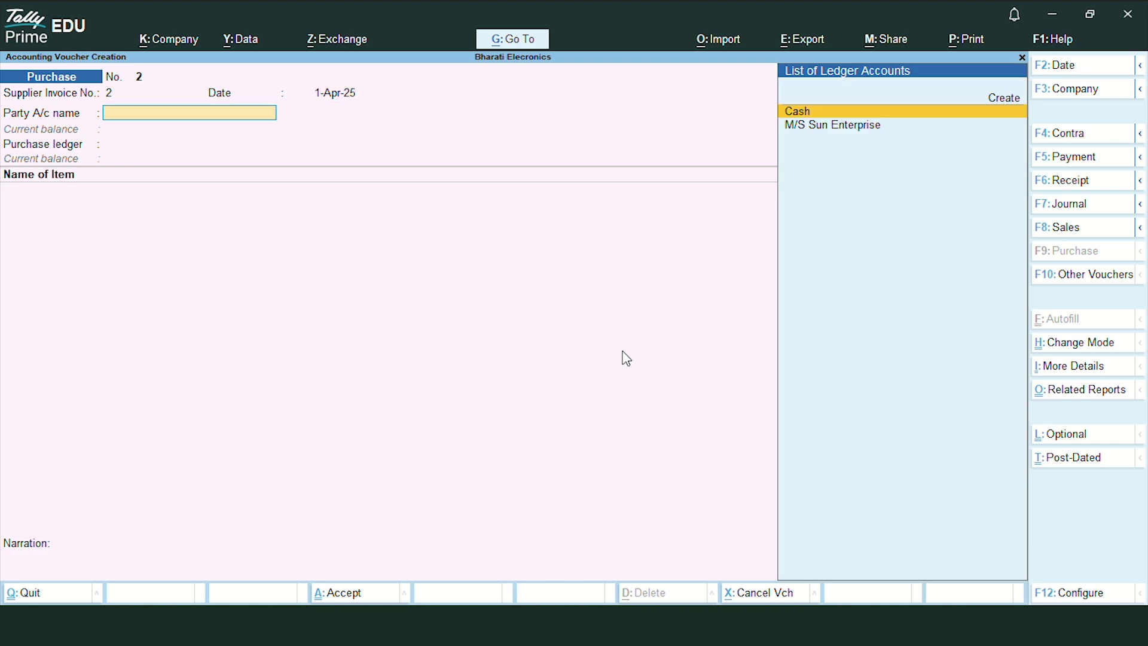
Create a new party ledger with the copied name Kamal Electronics under the Sundry Creditors group.
key("Up")
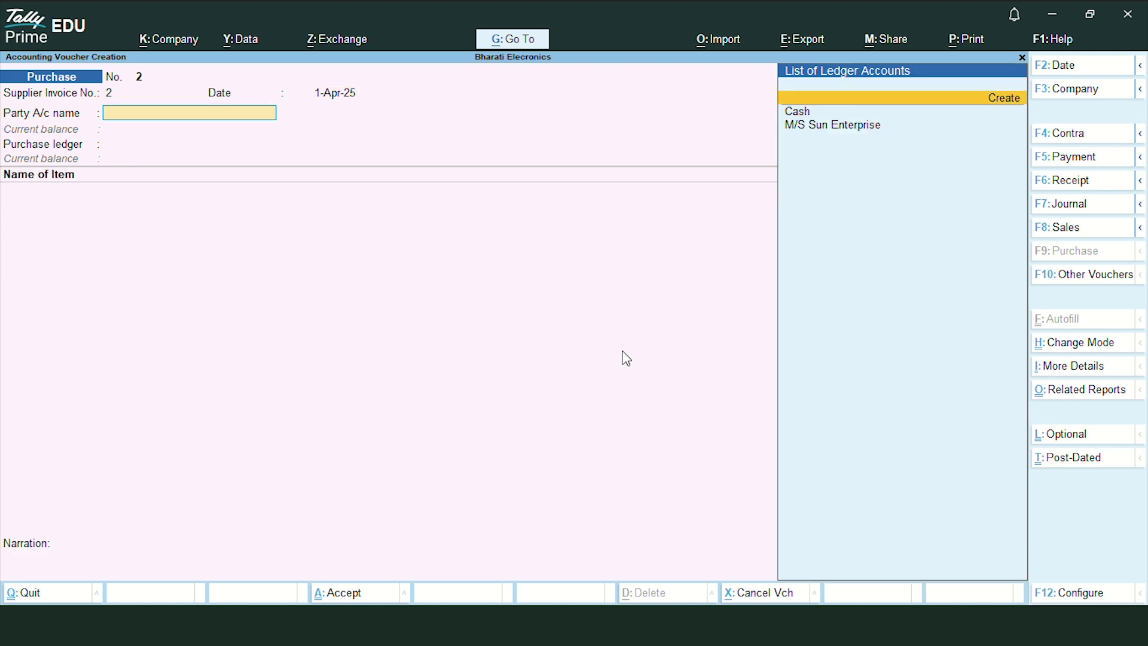
key("Return")
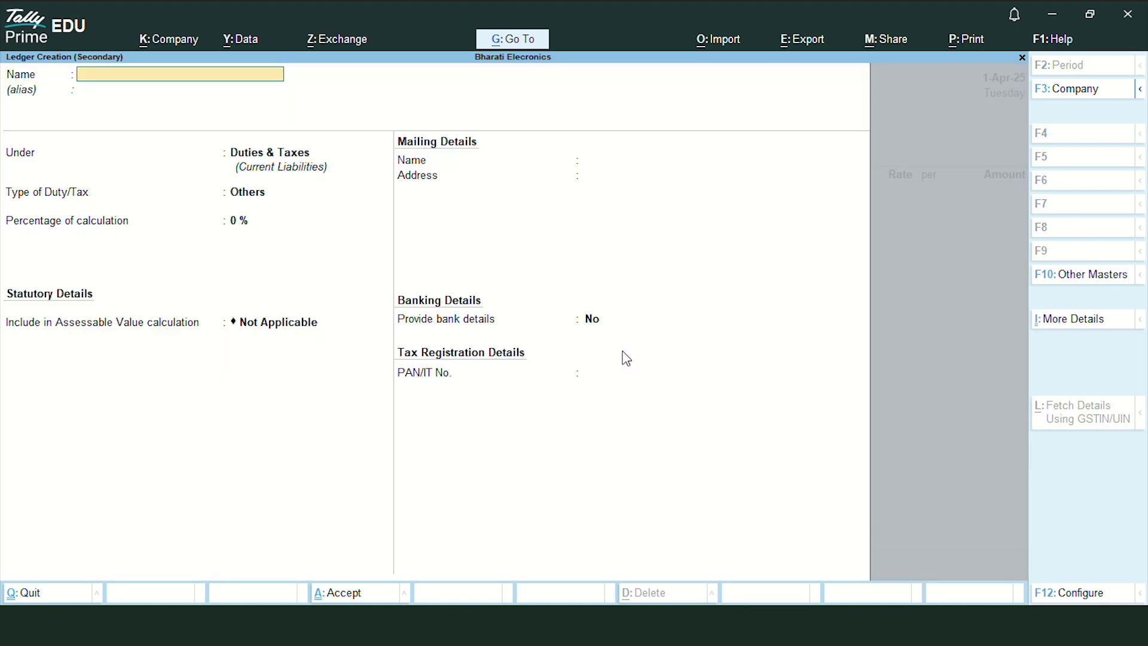
key("ctrl+v")
key("Return")
key("Return")
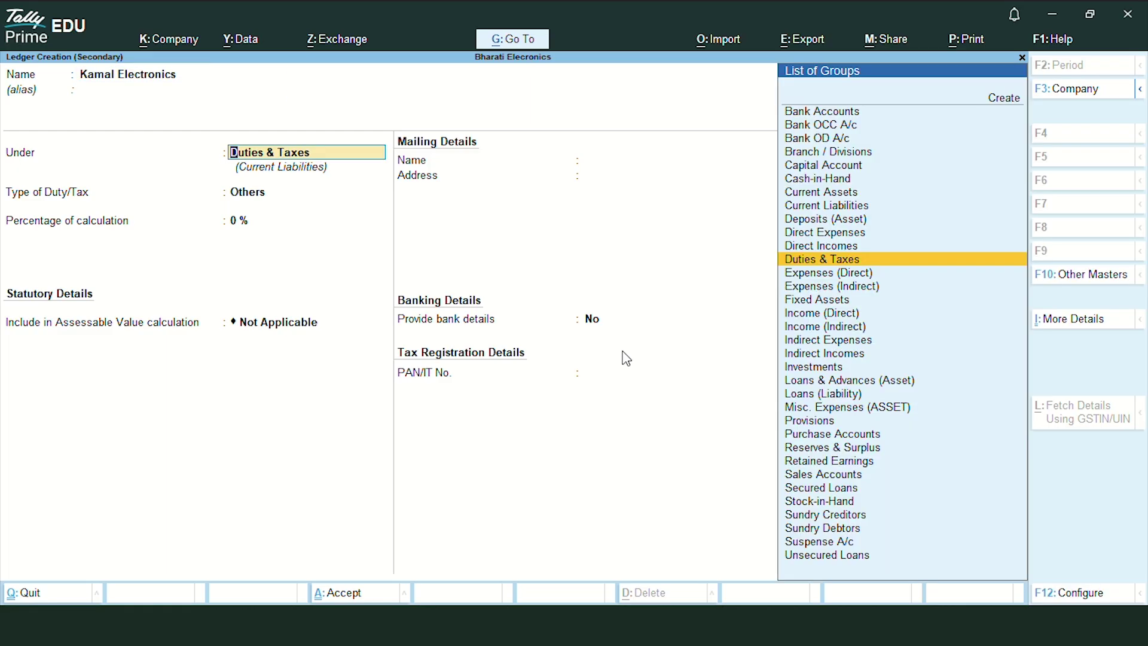
type("Sundry Creditors")
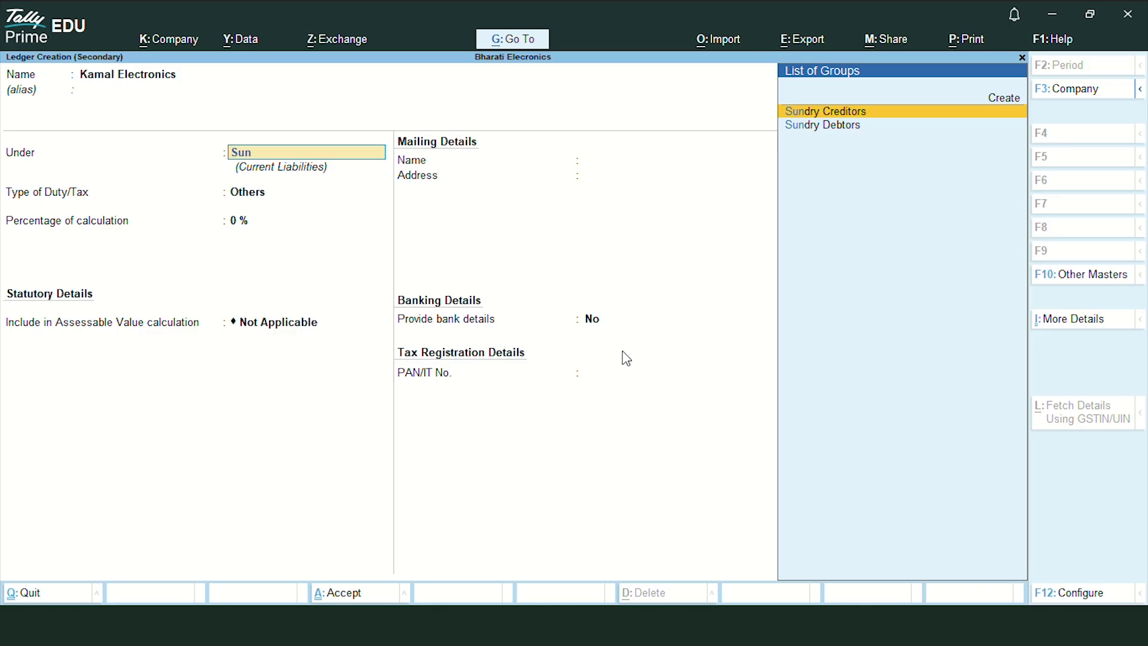
key("Return")
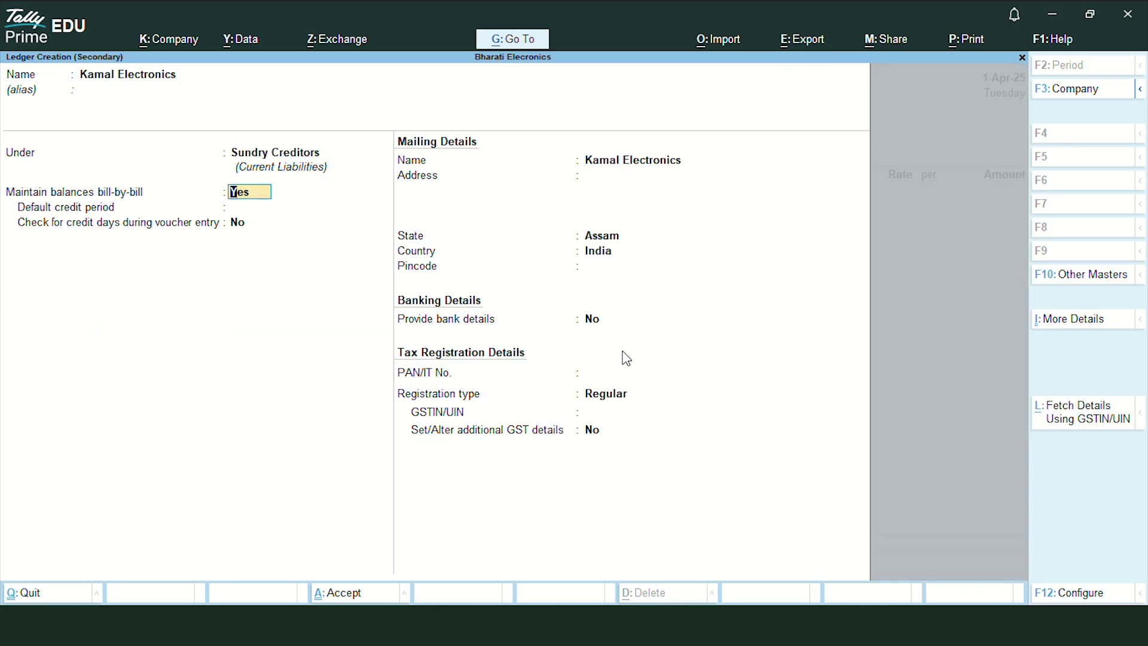
Keep the ledger's bill-by-bill settings at their defaults and enter Guwahati as the mailing address.
key("Return")
key("Return")
key("Return")
key("Return")
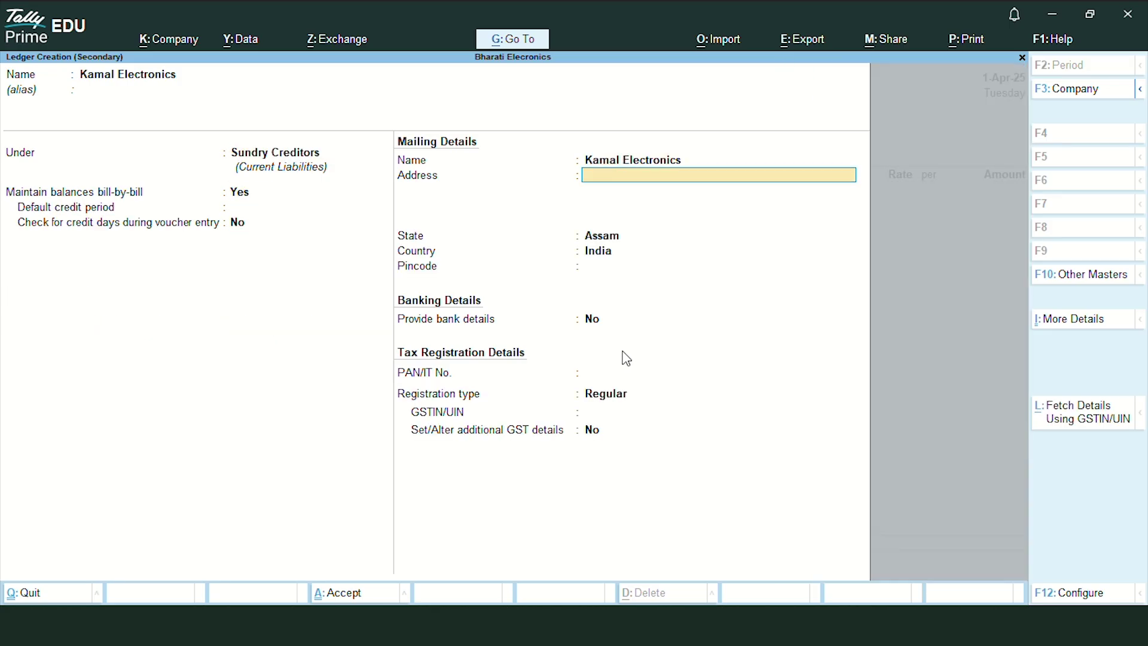
type("Guwahati")
key("Return")
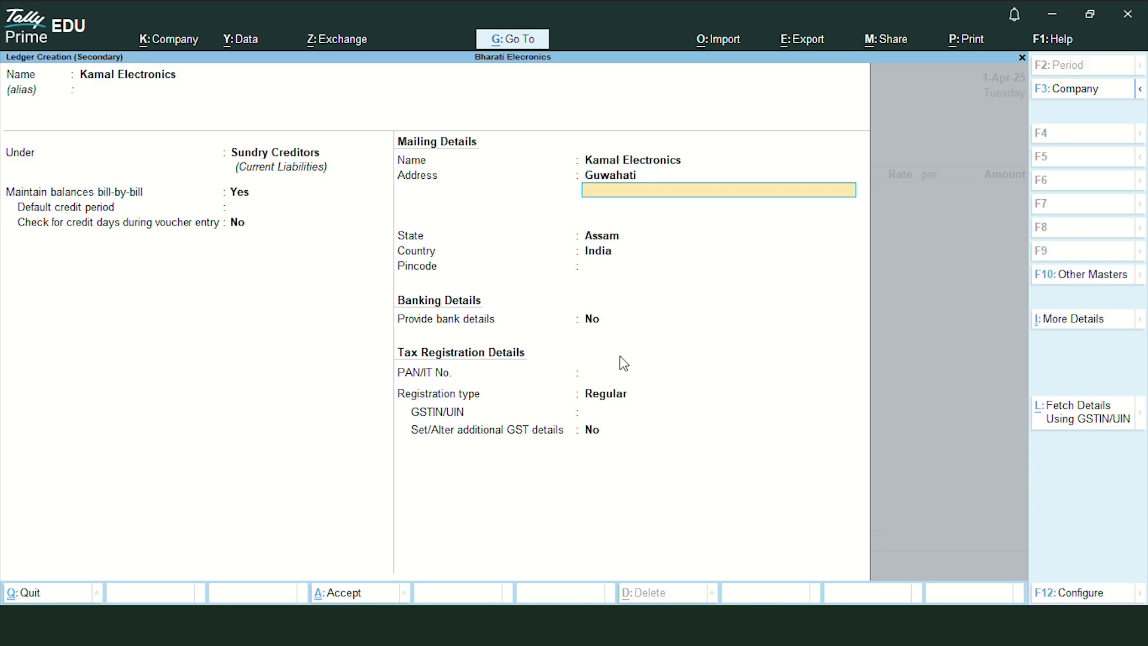
key("Return")
key("Return")
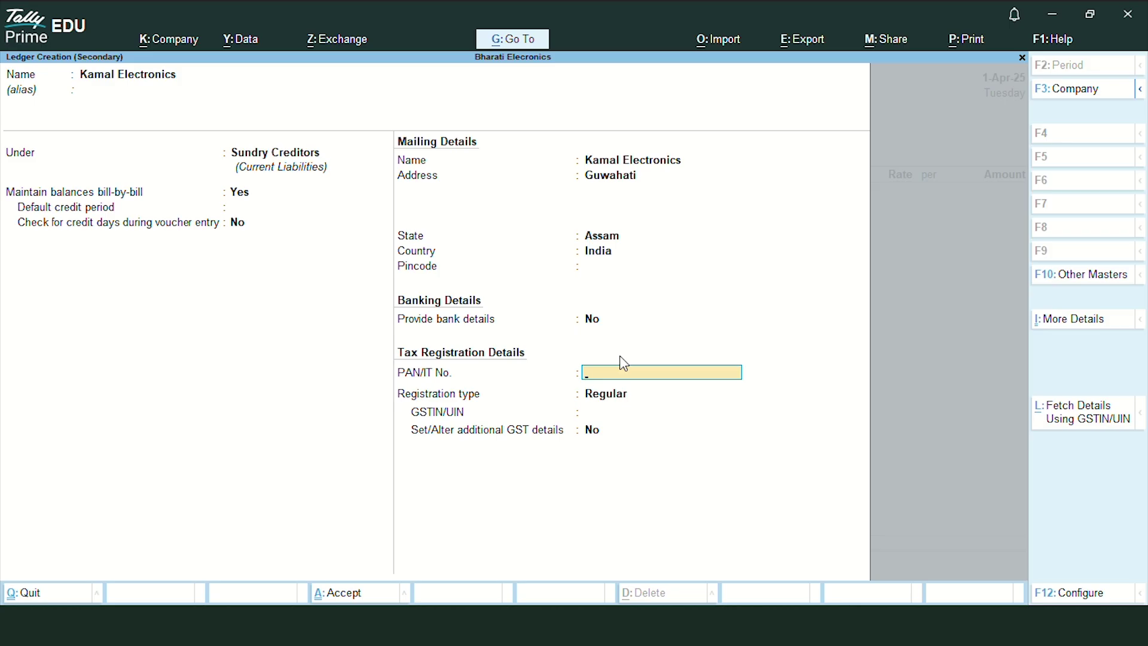
Set the ledger's GST registration type to Unregistered/Consumer, leave the PAN blank, and save the ledger.
key("Return")
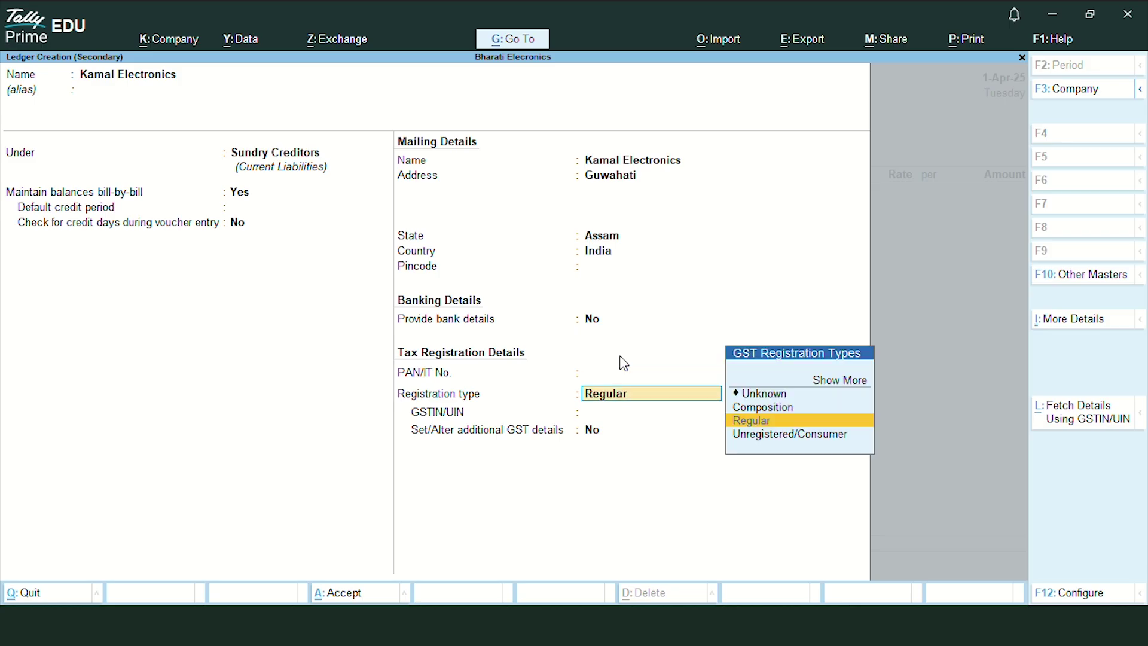
key("Down")
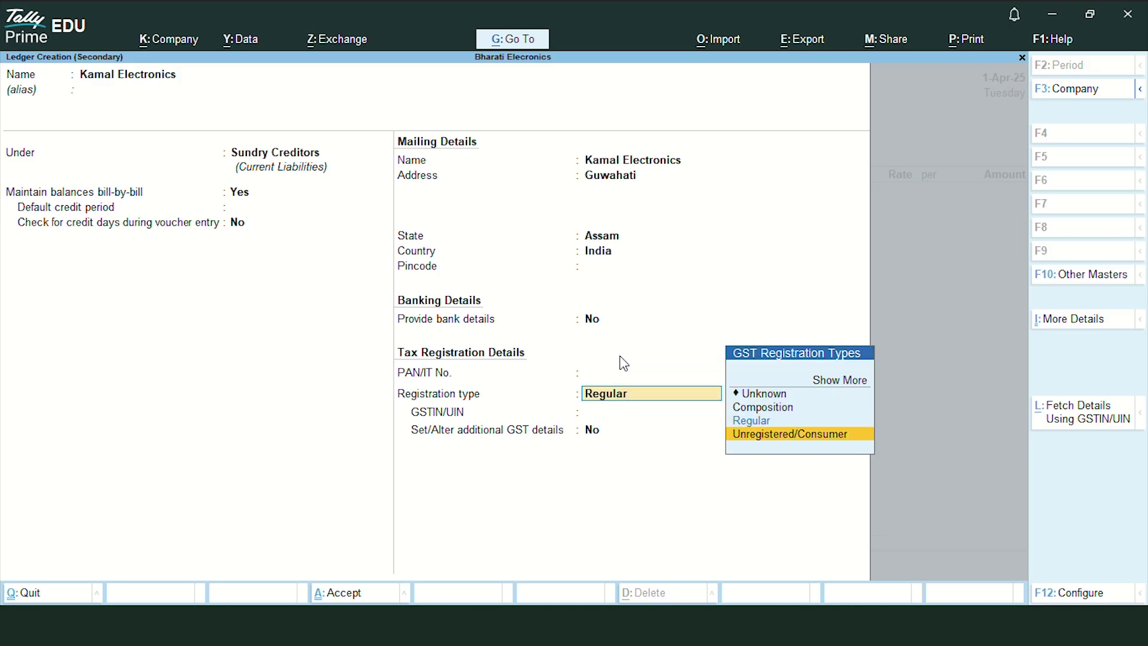
key("Return")
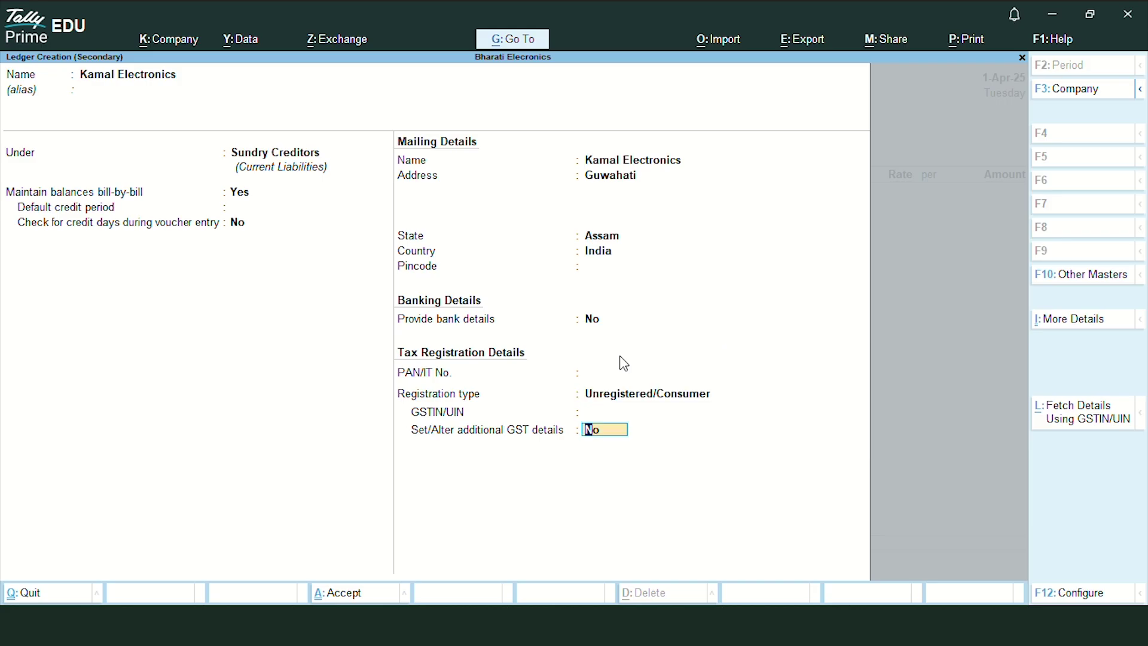
key("Return")
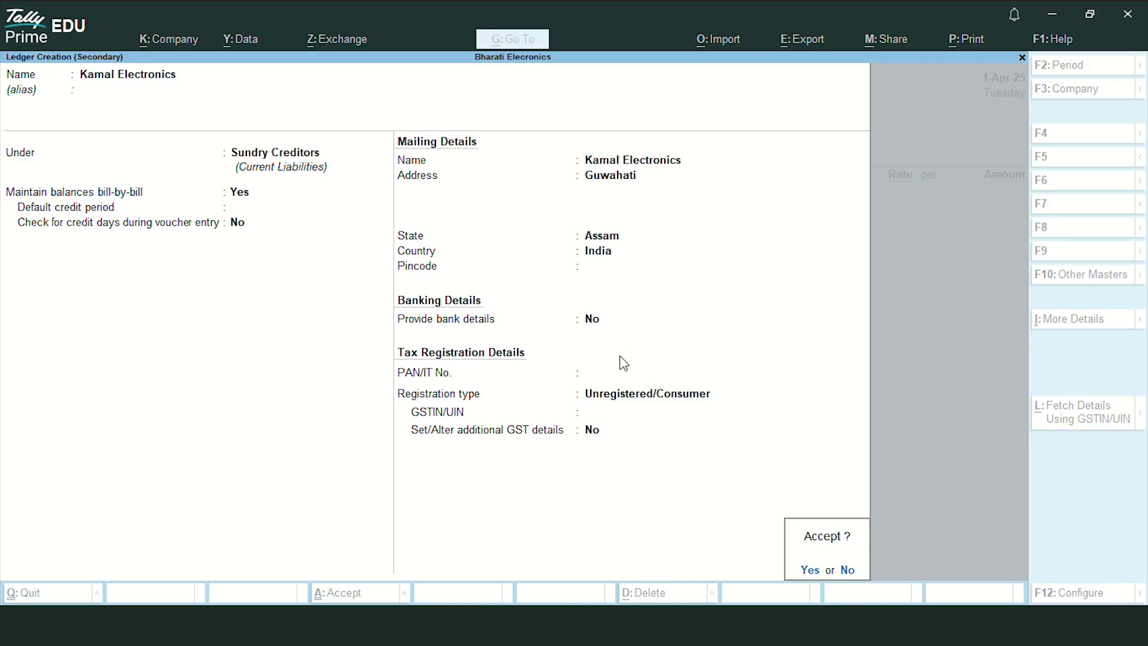
key("Return")
Accept the supplier's party details for Kamal Electronics and choose Purchase A/c as the purchase ledger.
key("Return")
key("Return")
key("Return")
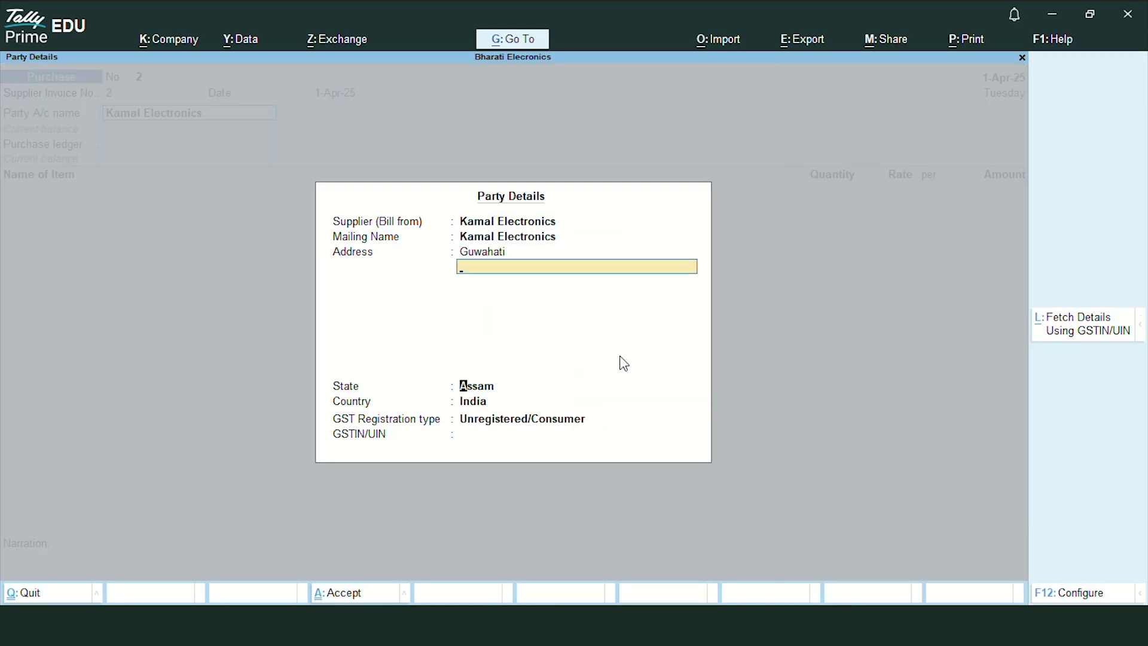
key("Return")
key("ctrl+a")
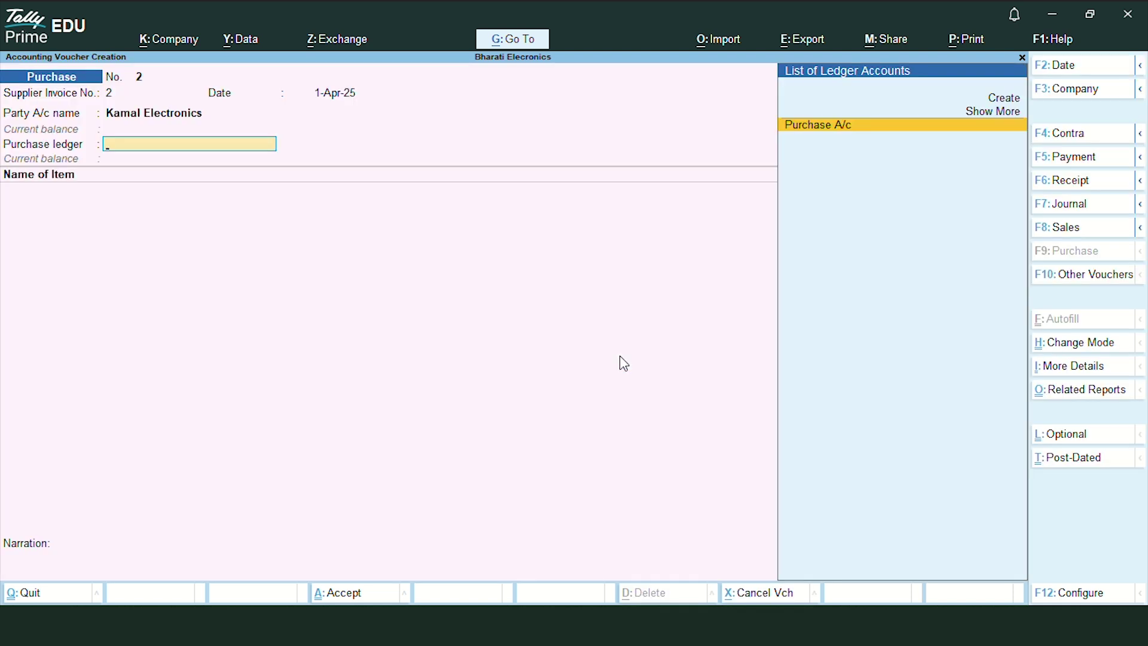
key("Return")
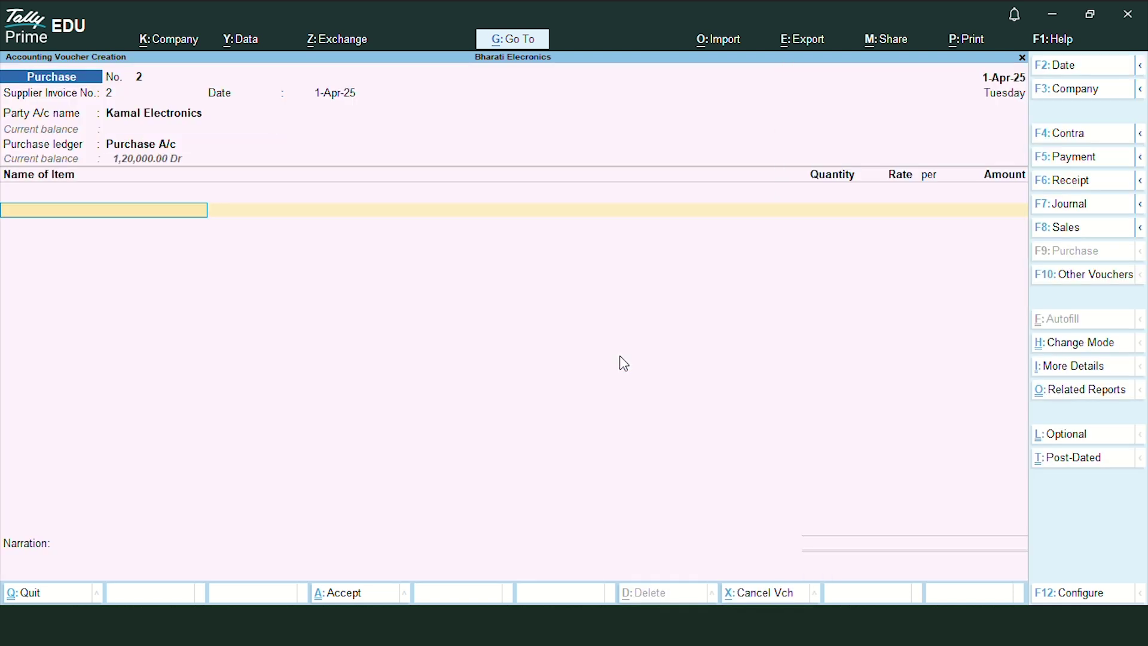
Check the item's quantity in the Excel sheet, and add 10 Nos of Samsun 32 " Smart TV at 12,000 per Nos to the TallyPrime voucher.
key("alt+Tab")
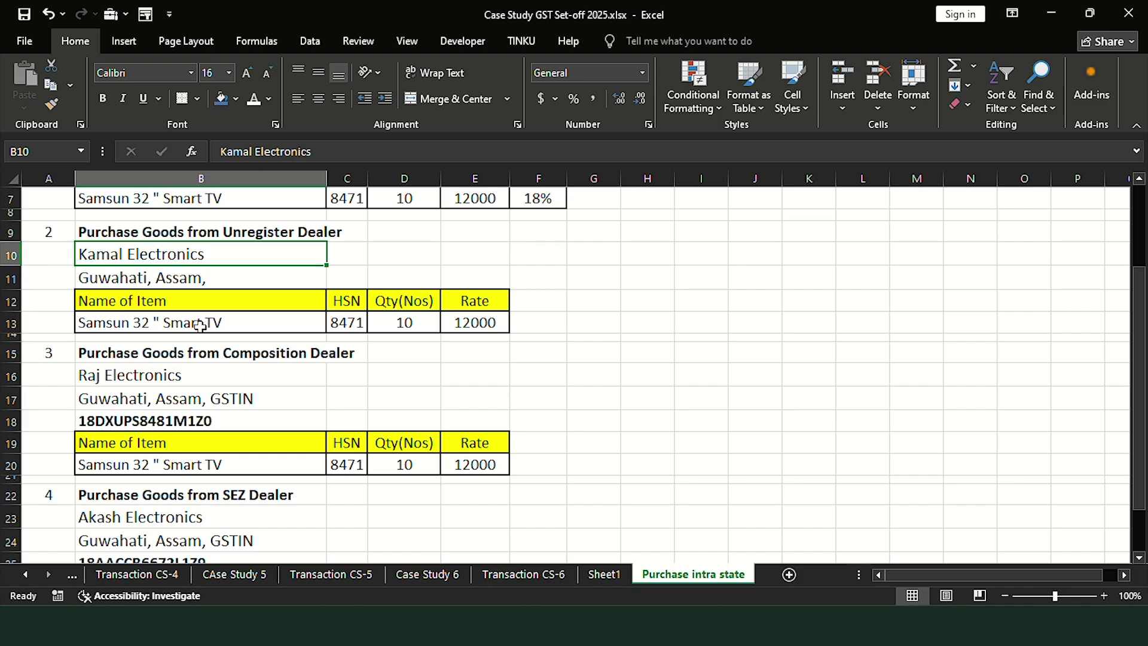
left_click(416, 324)
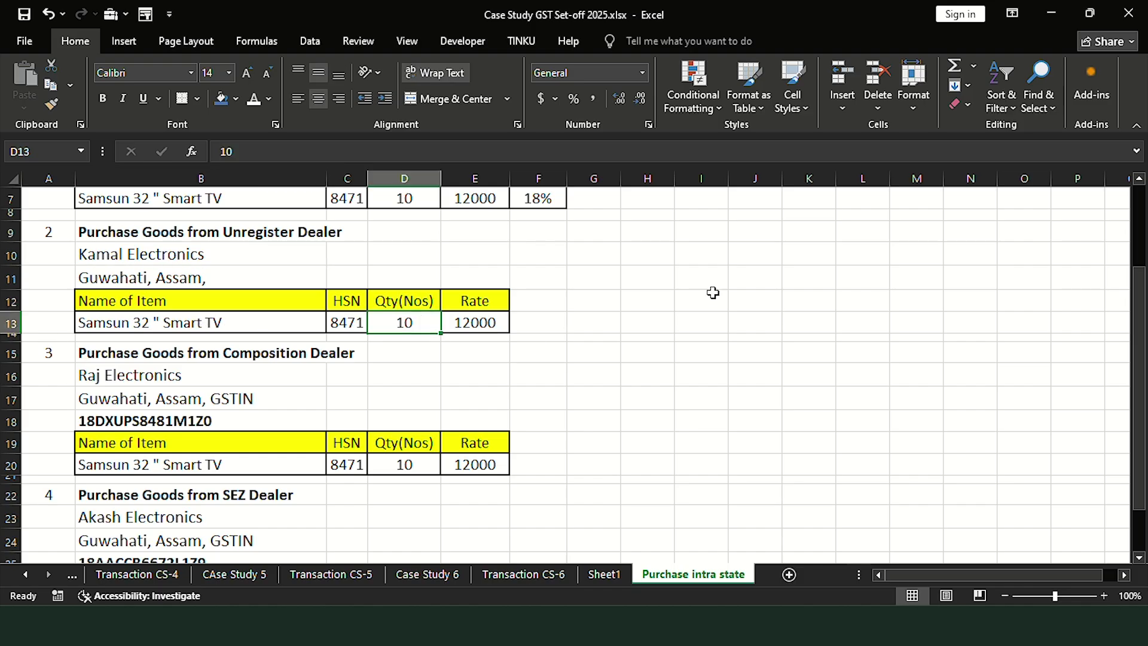
key("alt+Tab")
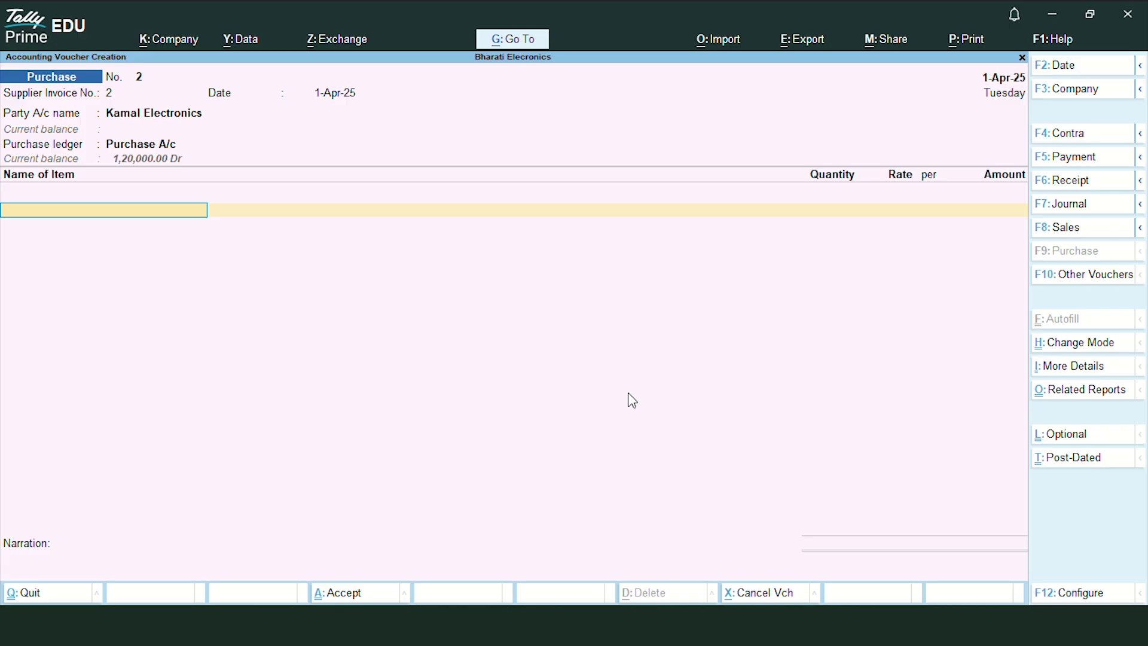
type("Sa")
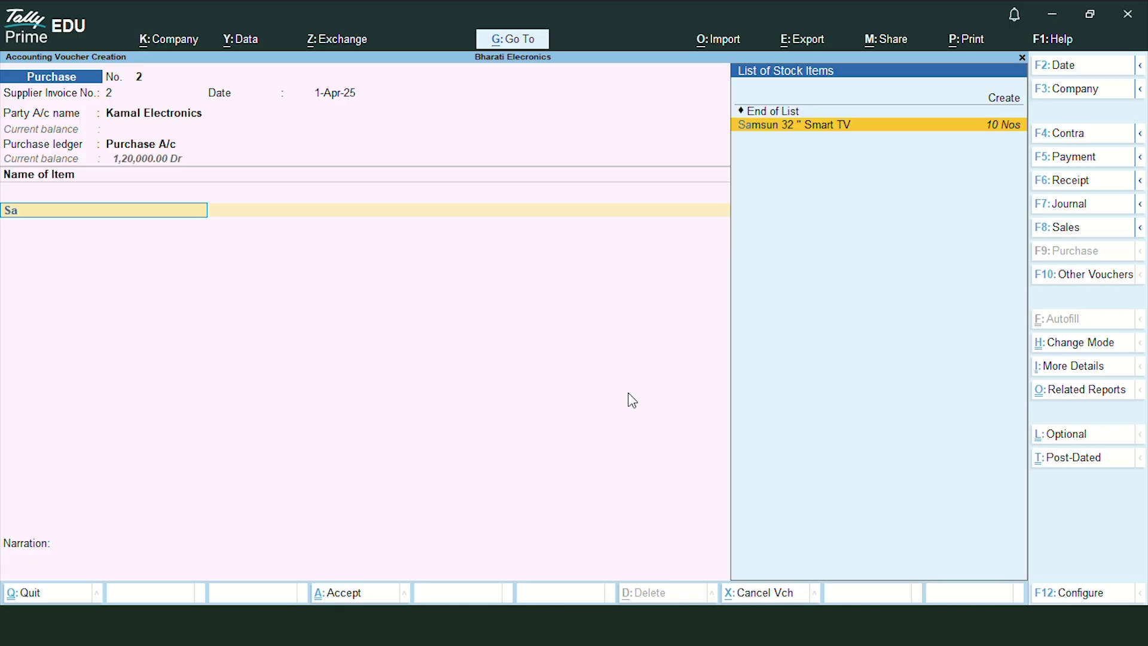
key("Return")
type("10")
key("Return")
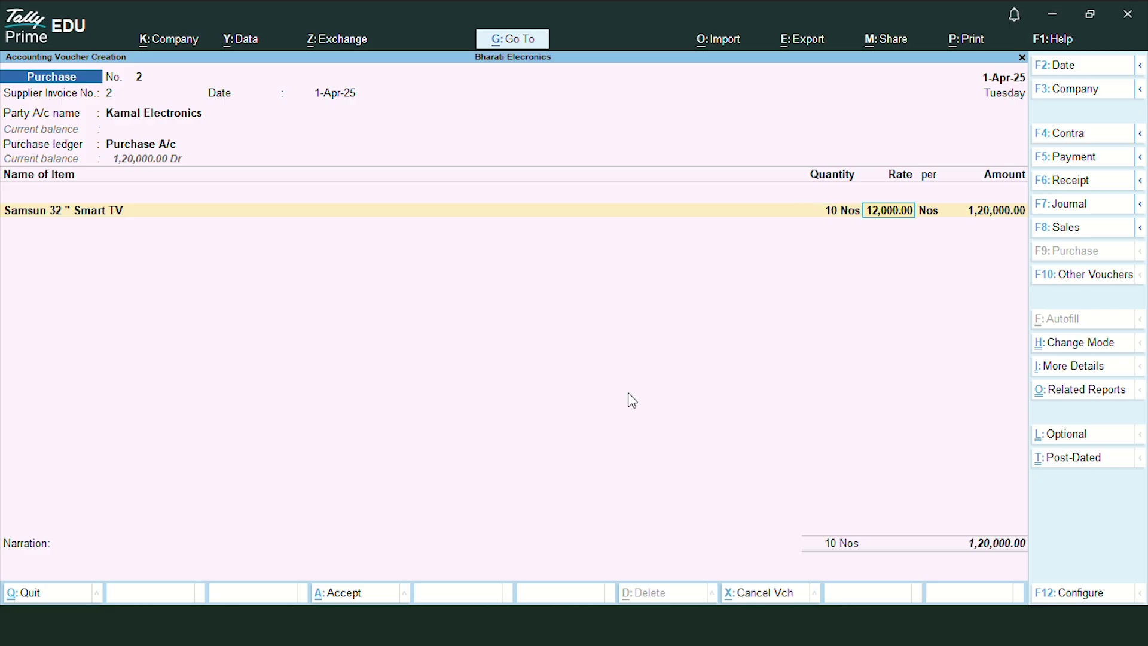
key("Return")
key("Return")
key("Return")
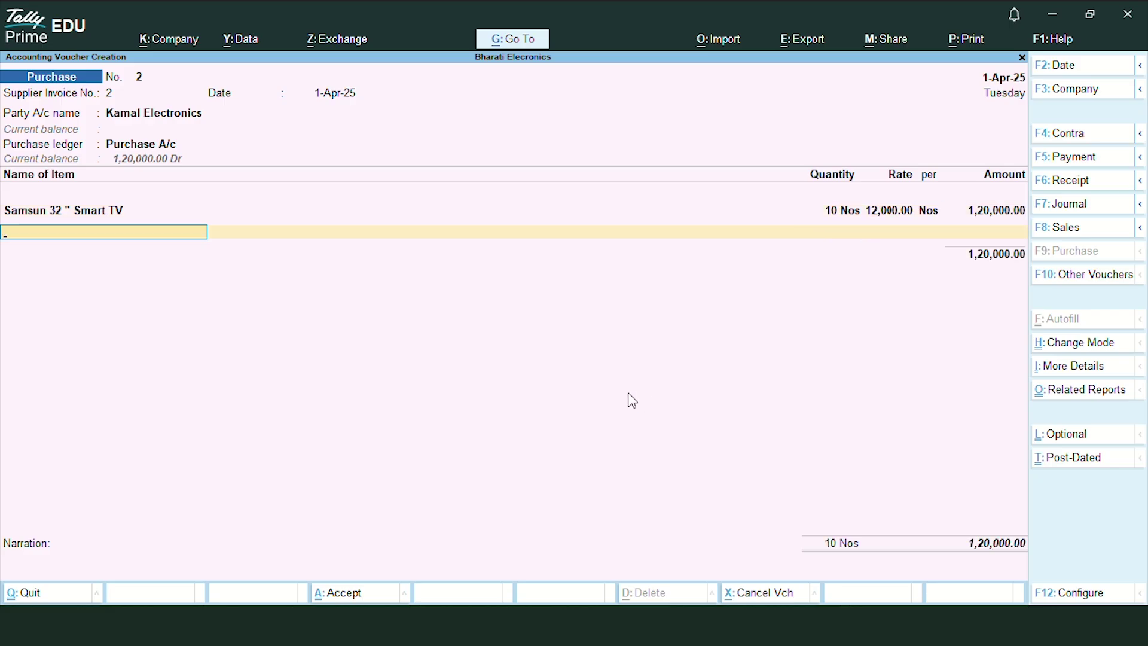
key("Return")
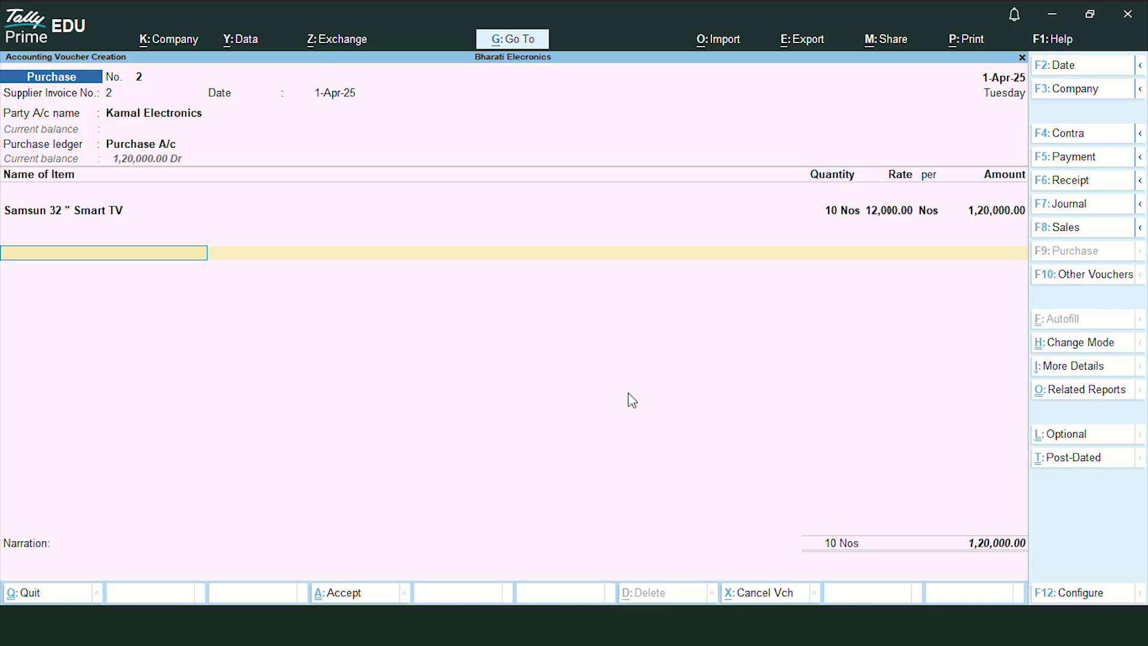
Examine the detailed GST tax analysis of the Kamal Electronics purchase, then return to the voucher.
key("Return")
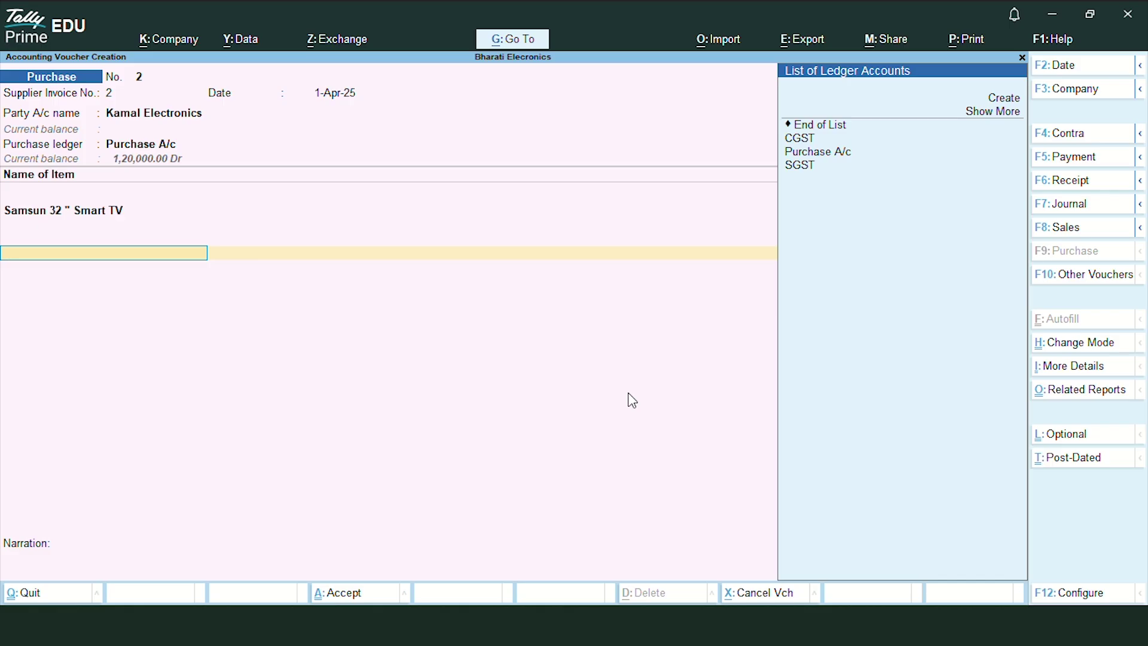
key("alt+a")
key("alt+F5")
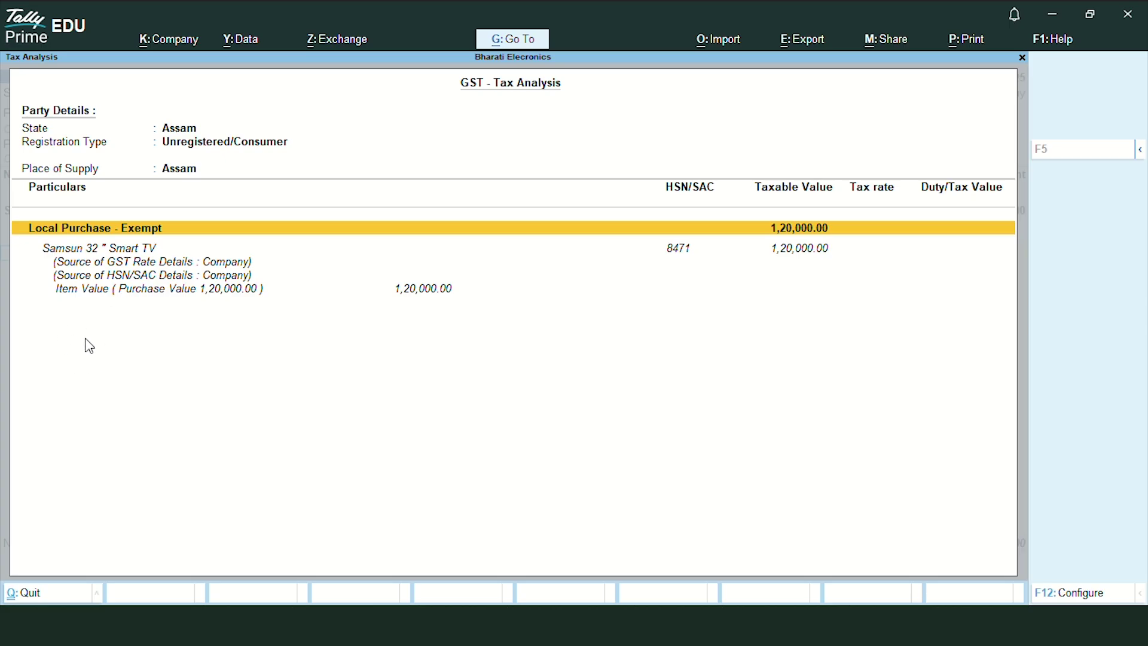
key("Escape")
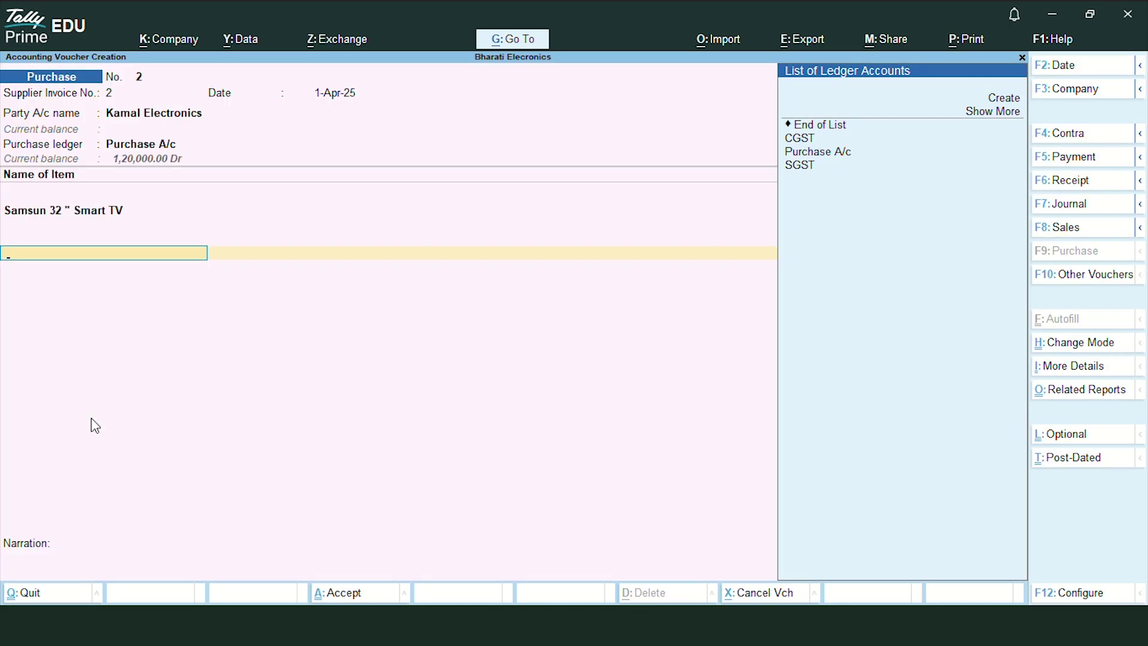
Allocate the Kamal Electronics bill as New Ref 2 with 30 credit days, and save the purchase voucher without a narration.
key("Up")
key("Down")
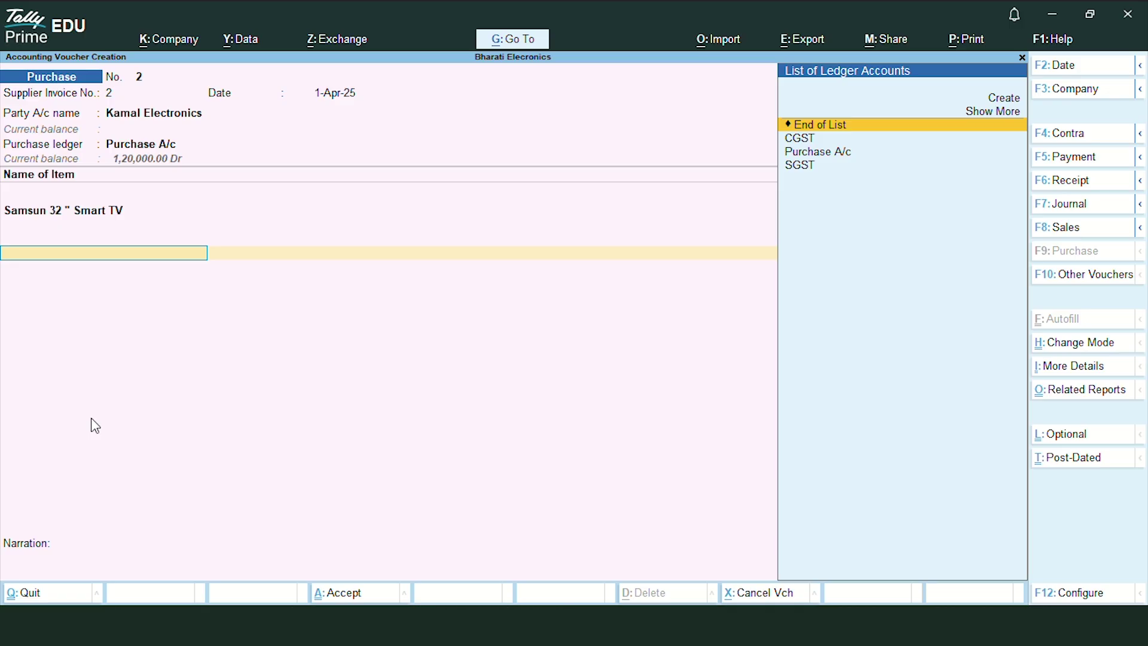
key("Return")
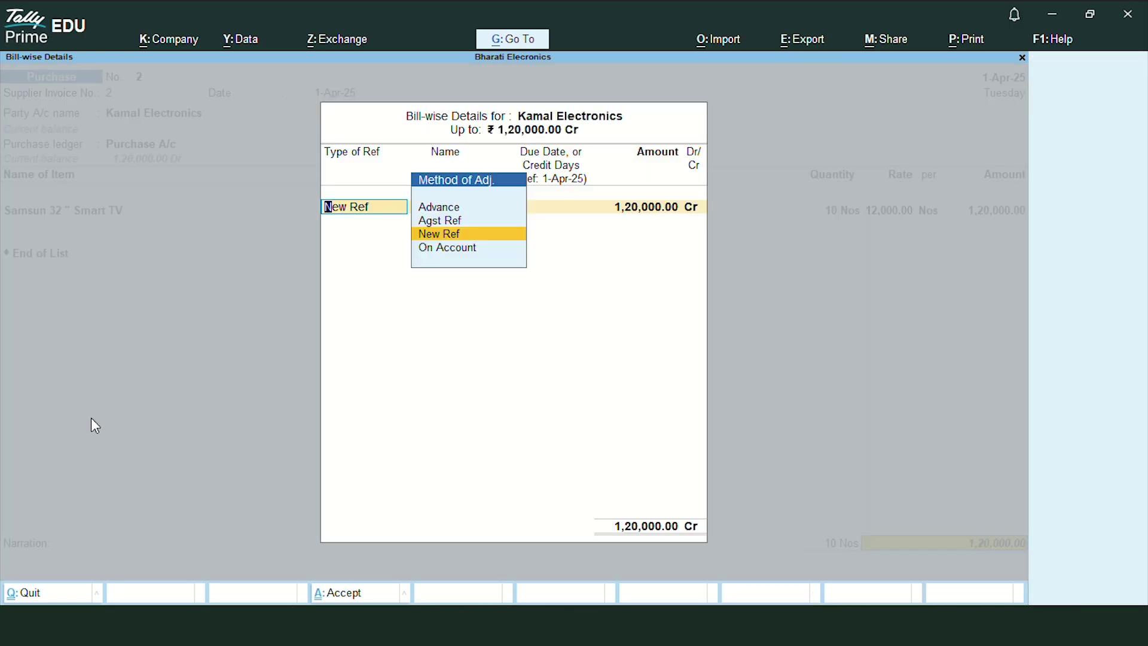
key("Return")
key("Return")
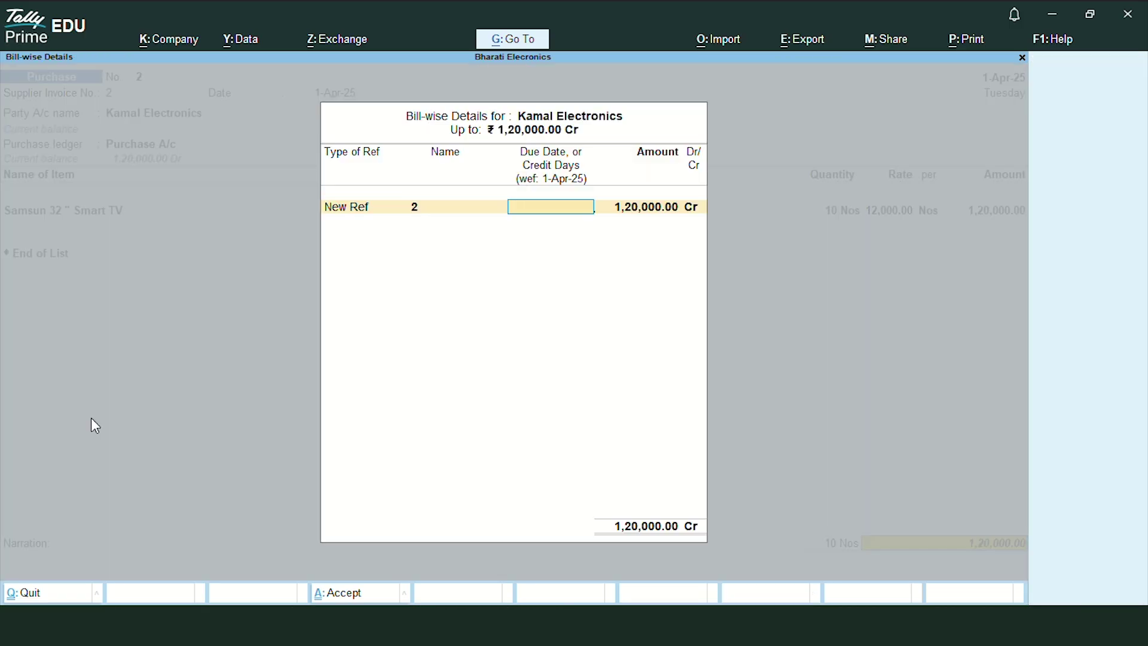
type("30")
key("Return")
key("Return")
key("Return")
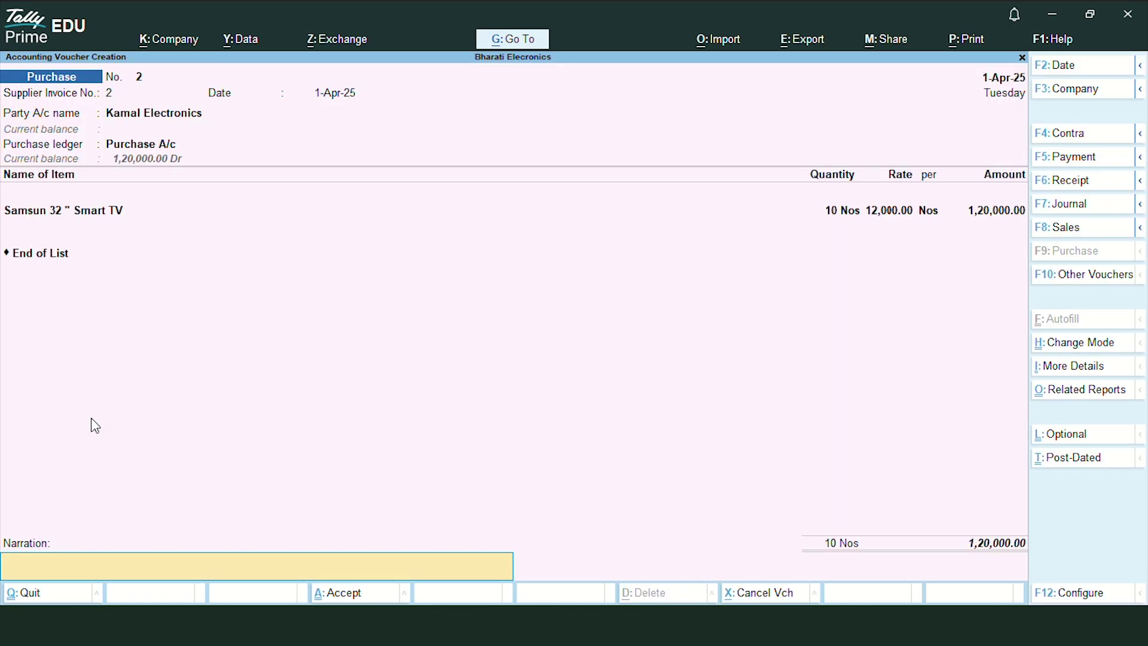
key("Return")
key("Return")
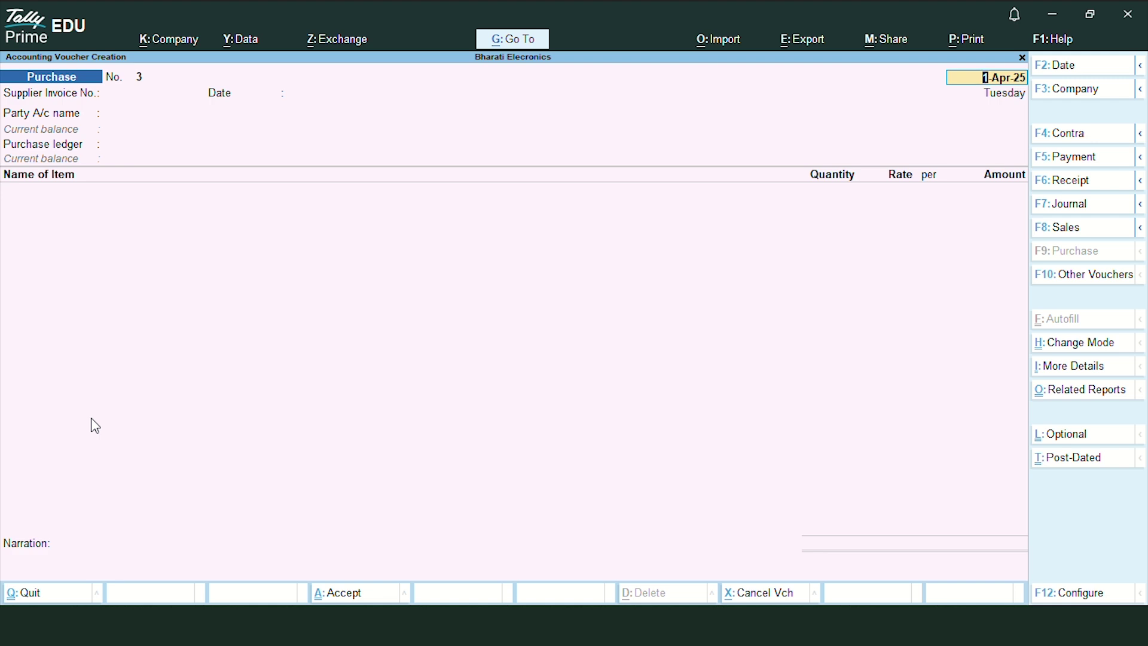
Copy the composition dealer's name, Raj Electronics, from the Excel sheet, and enter supplier invoice 3 dated 1-Apr-25 in the TallyPrime purchase voucher.
key("alt+Tab")
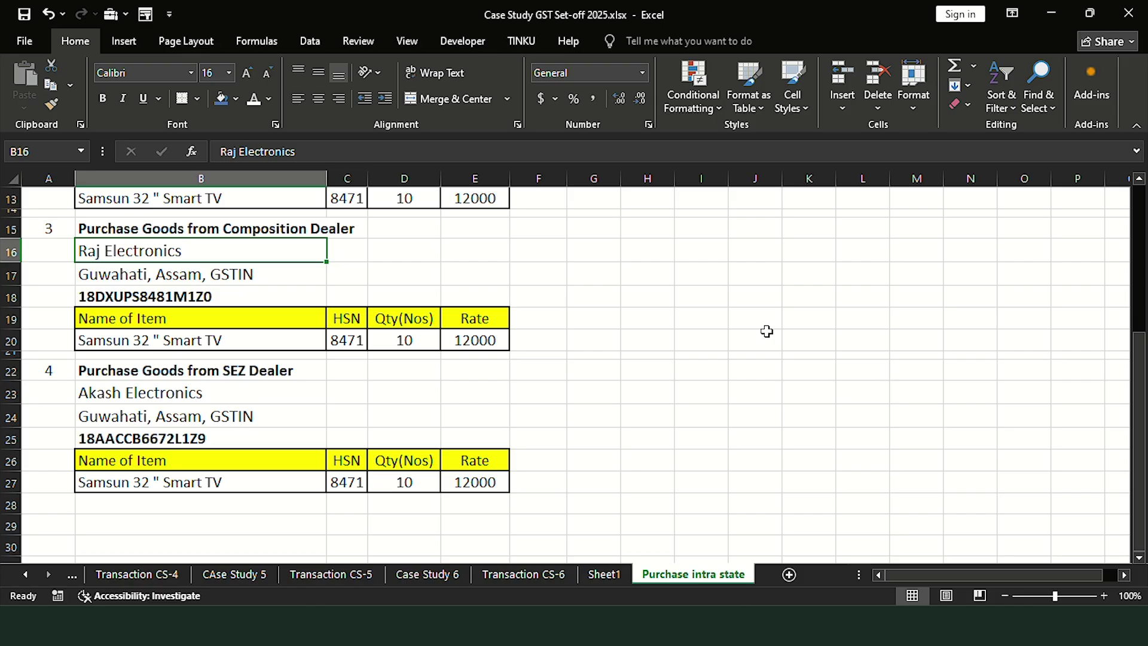
key("ctrl+c")
key("alt+Tab")
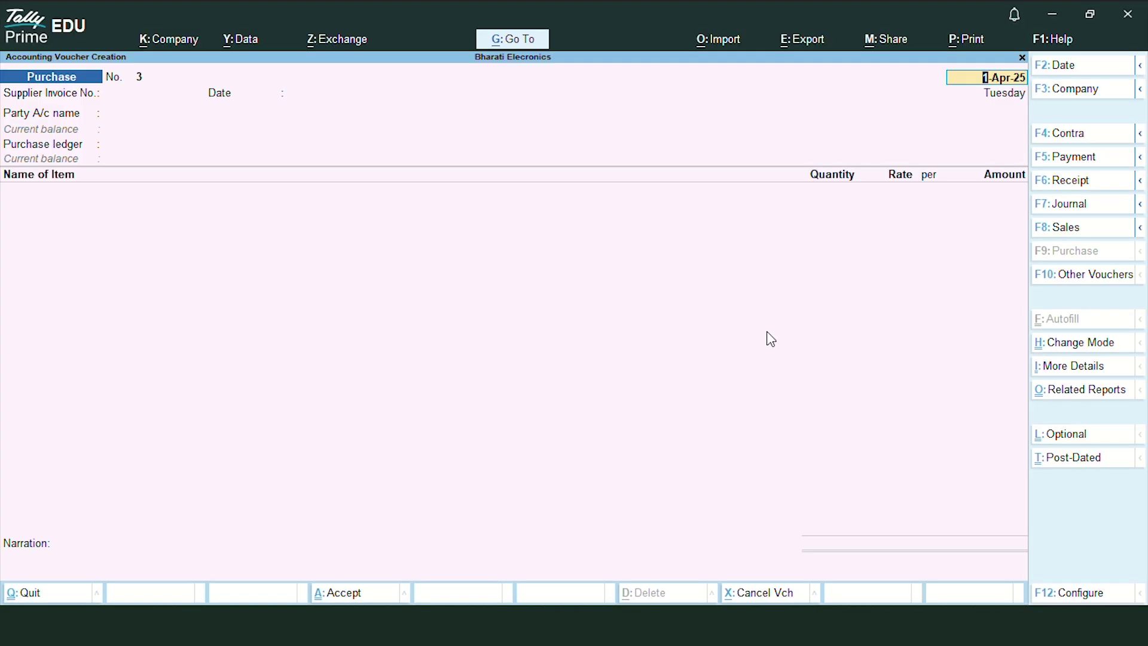
key("Return")
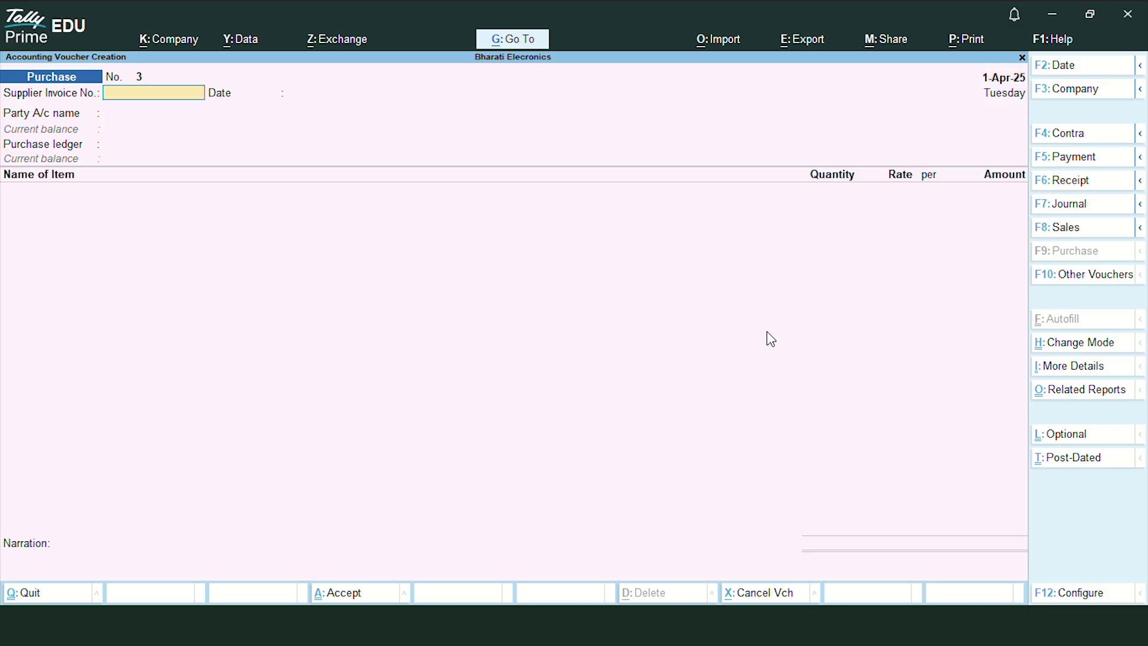
type("3")
key("Return")
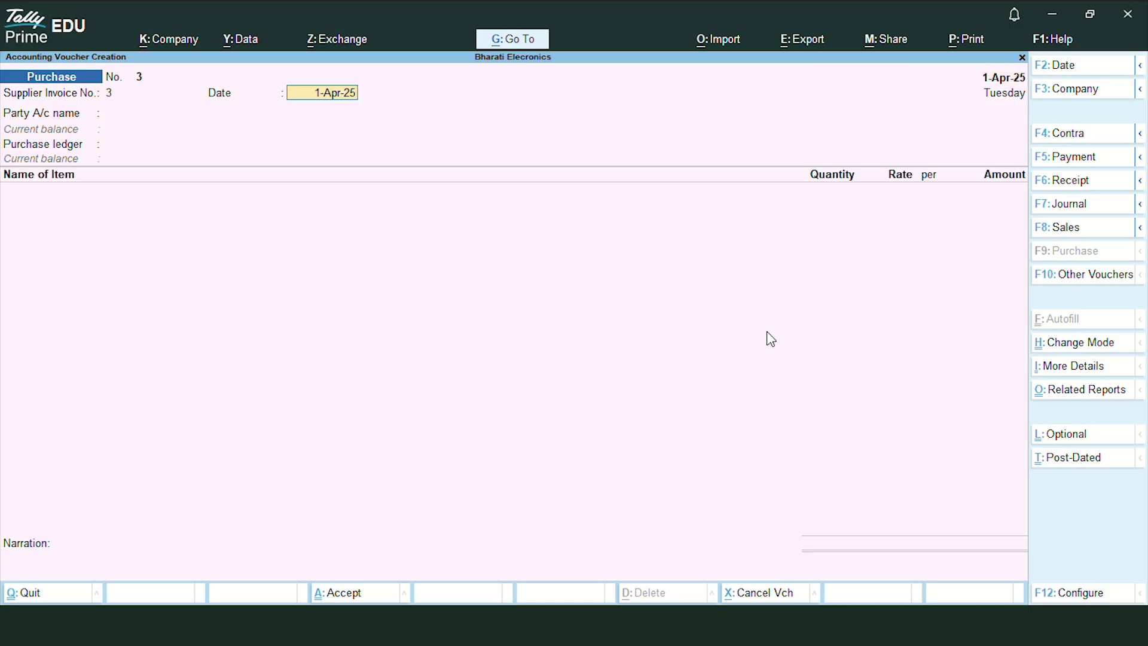
key("Return")
Create a party ledger named Raj Electronics under Sundry Creditors, keeping the default bill-by-bill settings and mailing name.
key("Up")
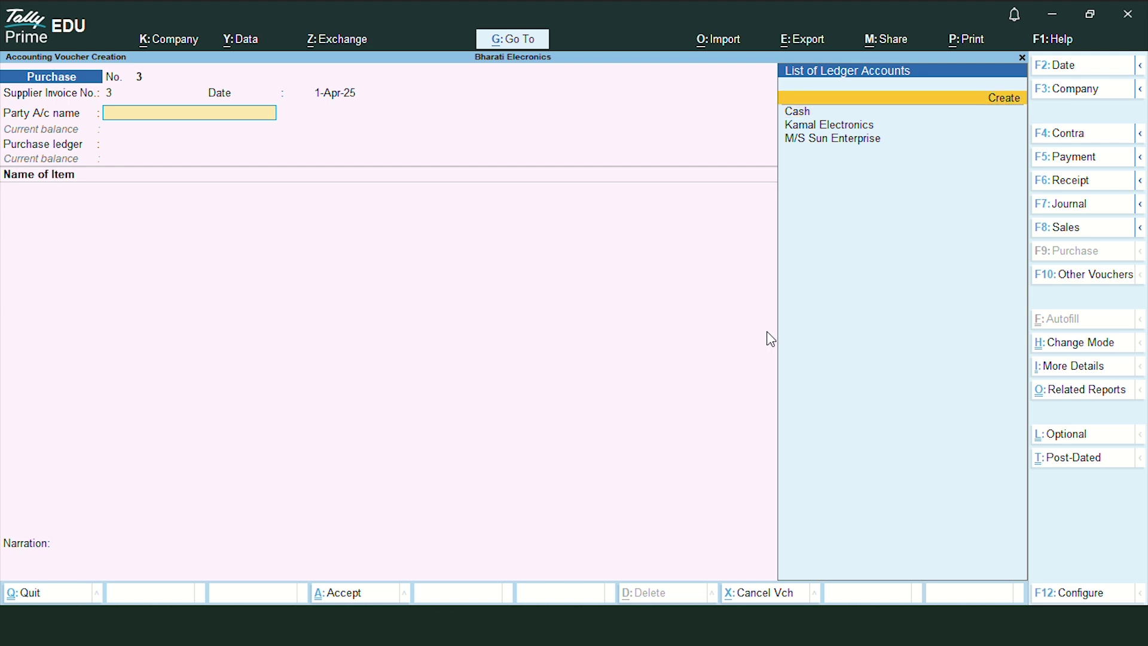
key("Return")
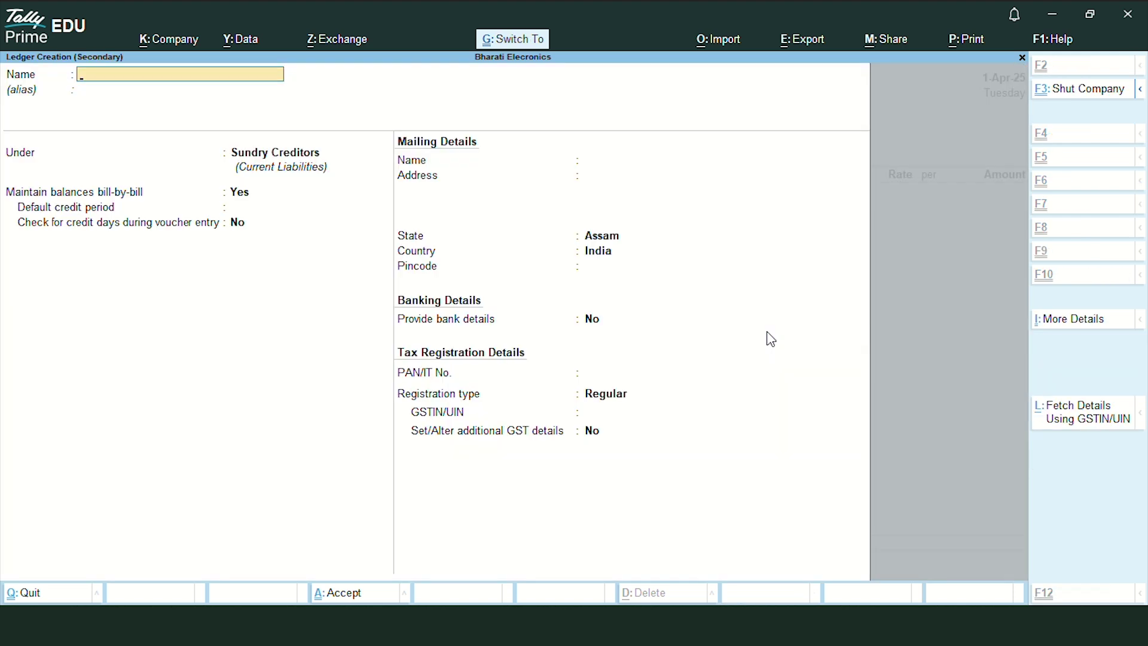
key("ctrl+v")
key("Return")
key("Return")
key("Return")
key("Return")
key("Return")
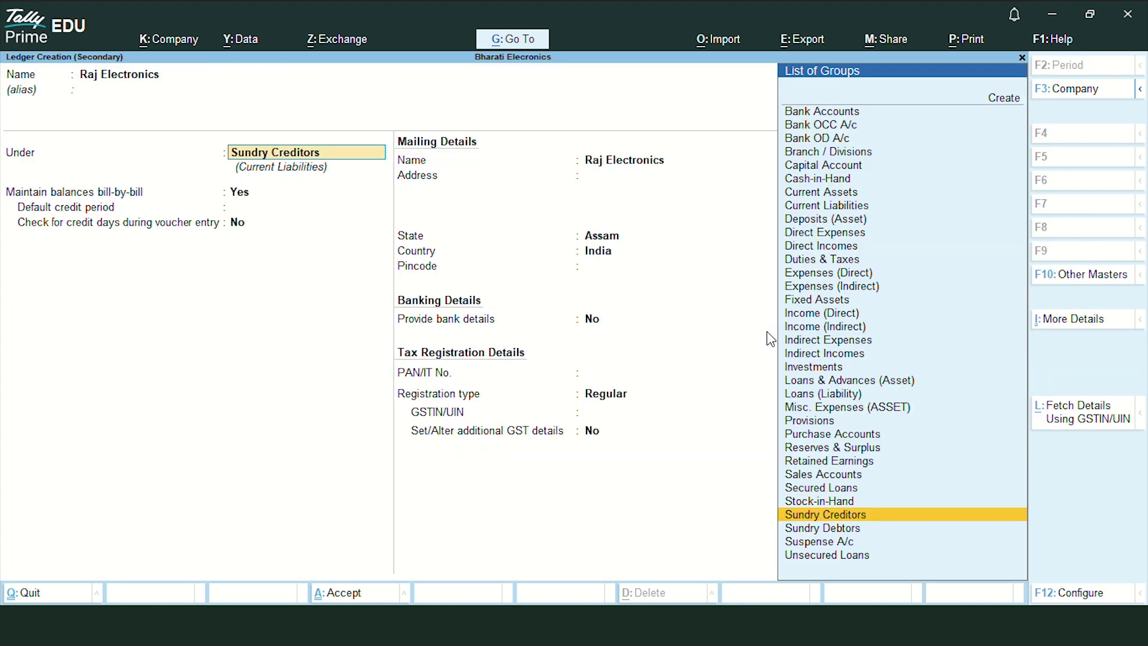
key("Return")
key("Return")
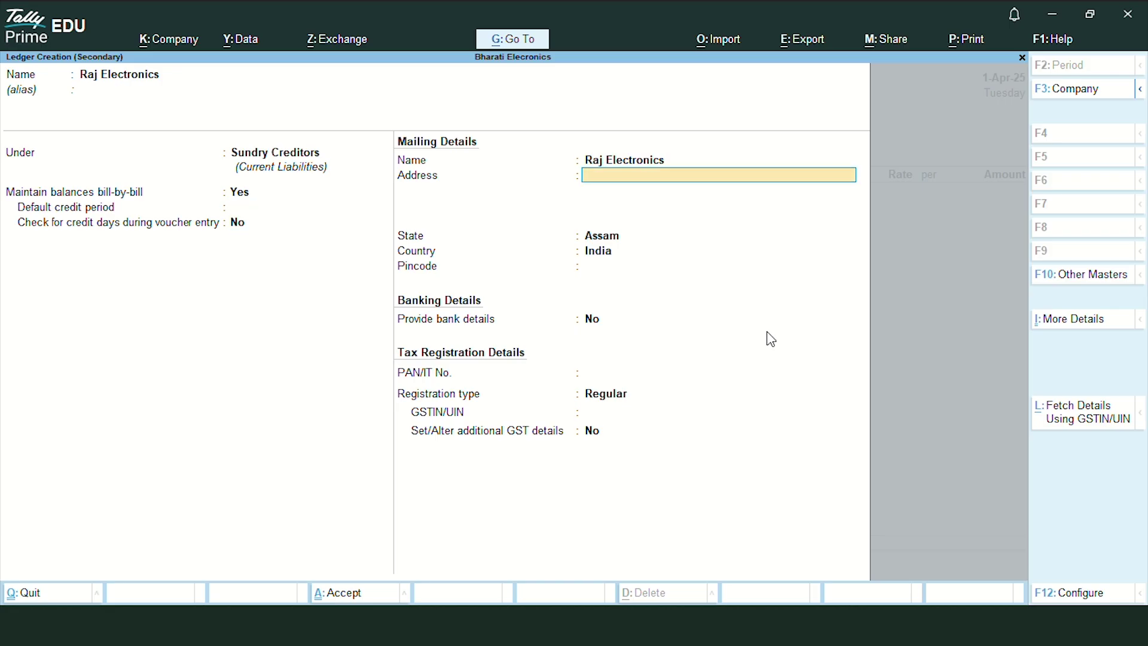
Enter Guwahati as the mailing address, keep Assam and India, and set the ledger's GST registration type to Composition.
type("Guwahati")
key("Return")
key("Return")
key("Return")
key("Return")
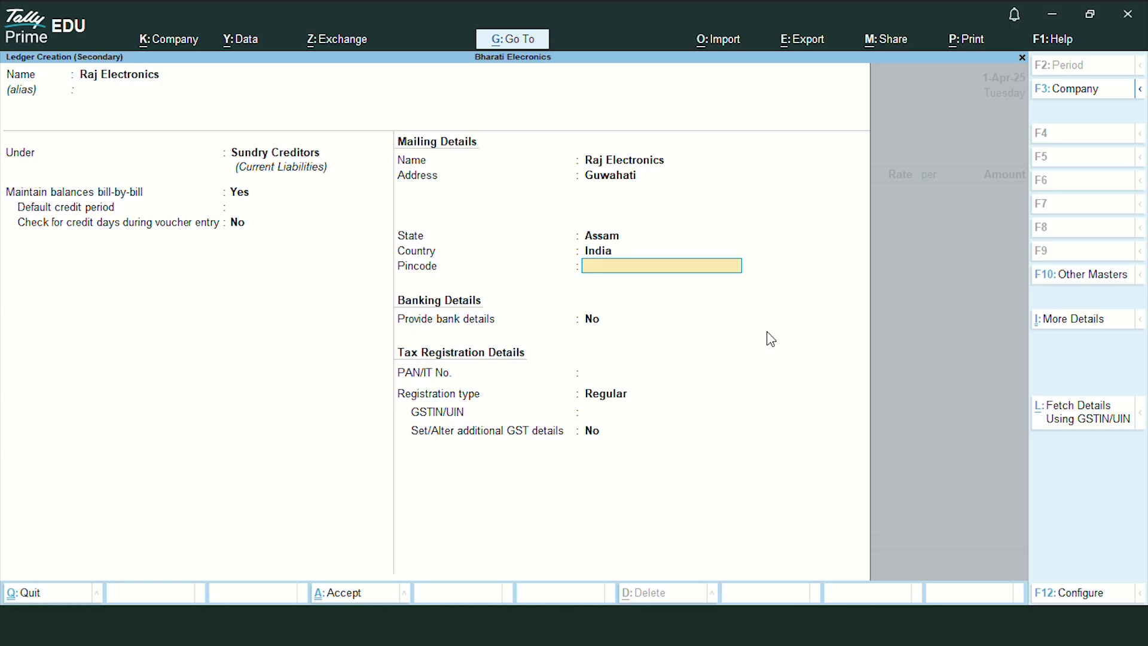
key("Up")
key("Return")
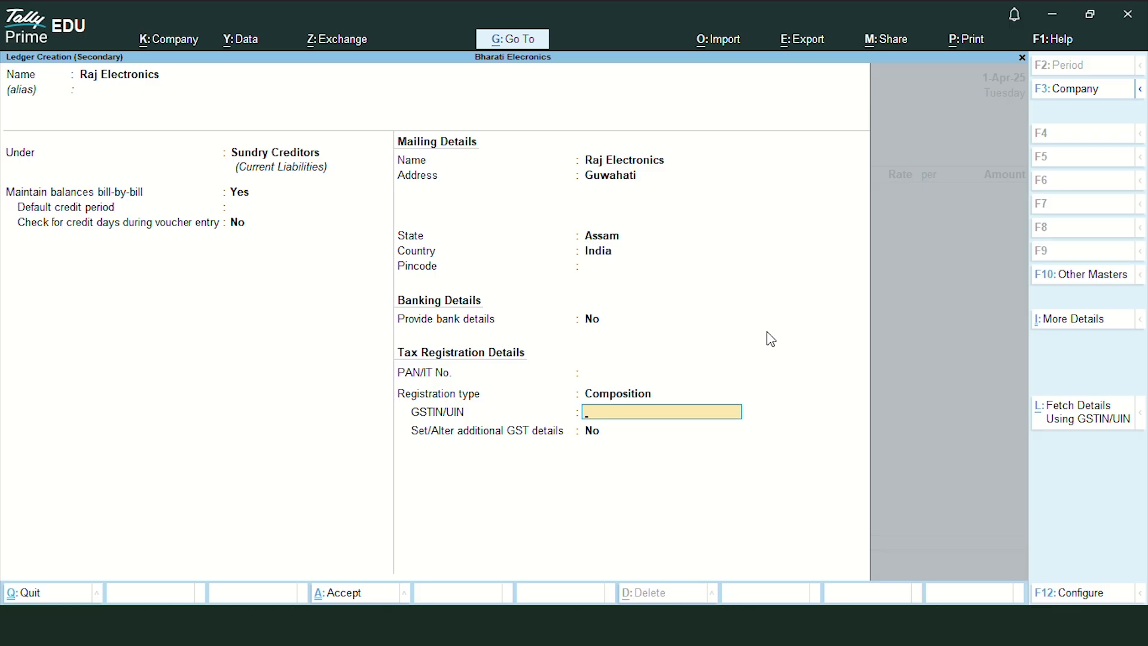
Copy the composition dealer's GSTIN from the Excel sheet into the TallyPrime ledger, keep additional GST details at No, and save the ledger.
key("alt+Tab")
key("Escape")
key("Down")
key("Down")
key("ctrl+c")
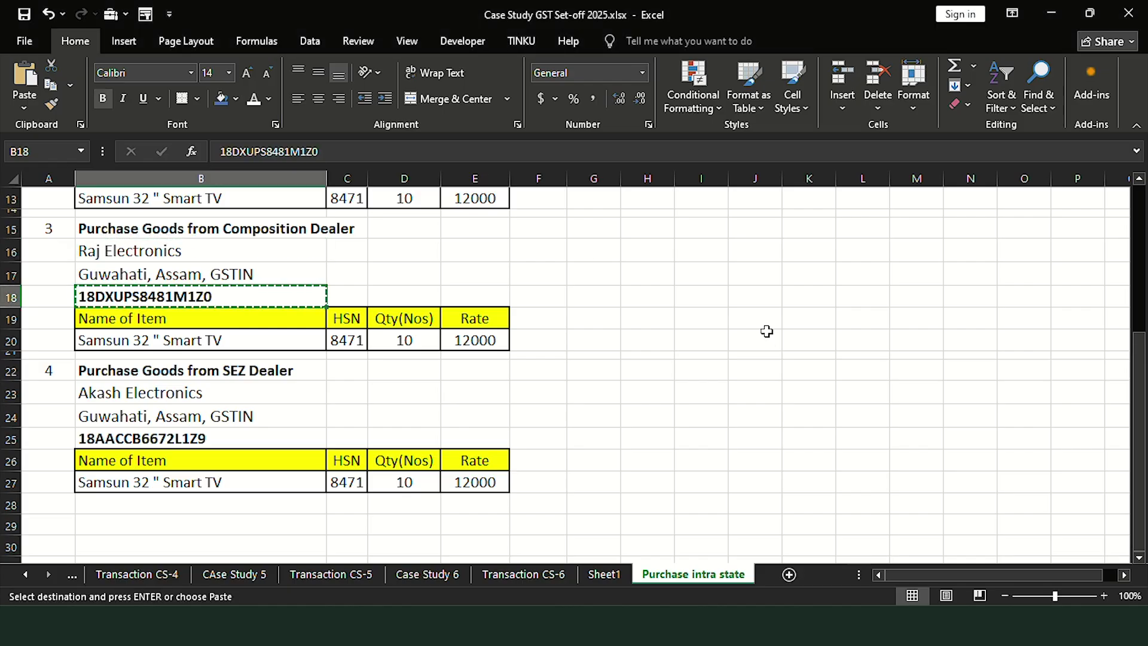
key("alt+Tab")
key("ctrl+alt+v")
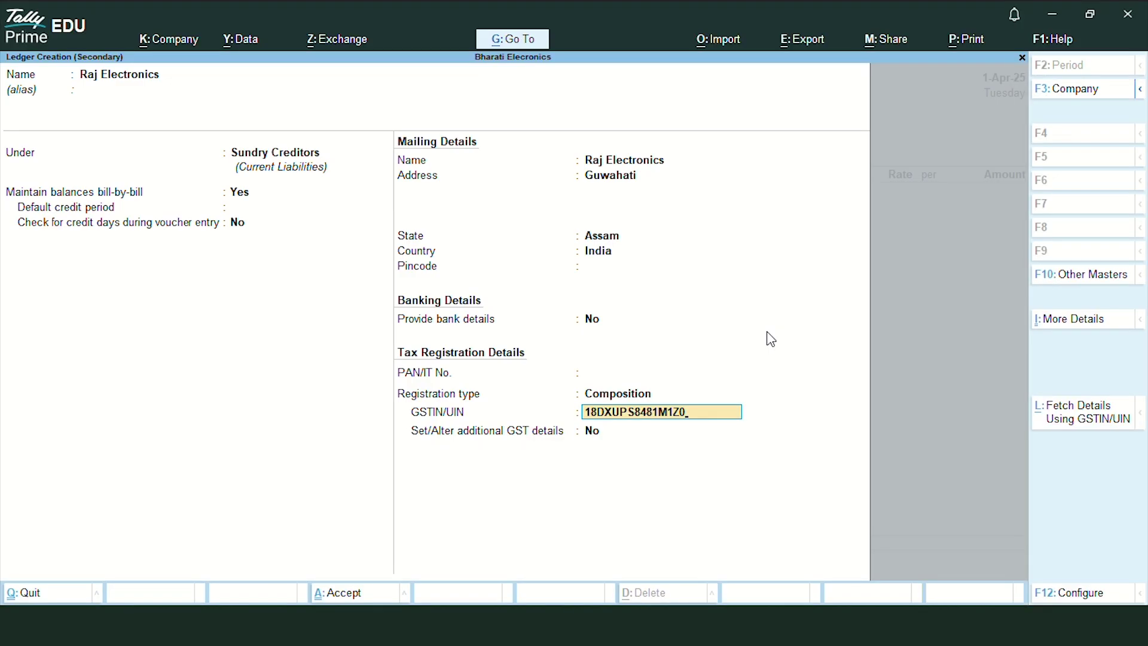
key("Return")
key("n")
key("Return")
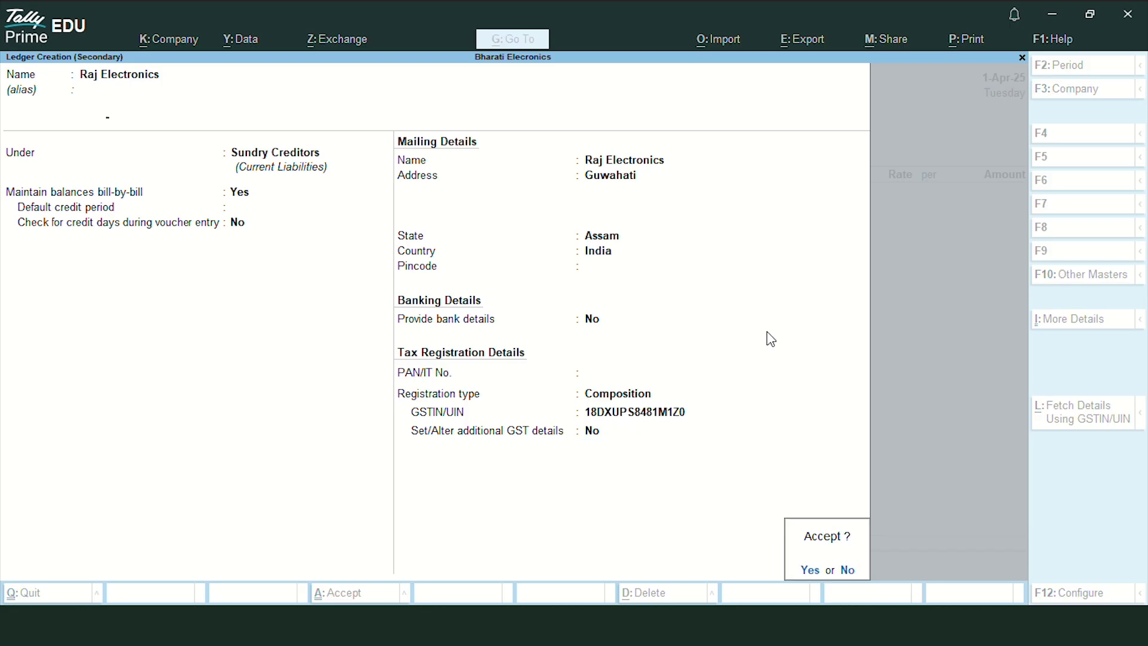
key("Return")
Accept the party details for Raj Electronics and choose Purchase A/c as the purchase ledger.
key("Return")
key("Return")
key("Return")
key("Return")
key("Return")
key("Return")
key("Return")
key("Return")
key("Return")
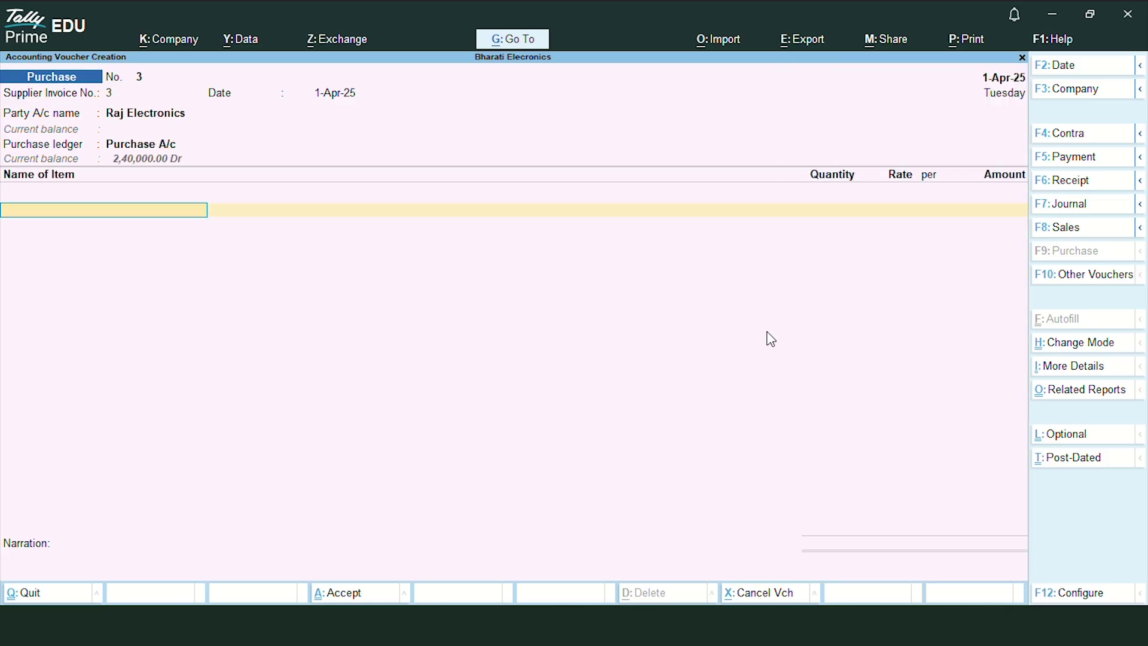
Check the item in the Excel sheet, and add 10 Nos of Samsun 32 " Smart TV at 12,000 per Nos to the TallyPrime voucher.
key("alt+Tab")
key("ctrl+c")
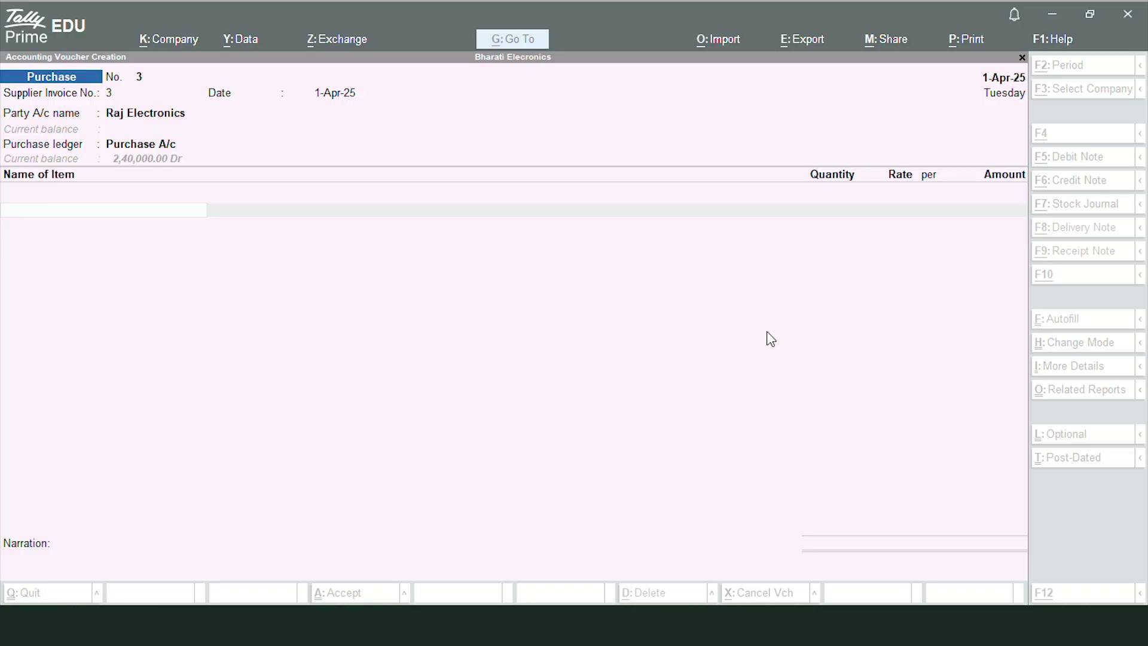
key("alt+Tab")
type("Sa")
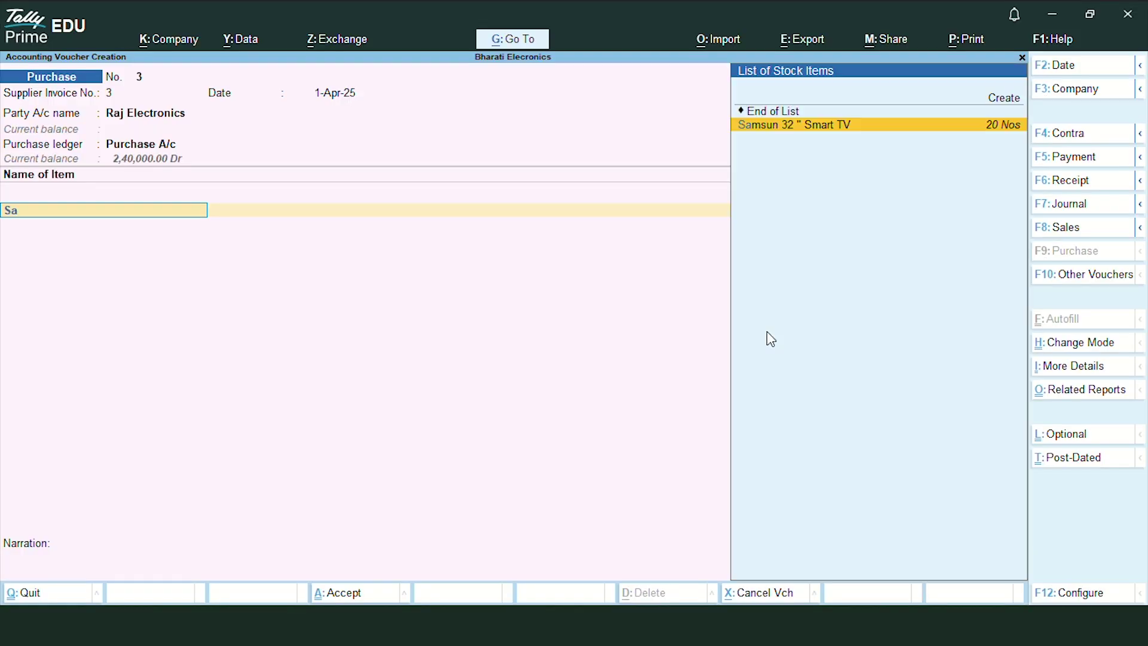
key("Return")
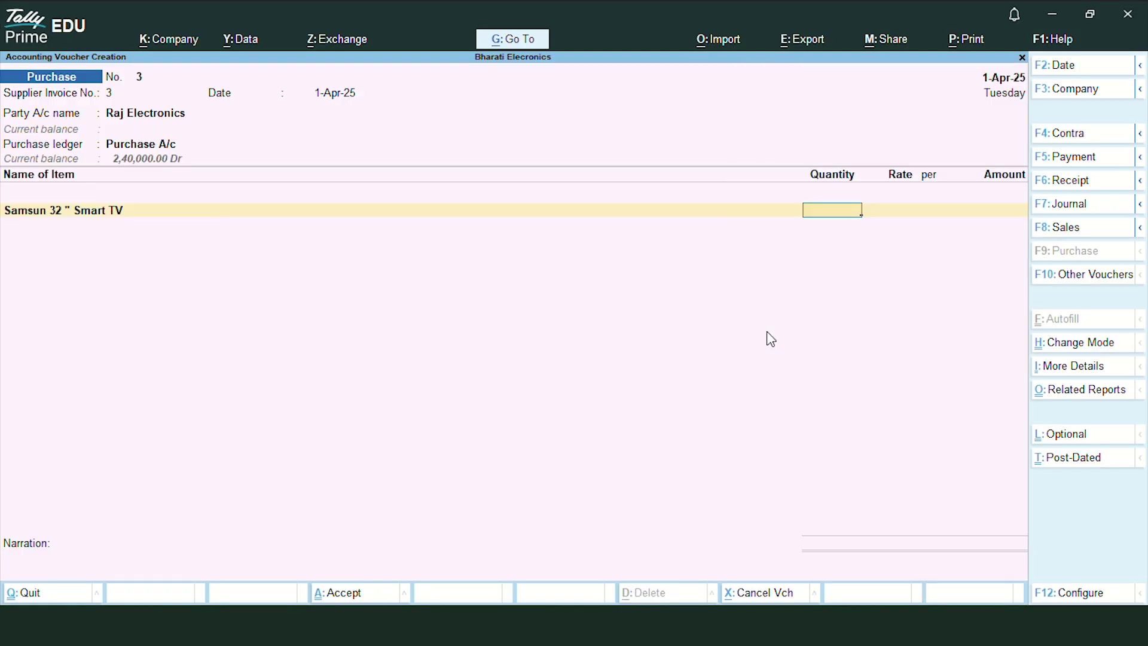
type("10")
key("Return")
key("Return")
key("Return")
key("Return")
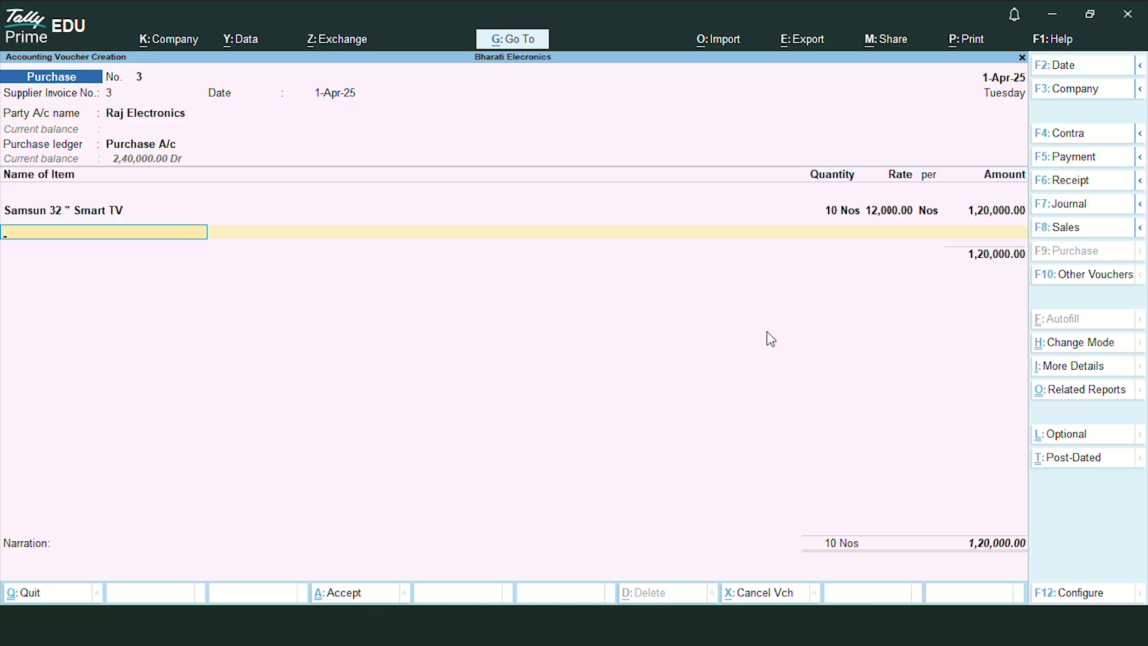
Examine the detailed GST tax analysis of the composition dealer purchase, then return to the voucher.
key("Return")
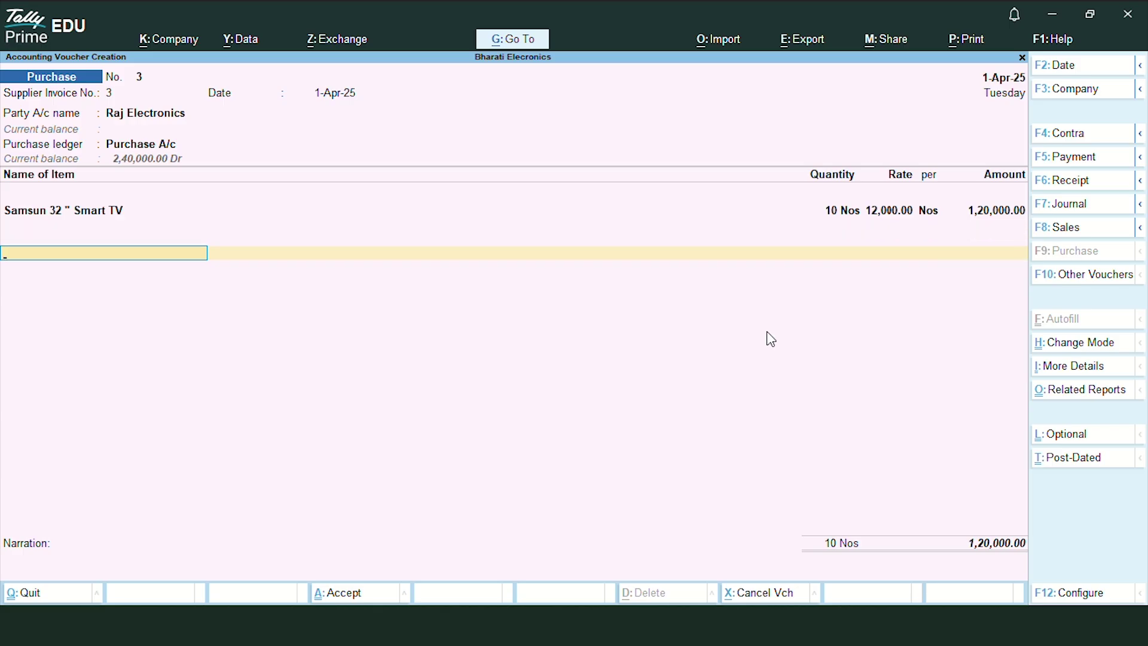
key("ctrl+o")
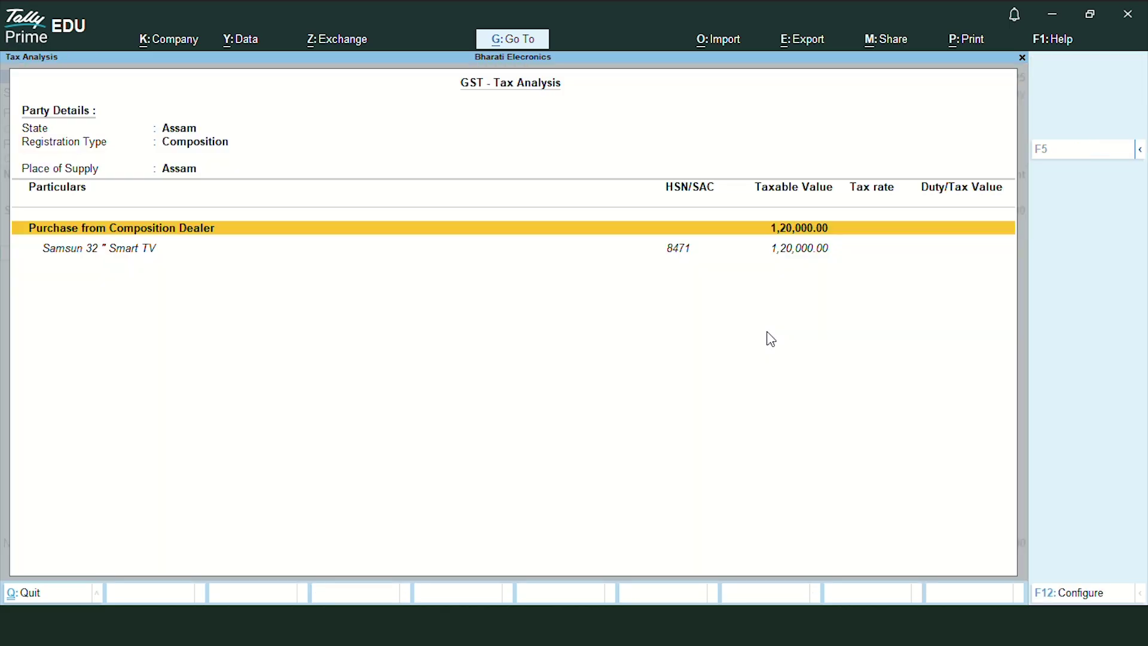
key("alt+F5")
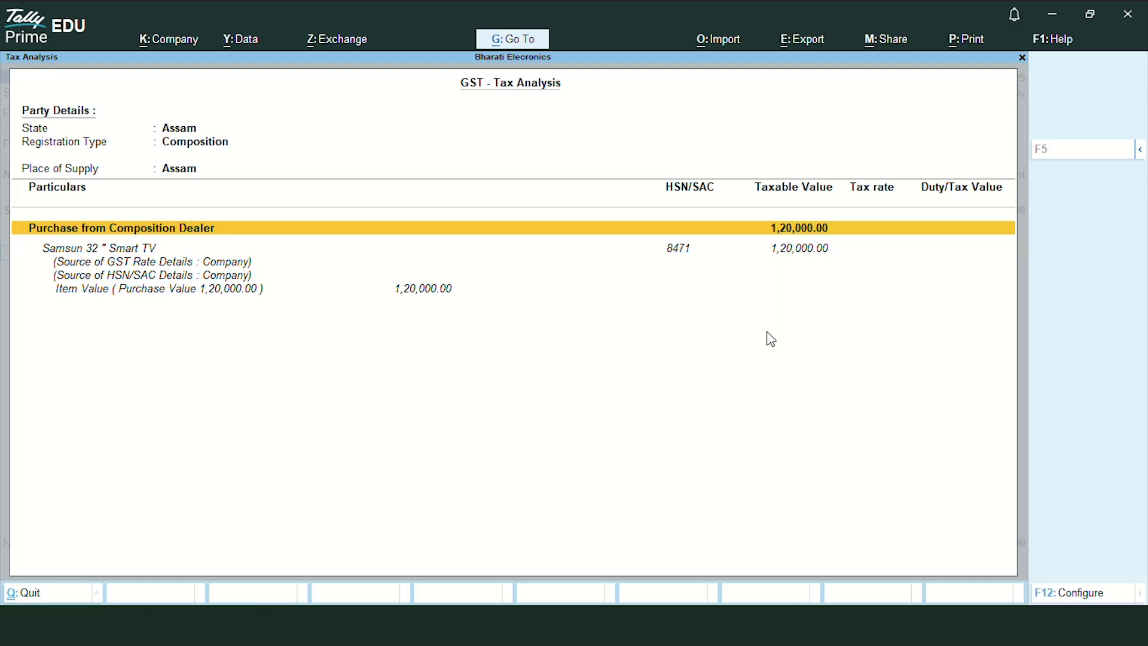
key("Escape")
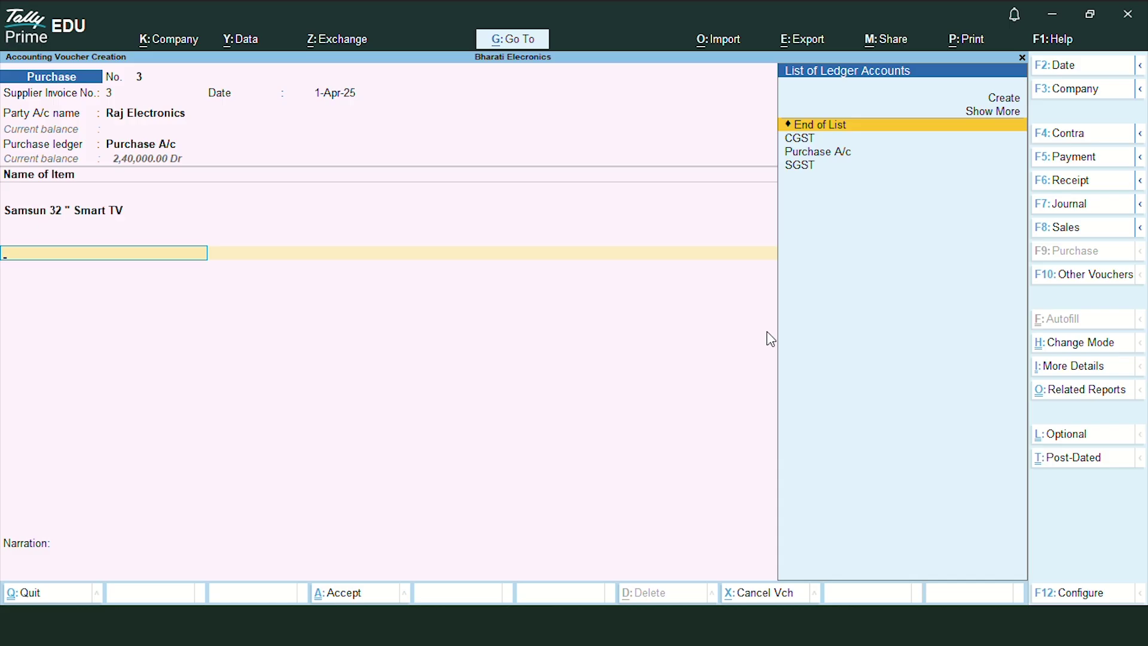
Allocate the Raj Electronics bill as a New Ref with 30 credit days, and save the purchase voucher without a narration.
key("Return")
key("Return")
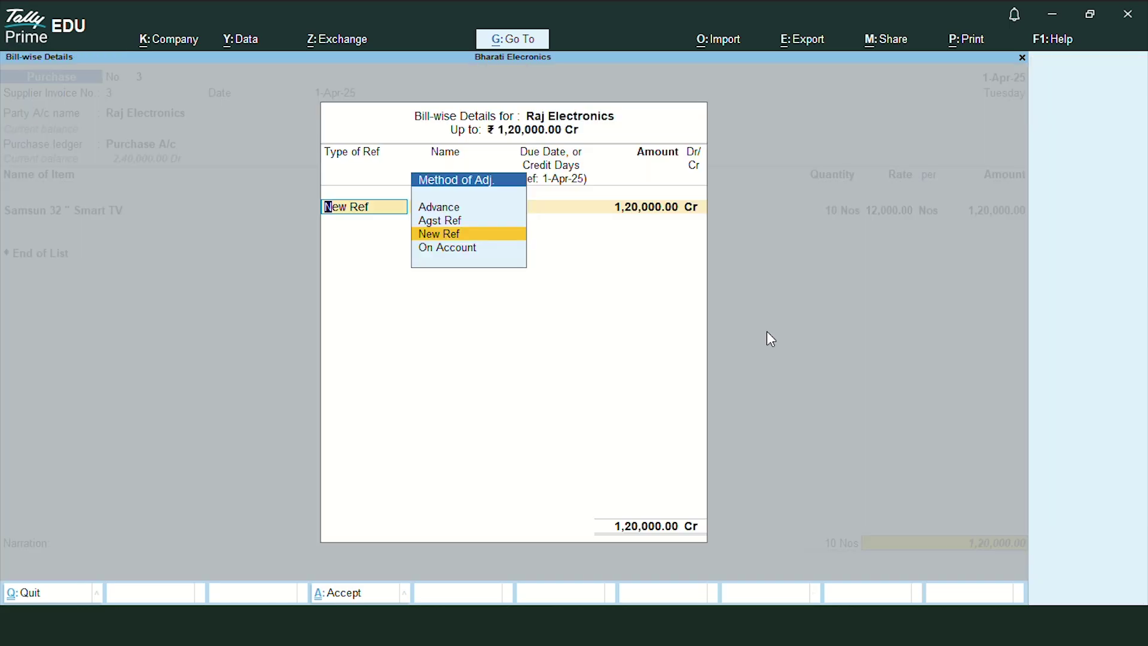
key("Return")
key("Return")
type("30")
key("Return")
key("Return")
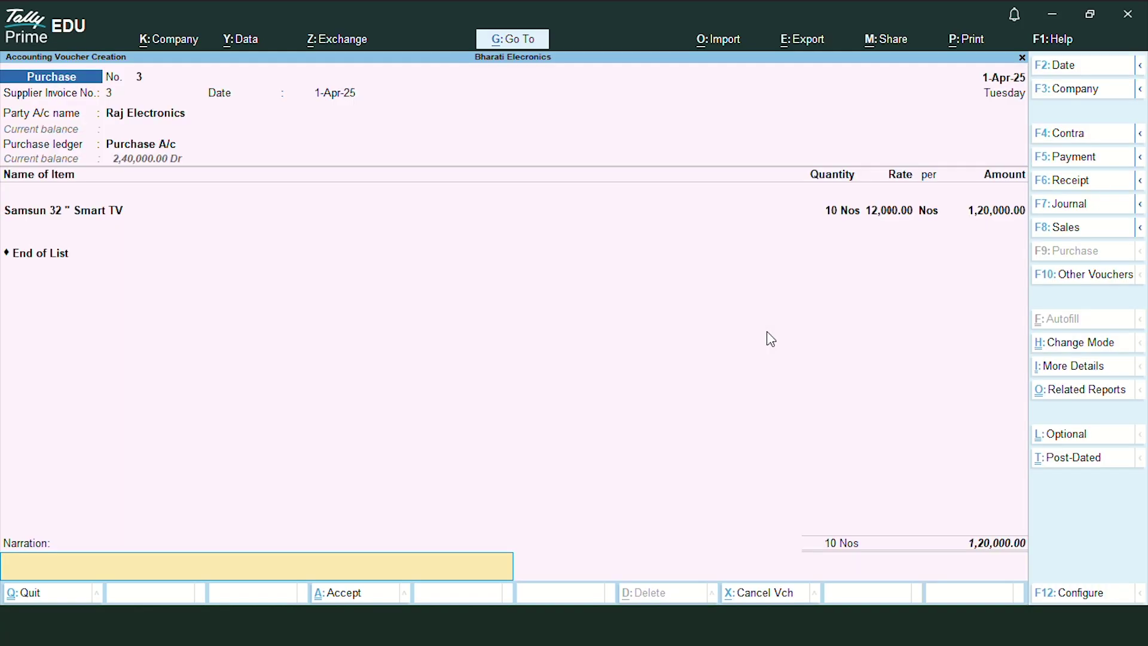
key("Return")
key("Return")
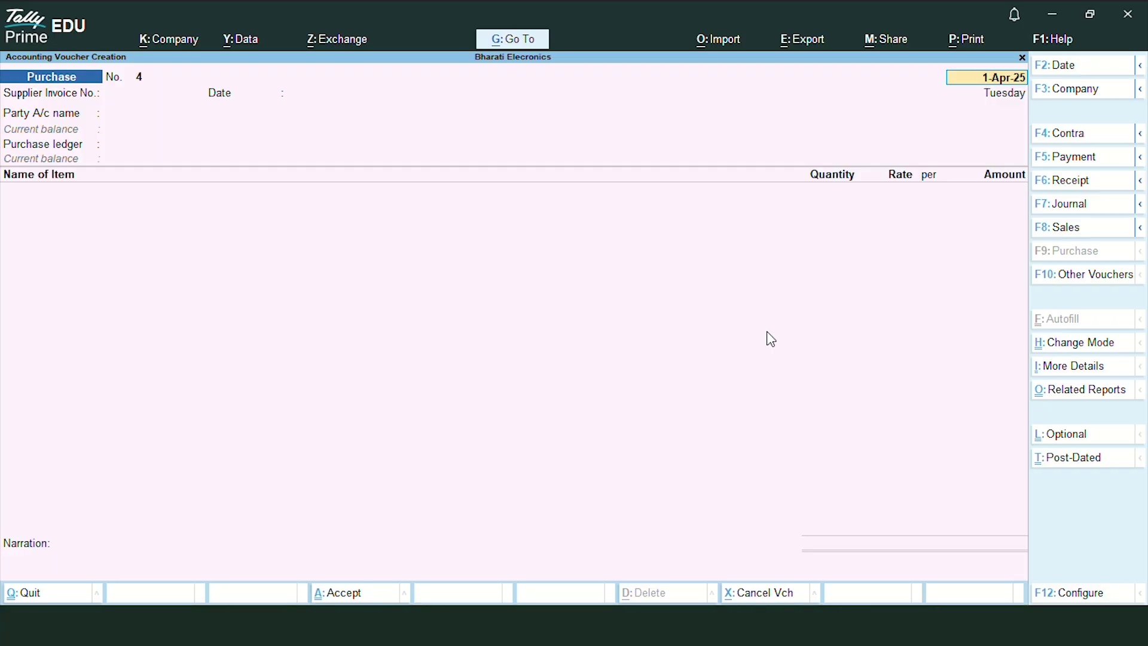
Review the SEZ dealer purchase details in the Excel sheet, and switch back to TallyPrime.
key("alt+Tab")
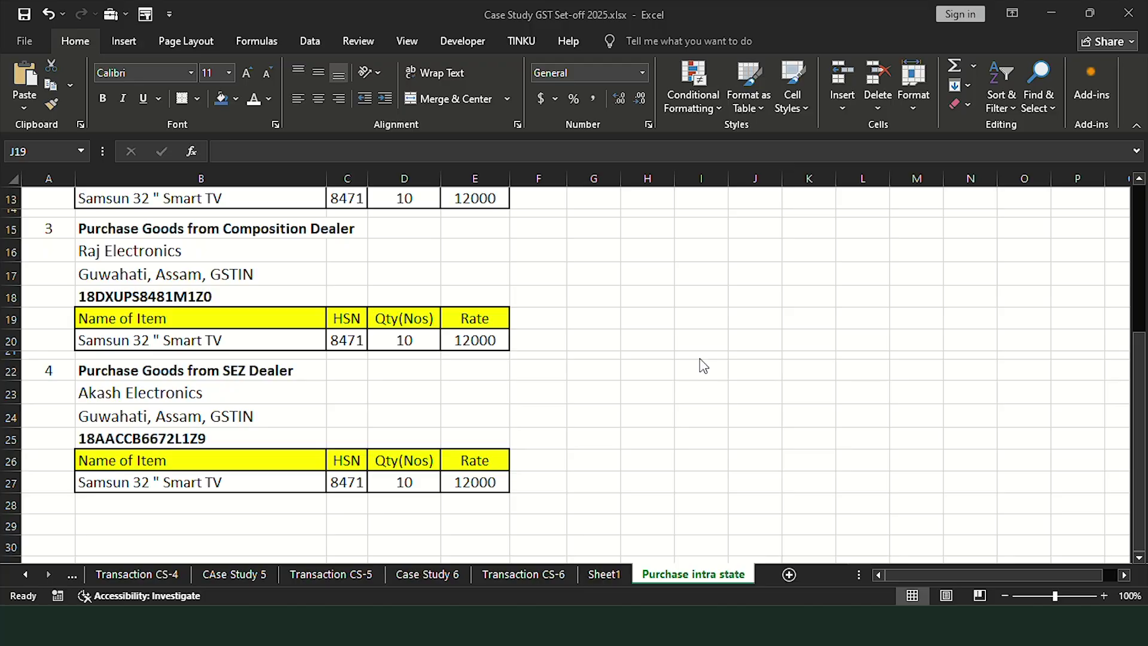
key("alt+Tab")
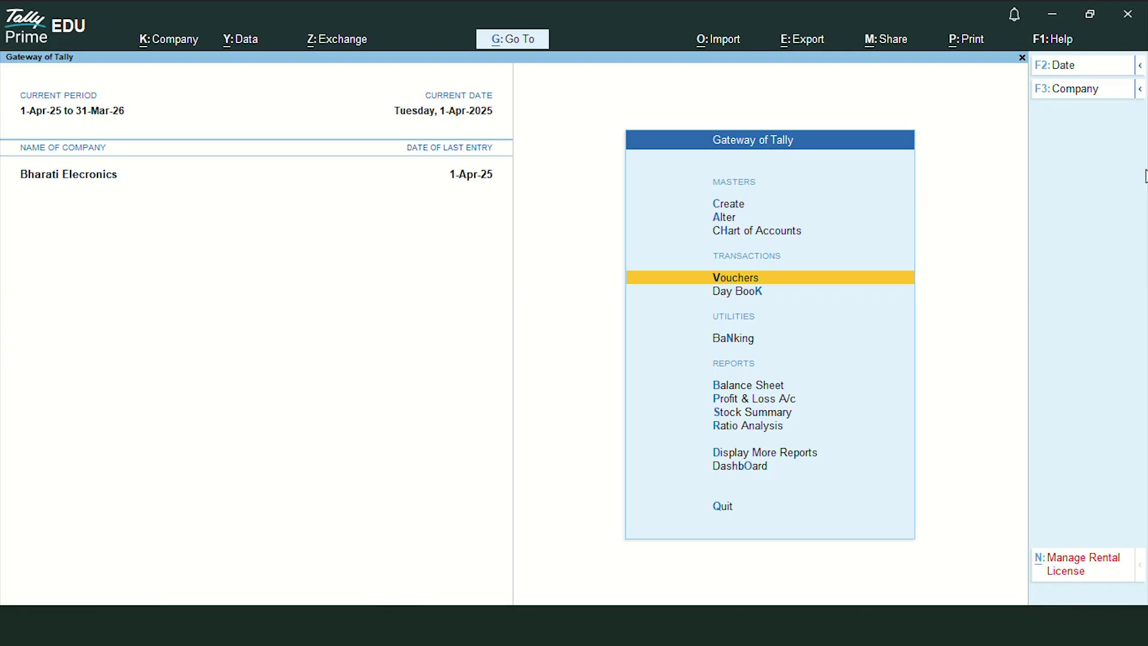
Start a purchase voucher dated 1-Apr-25, with supplier invoice number 4 and the same invoice date.
key("Return")
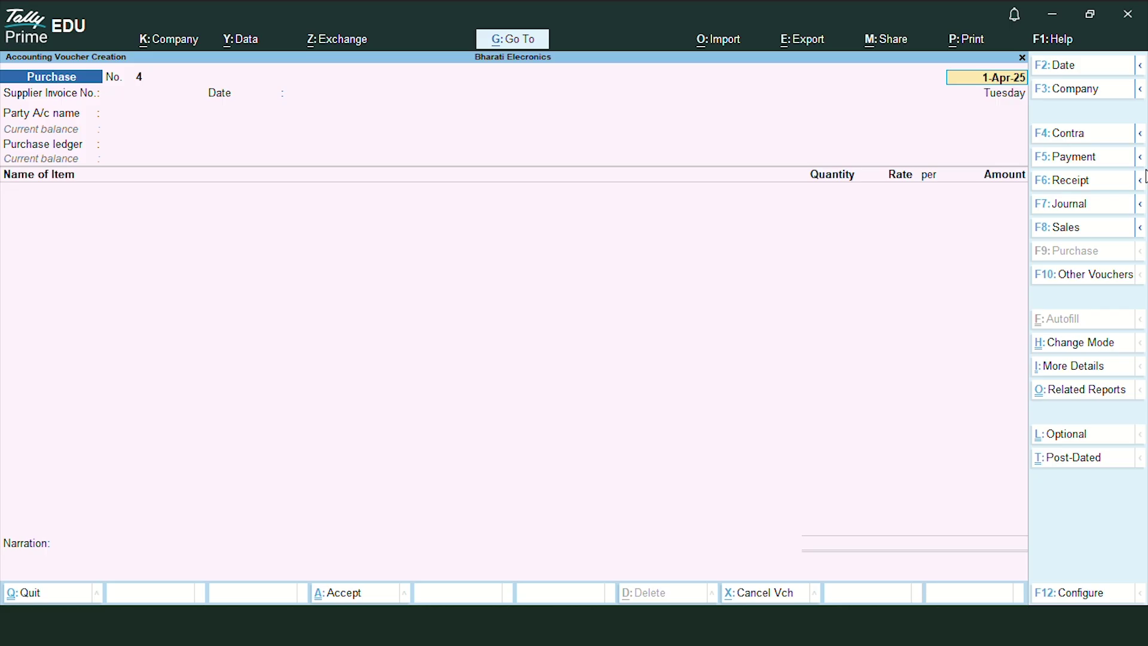
key("Return")
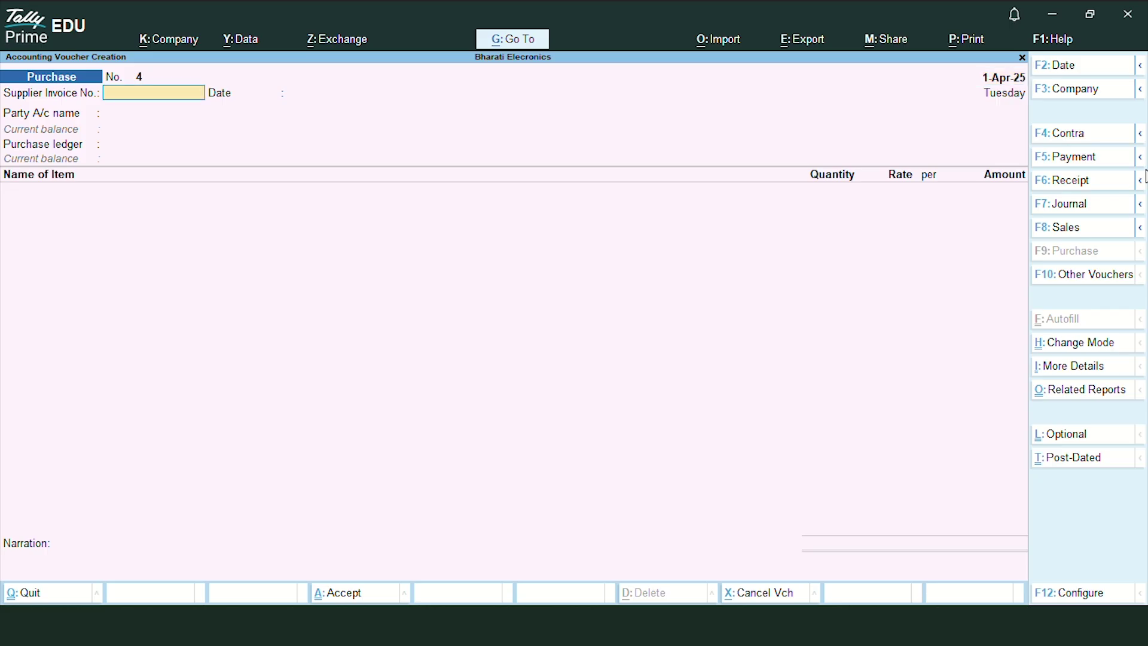
type("4")
key("Return")
key("Return")
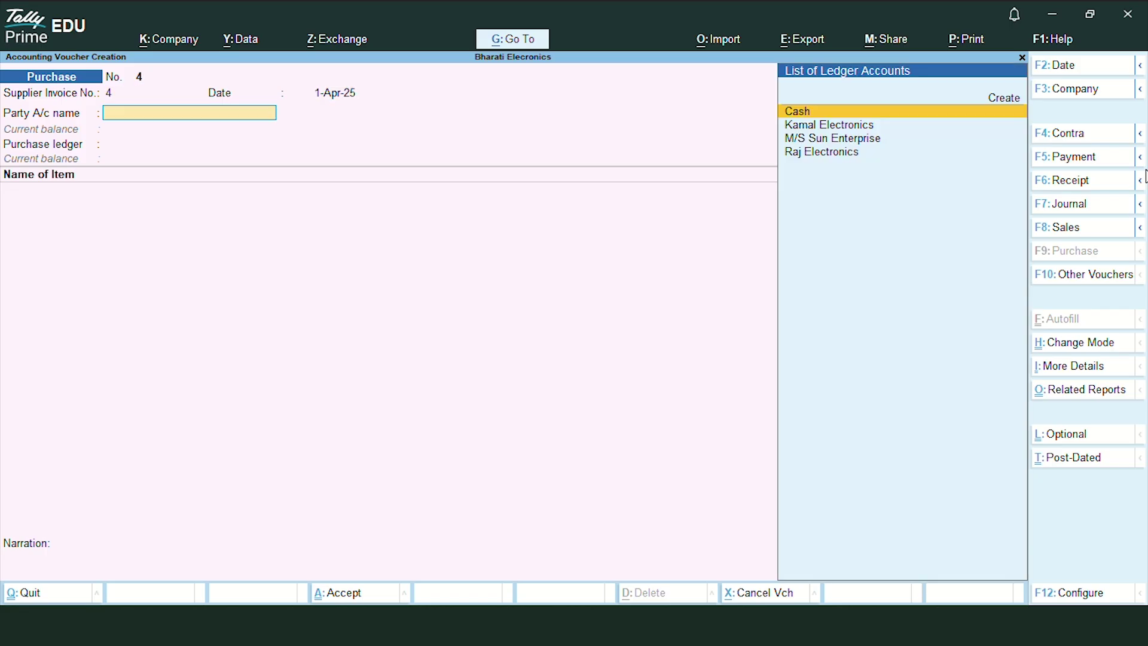
Start a new party ledger, and copy its name, Akash Electronics, from the SEZ dealer block of the Excel sheet into TallyPrime.
key("Up")
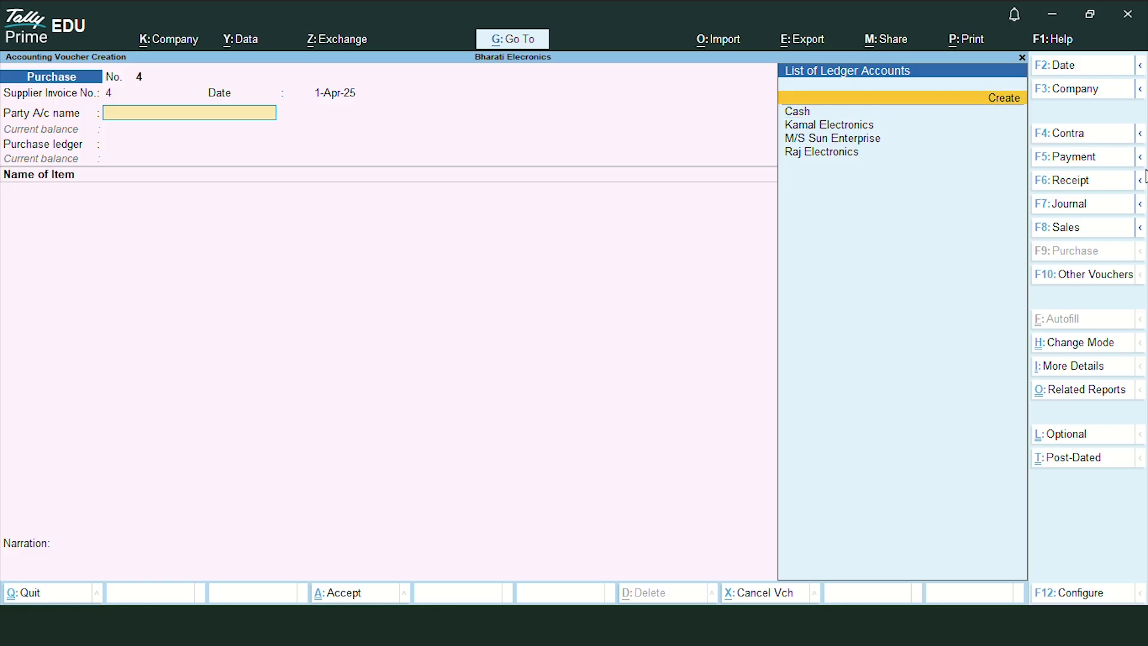
key("Return")
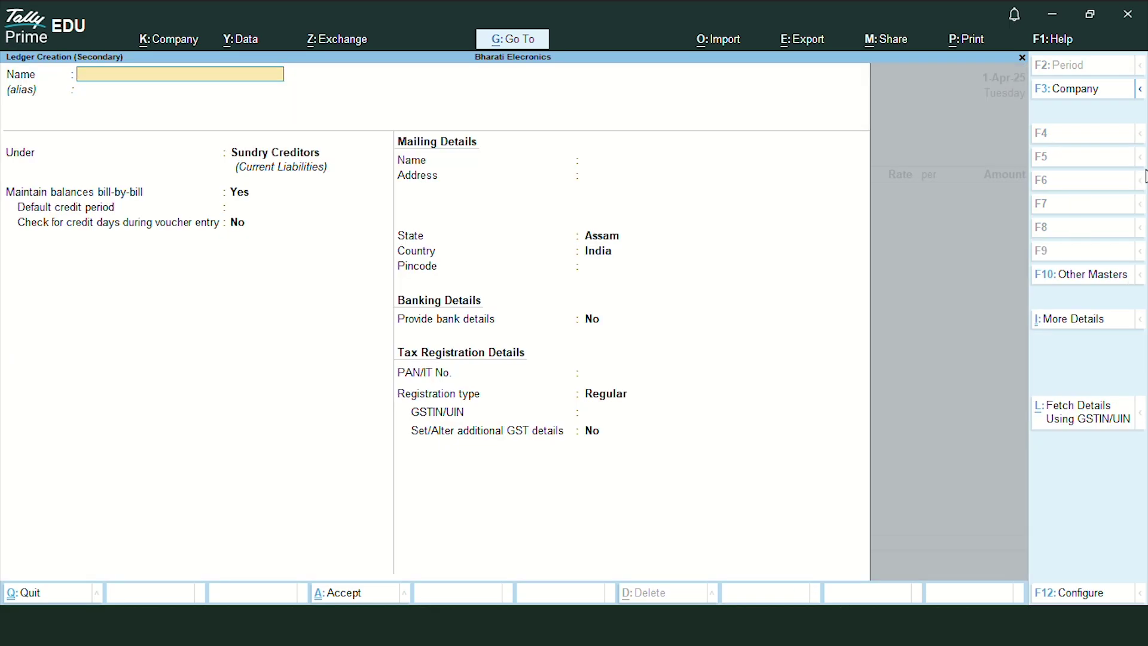
key("alt+Tab")
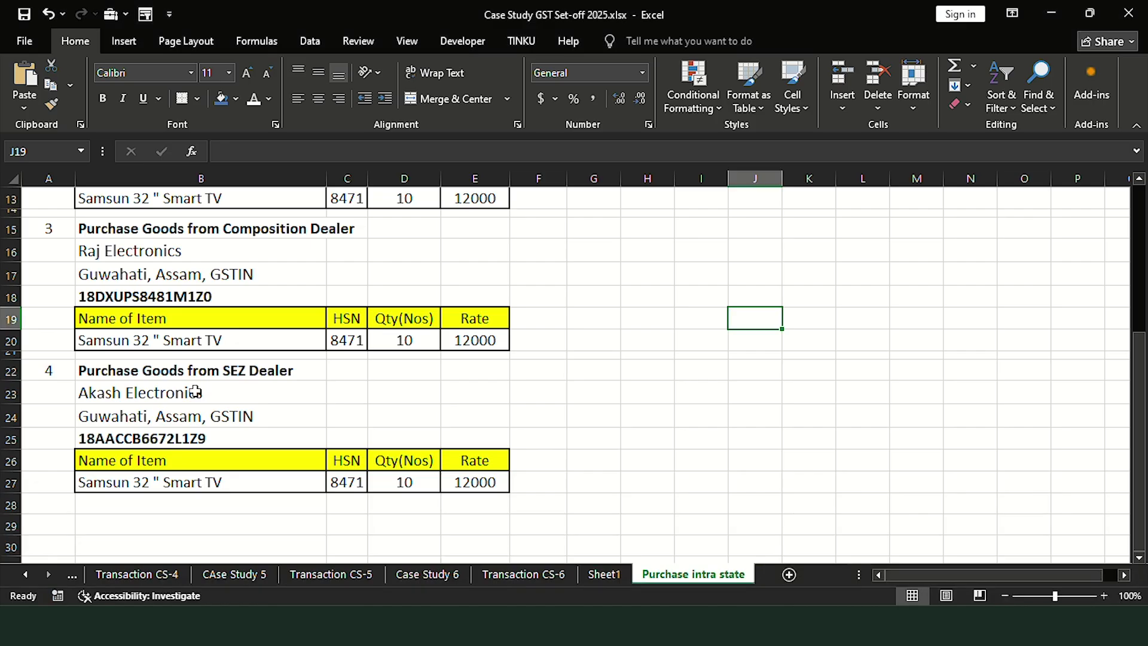
left_click(131, 391)
key("ctrl+c")
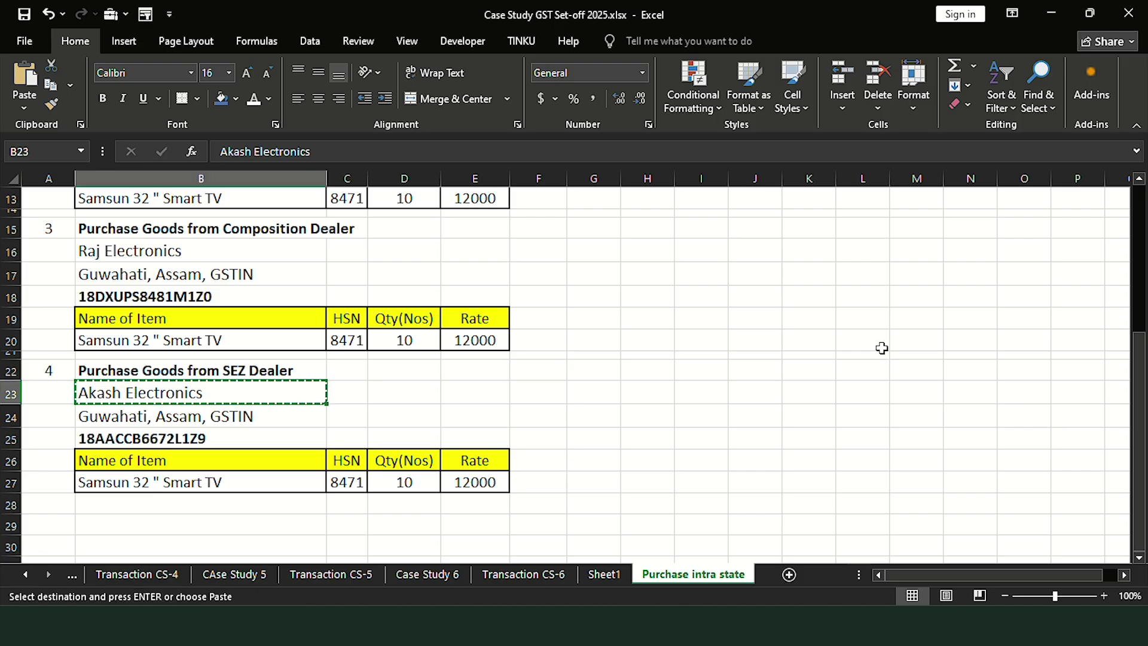
key("alt+Tab")
key("ctrl+alt+v")
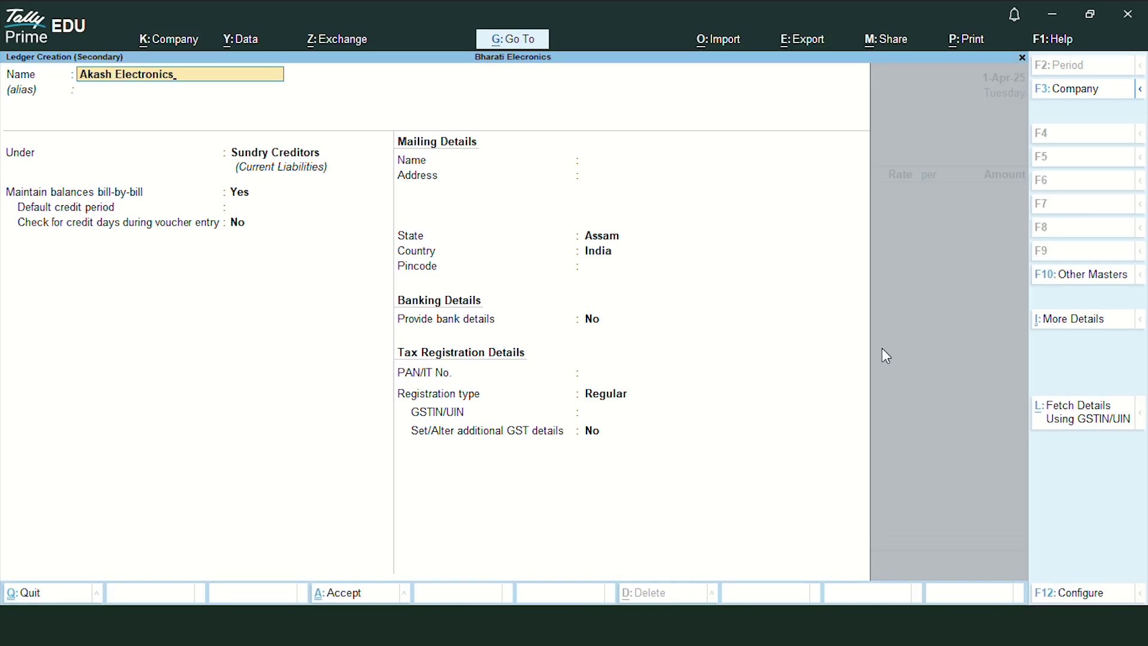
Keep the ledger under Sundry Creditors with bill-by-bill balances, and enter Guwahati, Assam, India as the mailing details without a pincode.
key("Return")
key("Return")
key("Return")
key("Return")
key("Return")
key("Return")
key("Return")
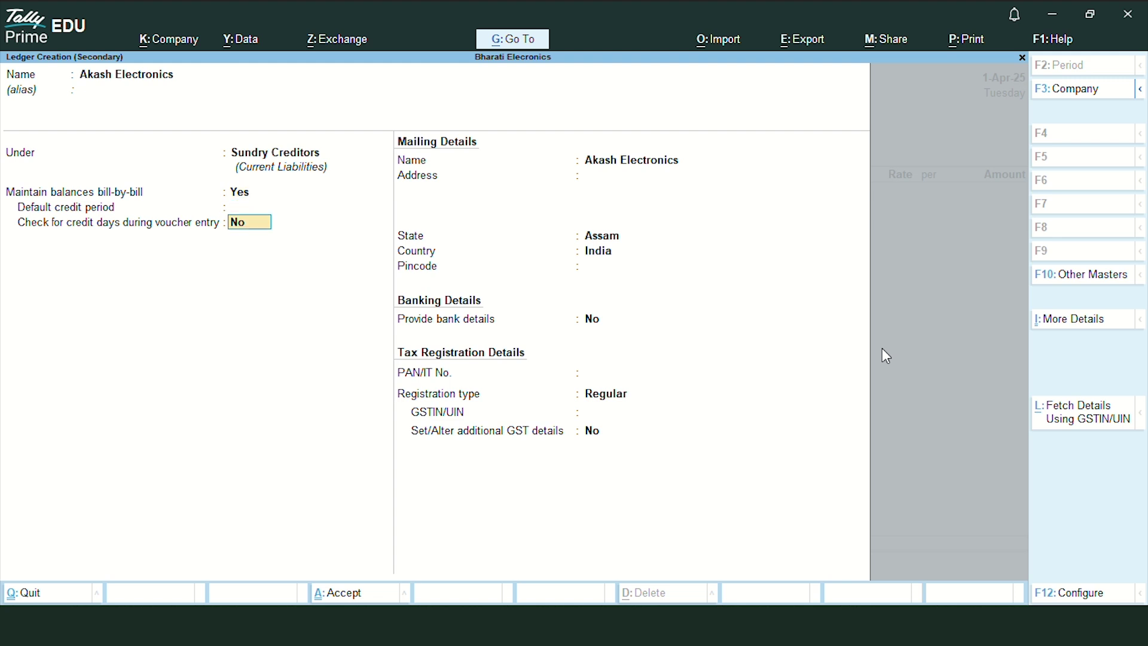
type("Guwahati")
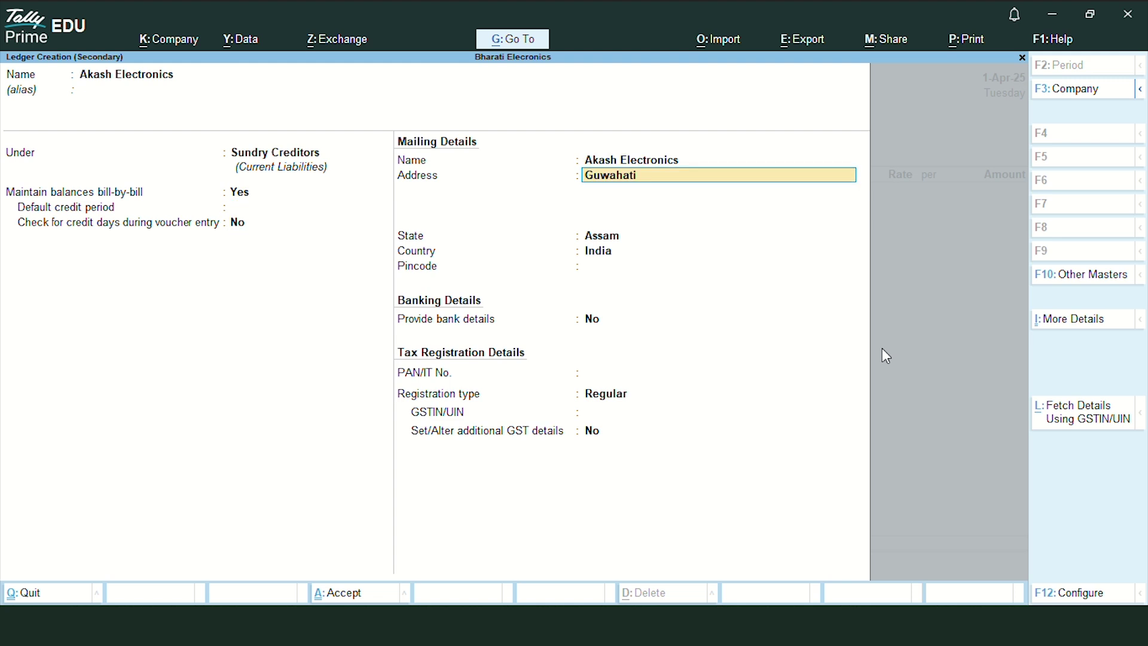
key("Return")
key("Return")
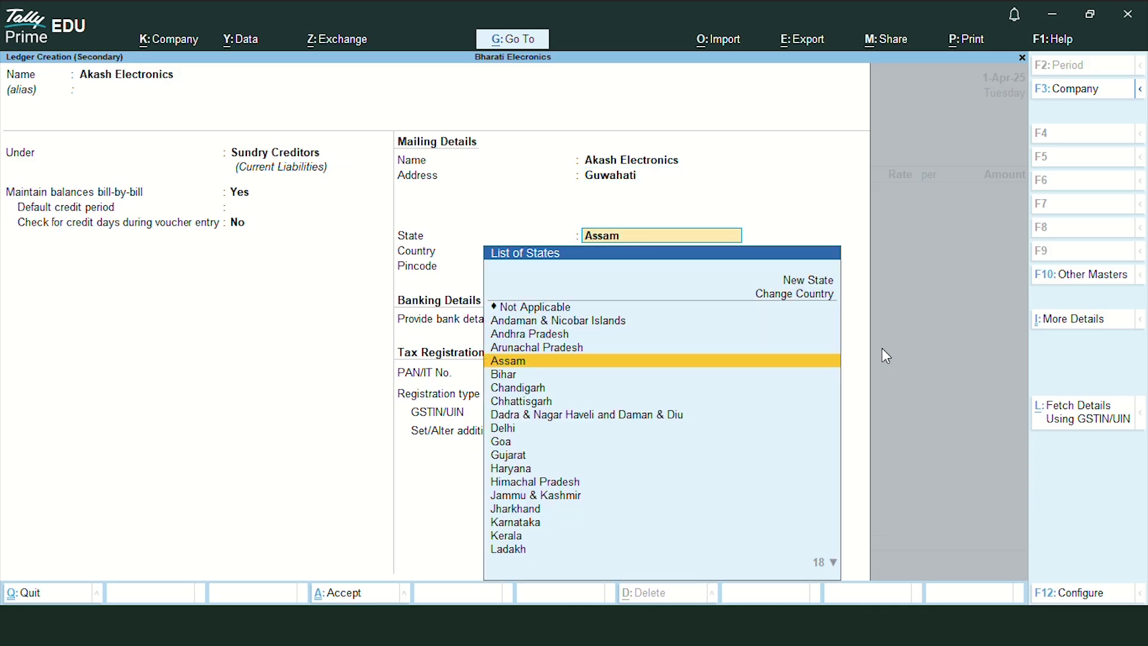
key("Return")
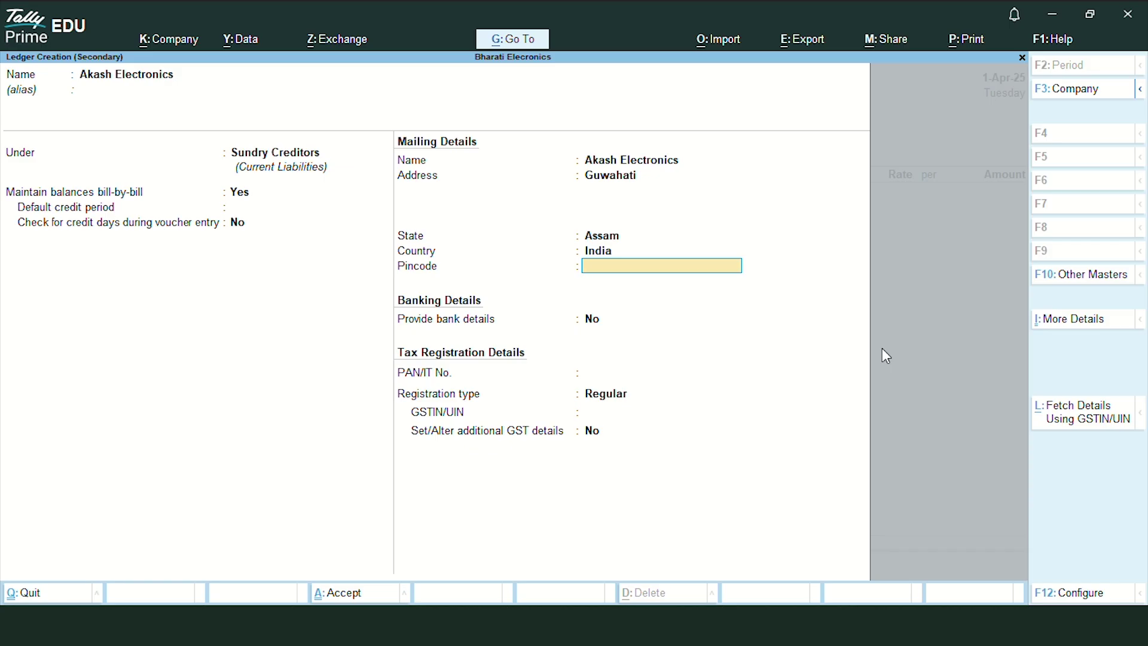
key("Return")
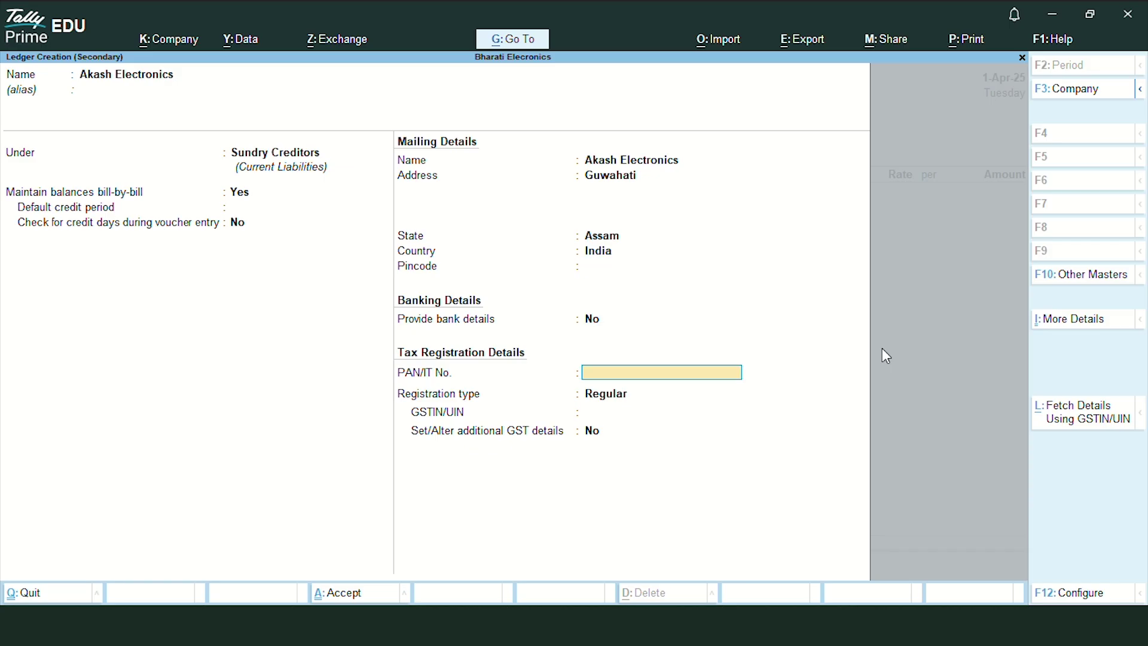
Leave the PAN blank, and choose Regular - SEZ from the expanded GST registration types.
key("Return")
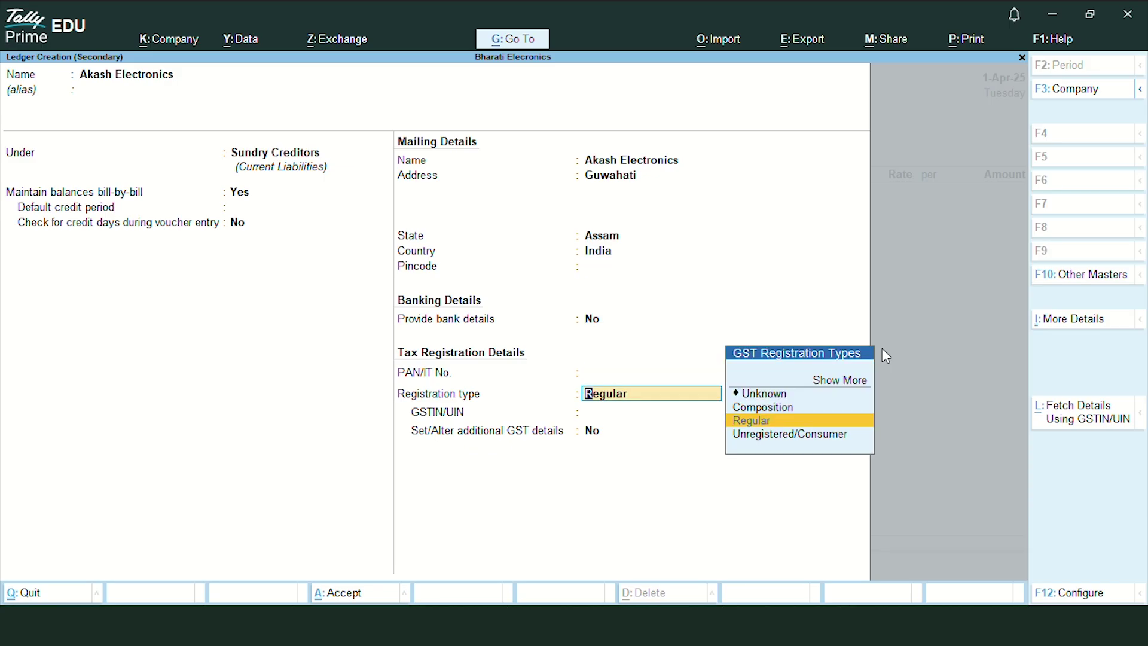
key("Up")
key("Up")
key("Up")
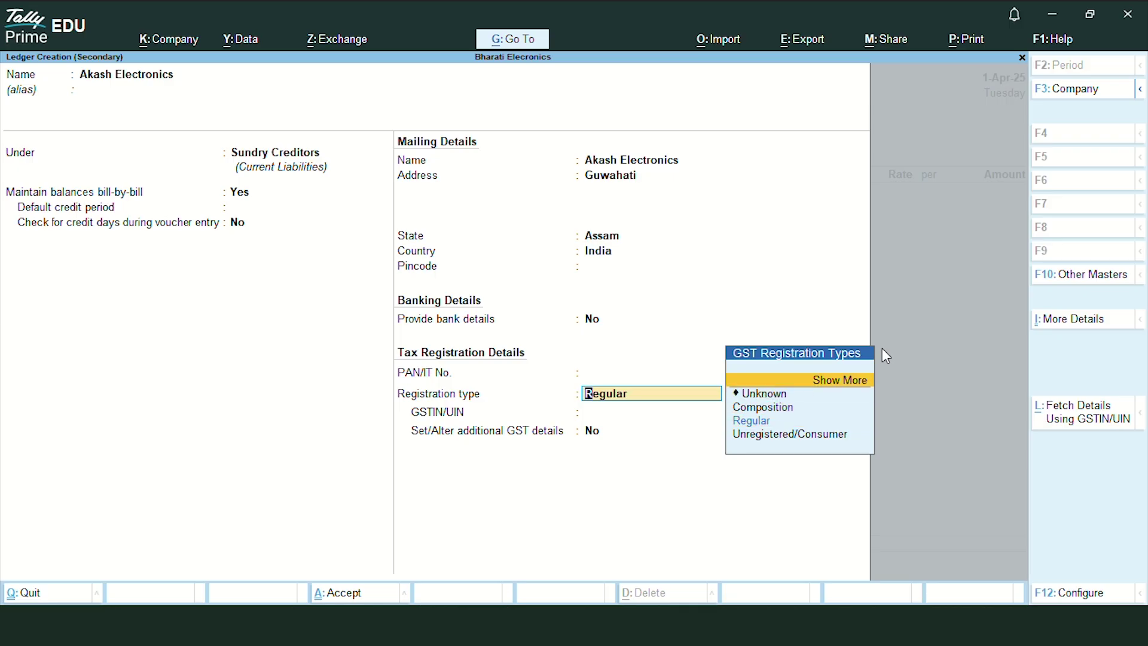
key("Return")
key("Down")
key("Down")
key("Down")
key("Down")
key("Down")
key("Down")
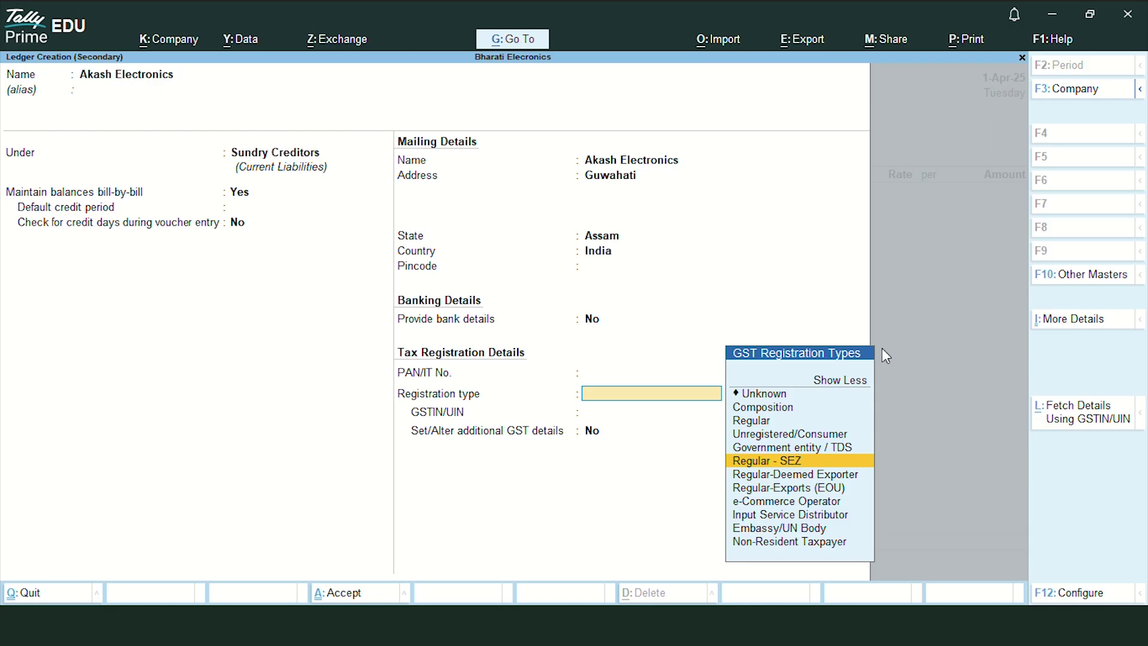
key("Return")
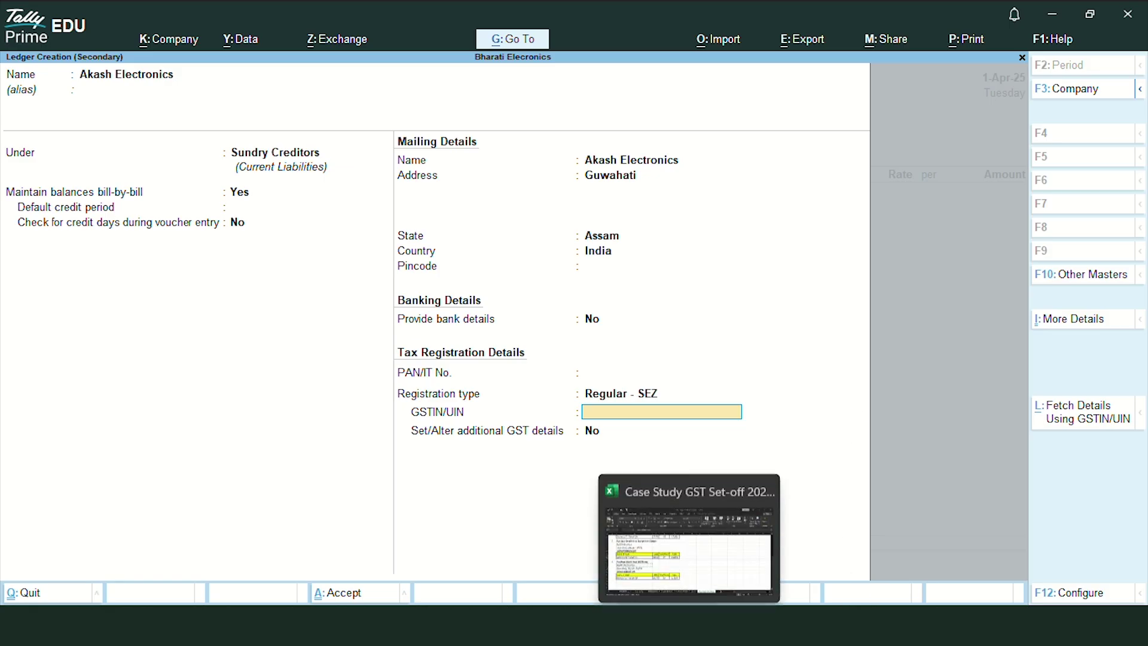
Copy the SEZ dealer's GSTIN from the Excel sheet into the TallyPrime ledger's GSTIN/UIN field, and save the ledger.
left_click(696, 547)
key("Down")
key("Down")
key("ctrl+c")
key("alt+Tab")
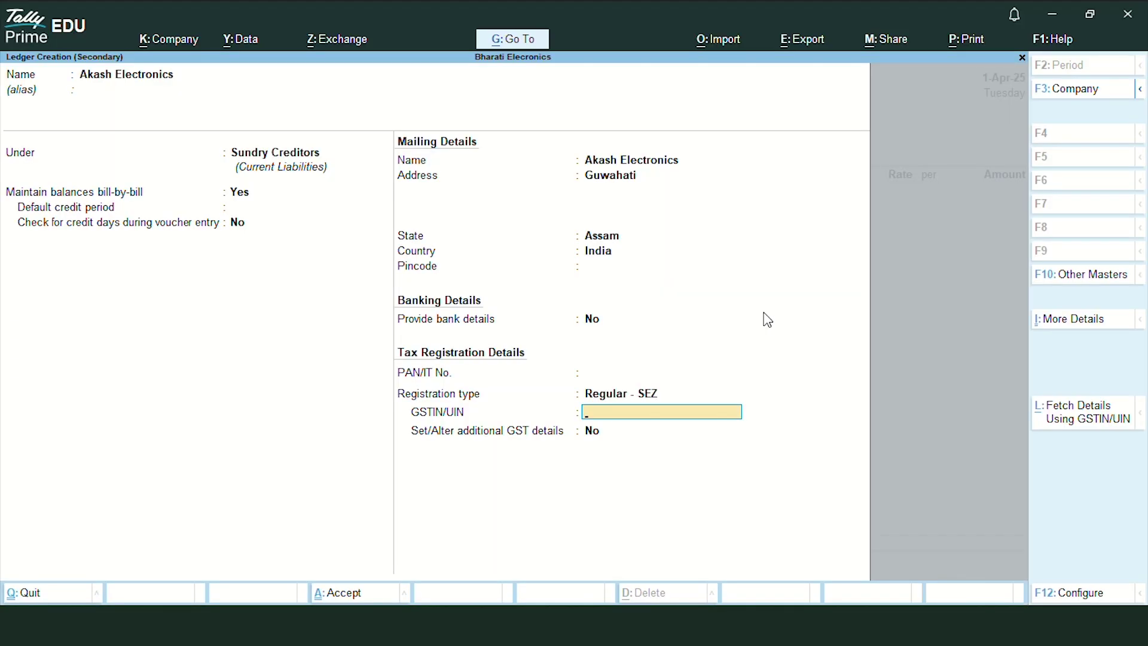
key("ctrl+alt+v")
key("Return")
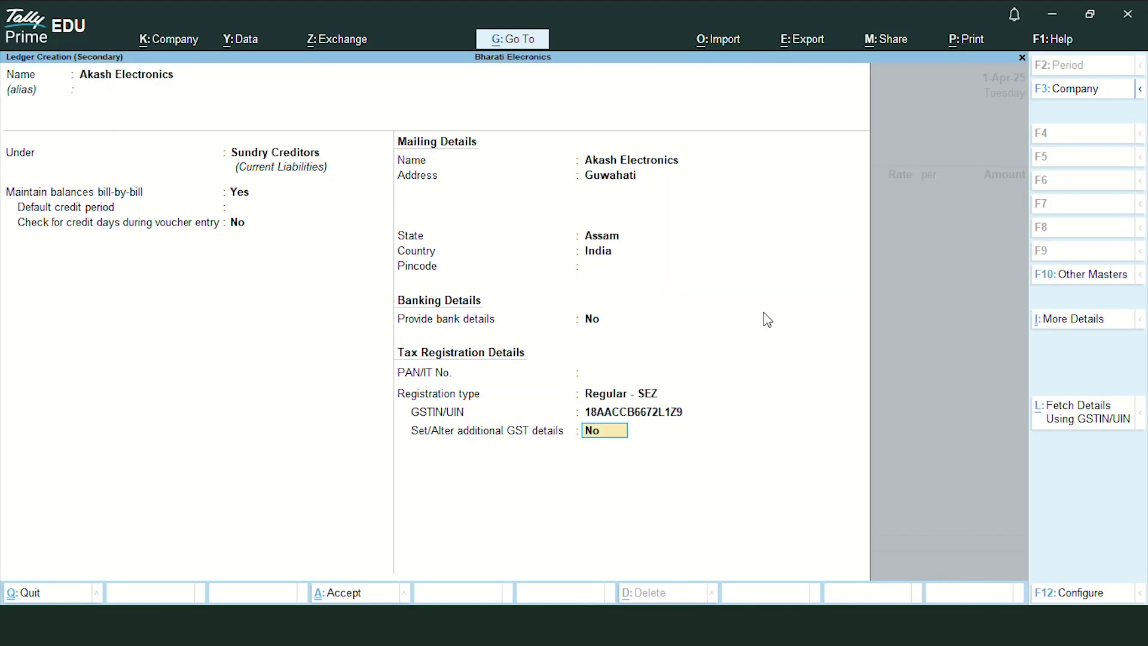
key("Return")
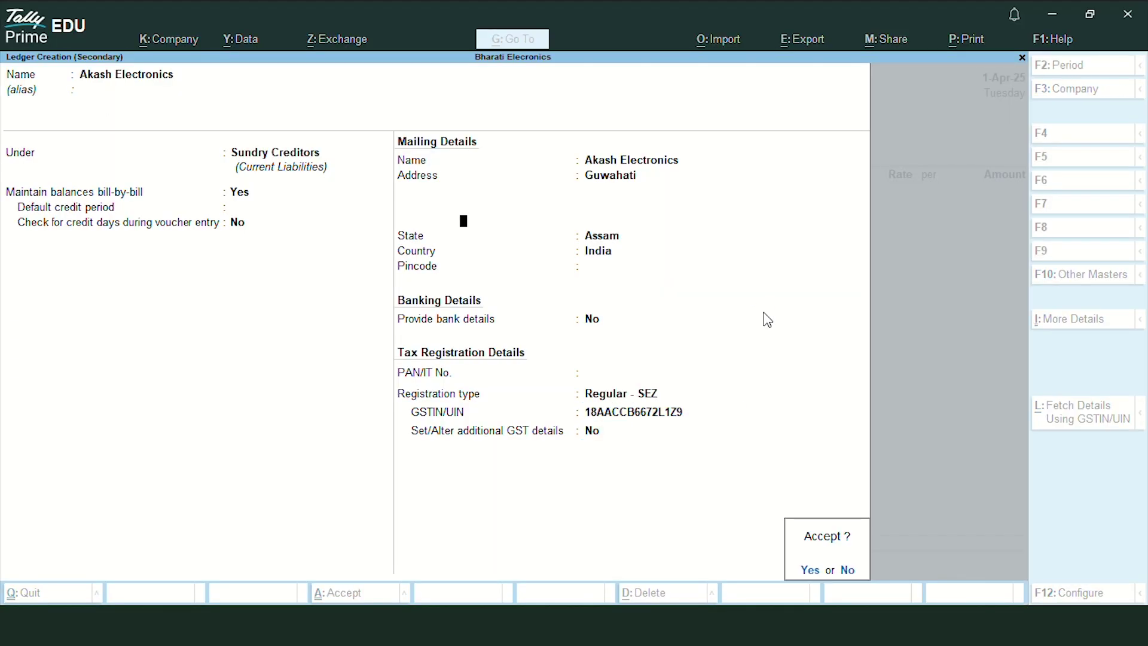
key("Return")
Accept the default supplementary and party details for Akash Electronics, and select Purchase A/c as the purchase ledger.
key("Return")
key("Return")
key("Return")
key("Return")
key("Return")
key("Return")
key("Return")
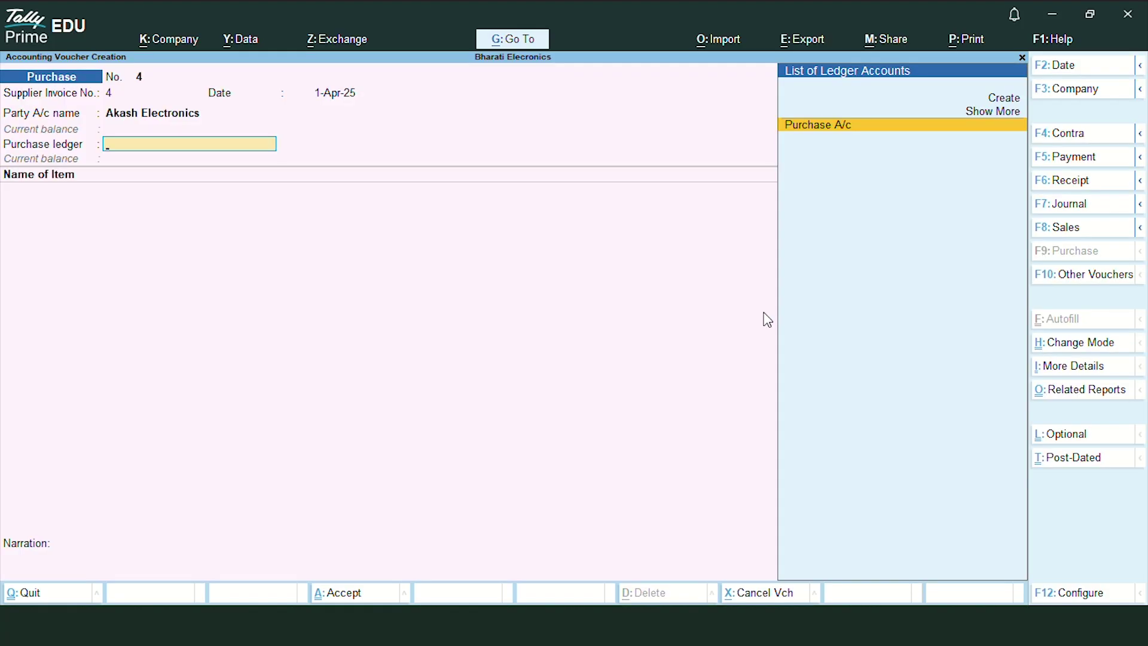
key("Return")
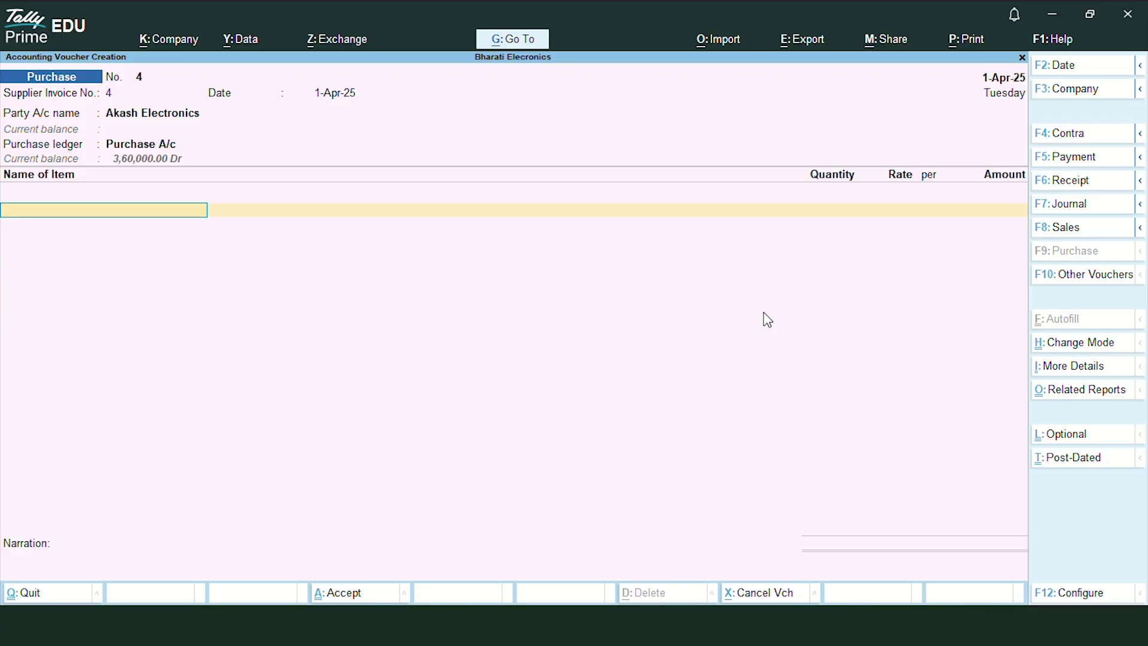
Add 10 Nos of Samsun 32 " Smart TV at 12,000 per Nos to the voucher, and end the item list.
key("Down")
key("Return")
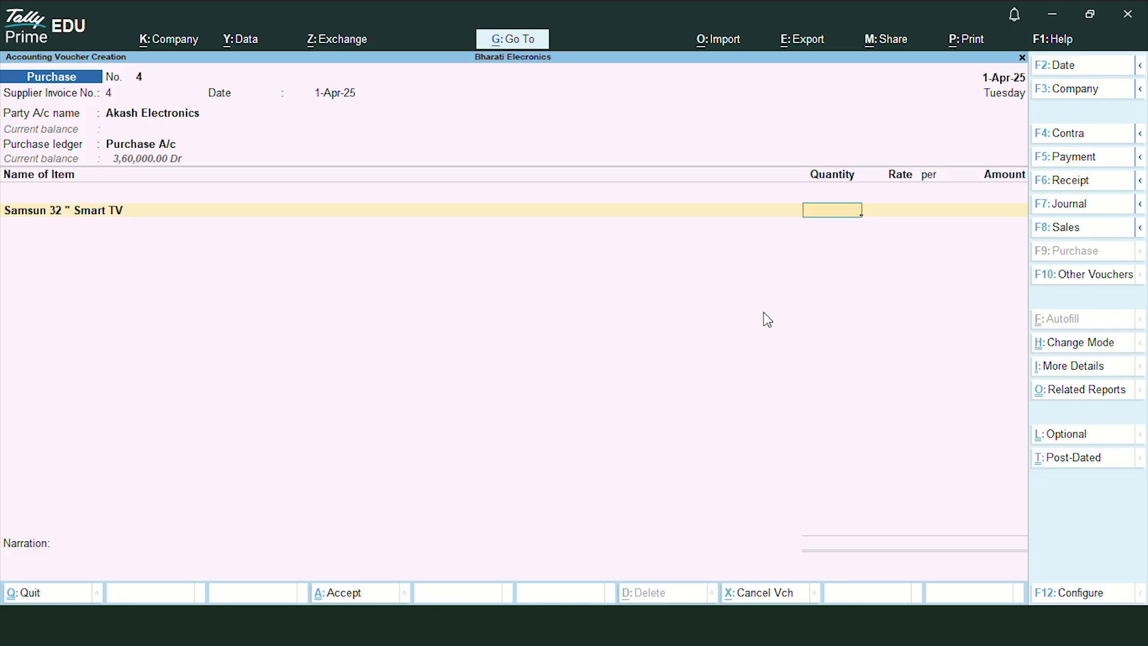
type("10")
key("Return")
key("Return")
key("Return")
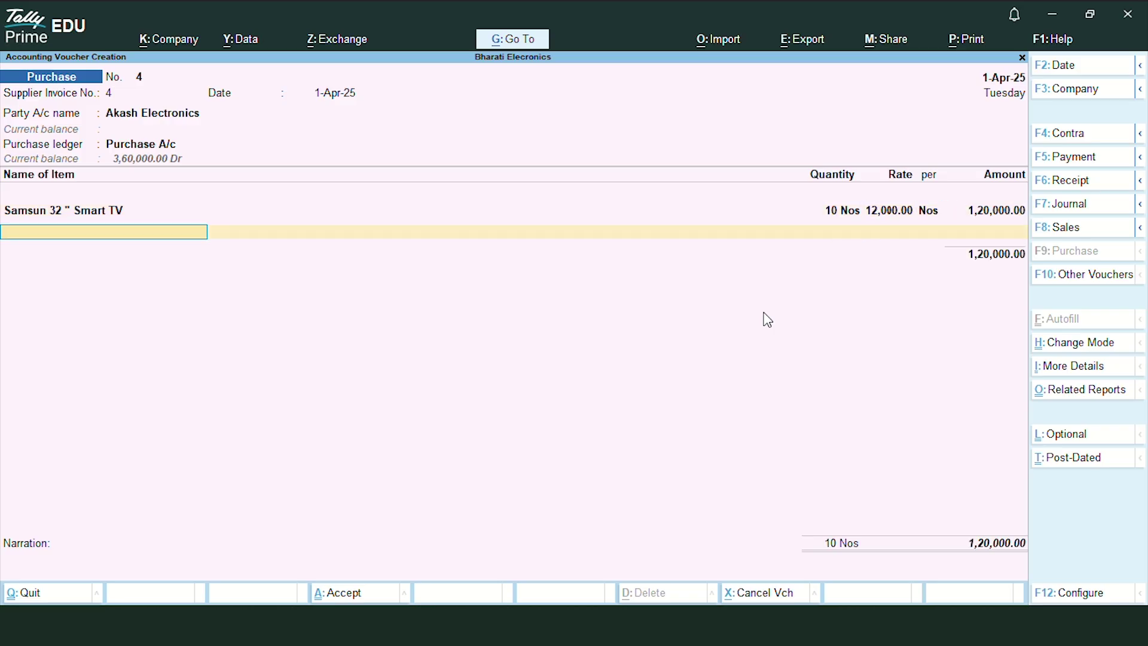
key("Return")
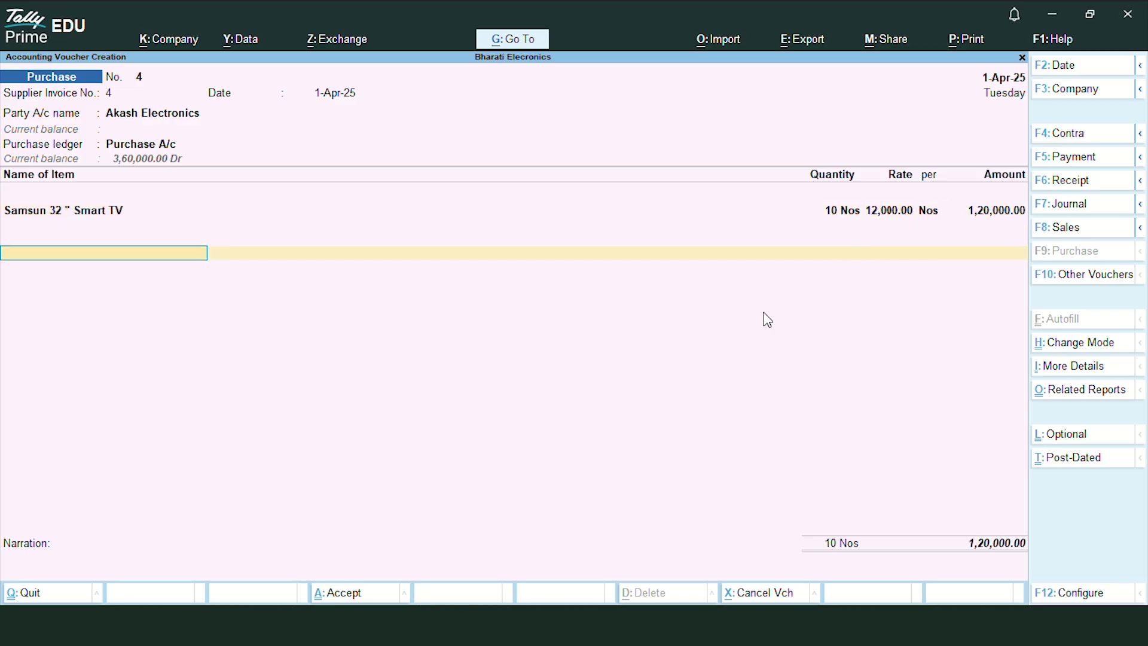
Examine the detailed GST tax analysis of the SEZ purchase, then return to the voucher.
key("ctrl+o")
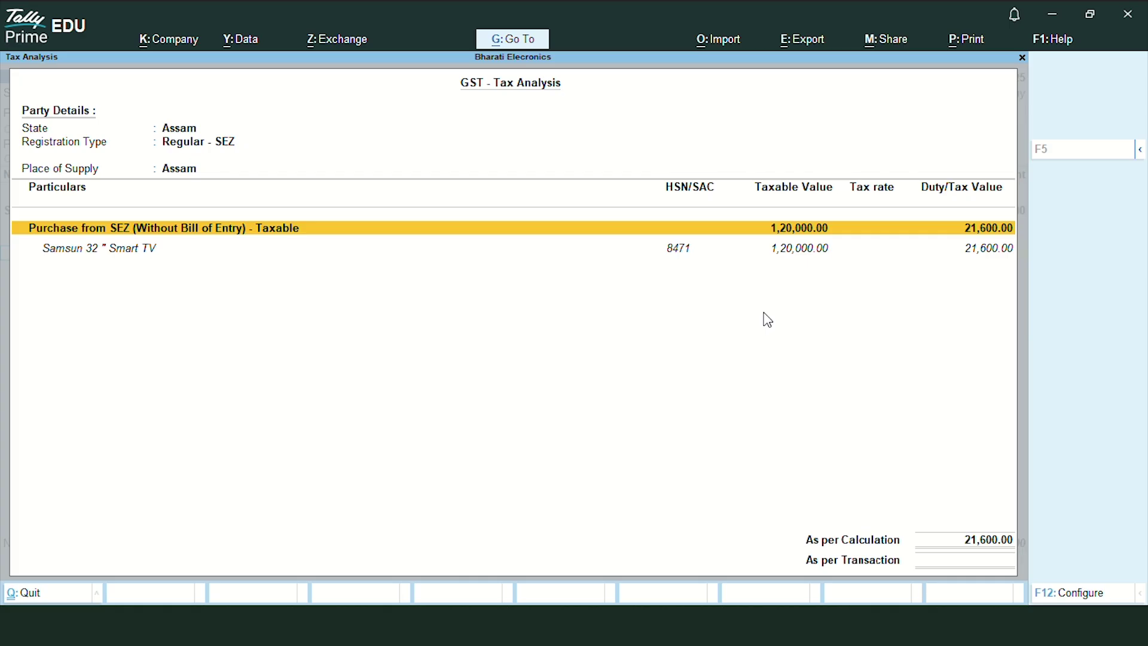
key("alt+F5")
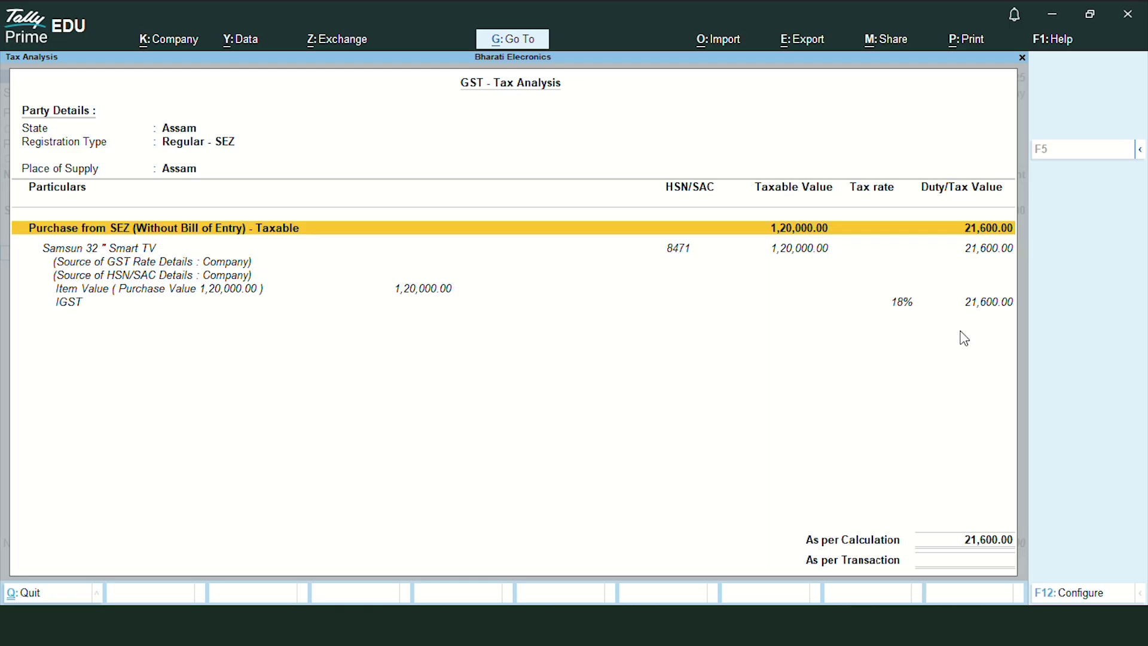
key("Escape")
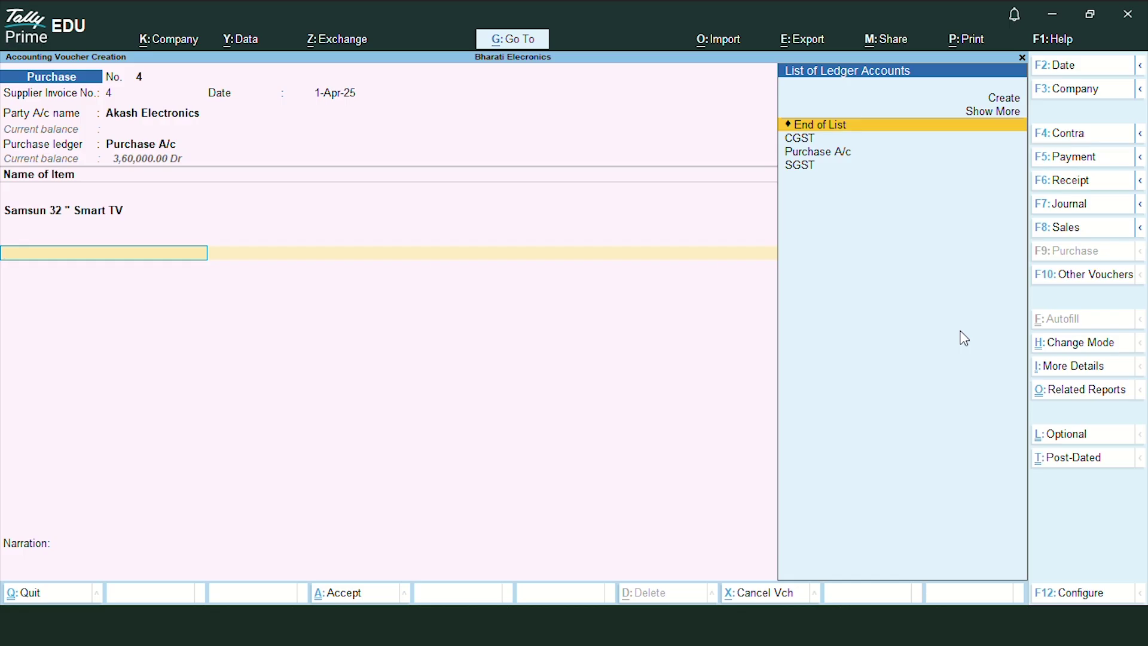
Create a new ledger named IGST under the Duties & Taxes group from within the voucher.
key("Up")
key("Up")
key("Return")
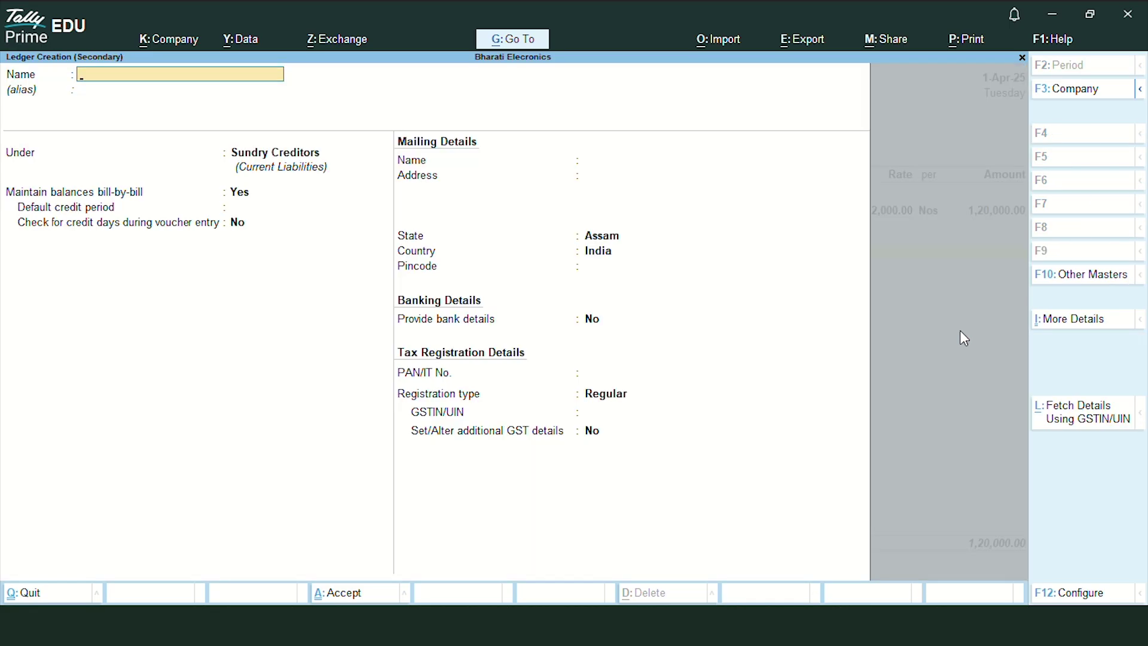
key("Caps_Lock")
type("IGST")
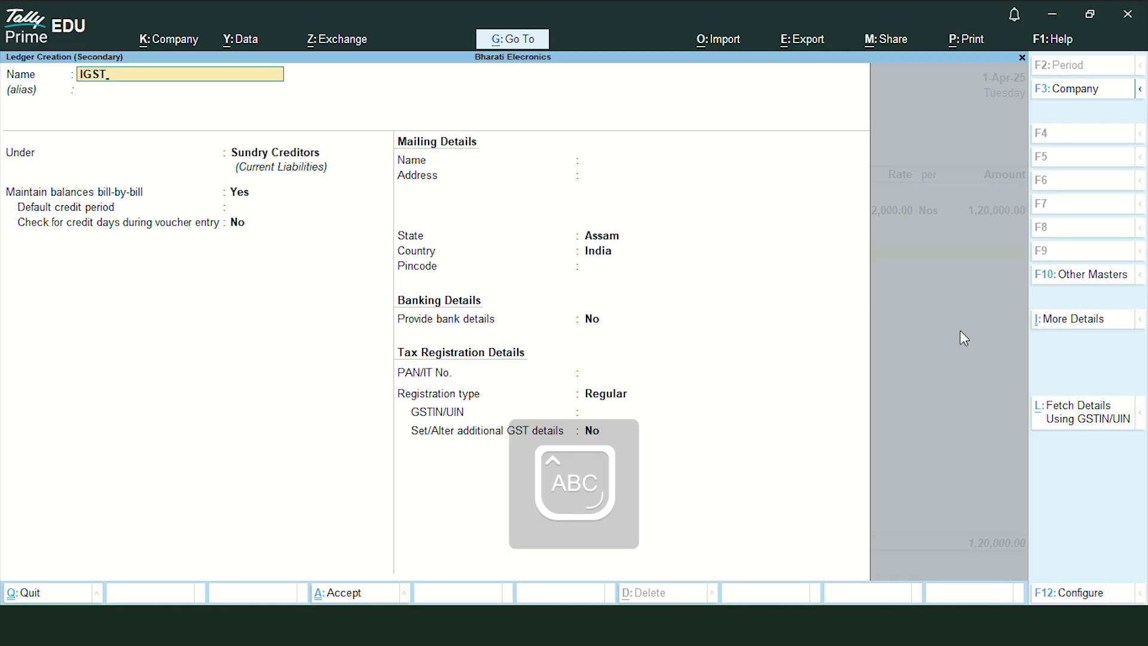
key("Return")
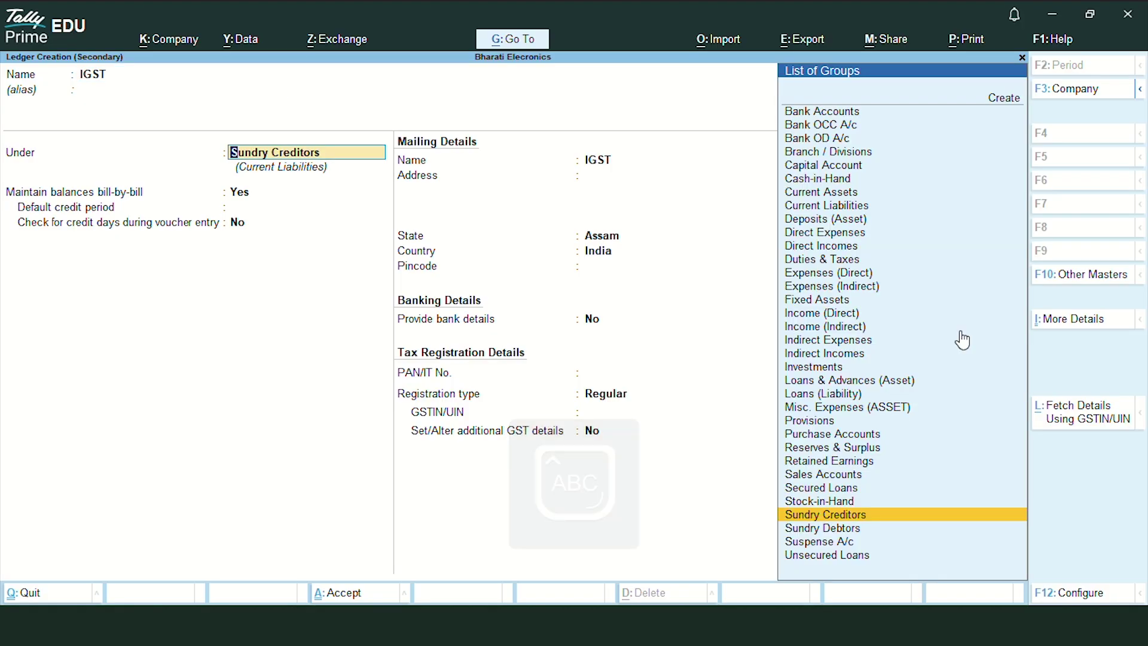
type("DU")
key("Return")
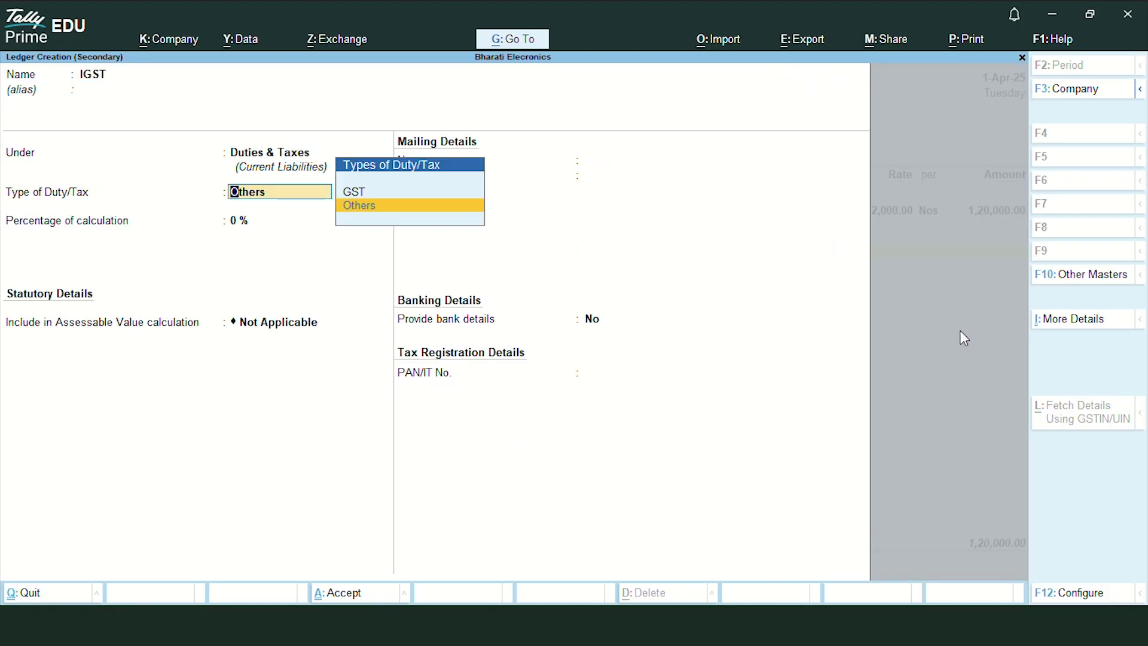
Set the ledger's duty type to GST and tax type to IGST, keep 0 % calculation, and save it into the voucher.
key("Up")
key("Return")
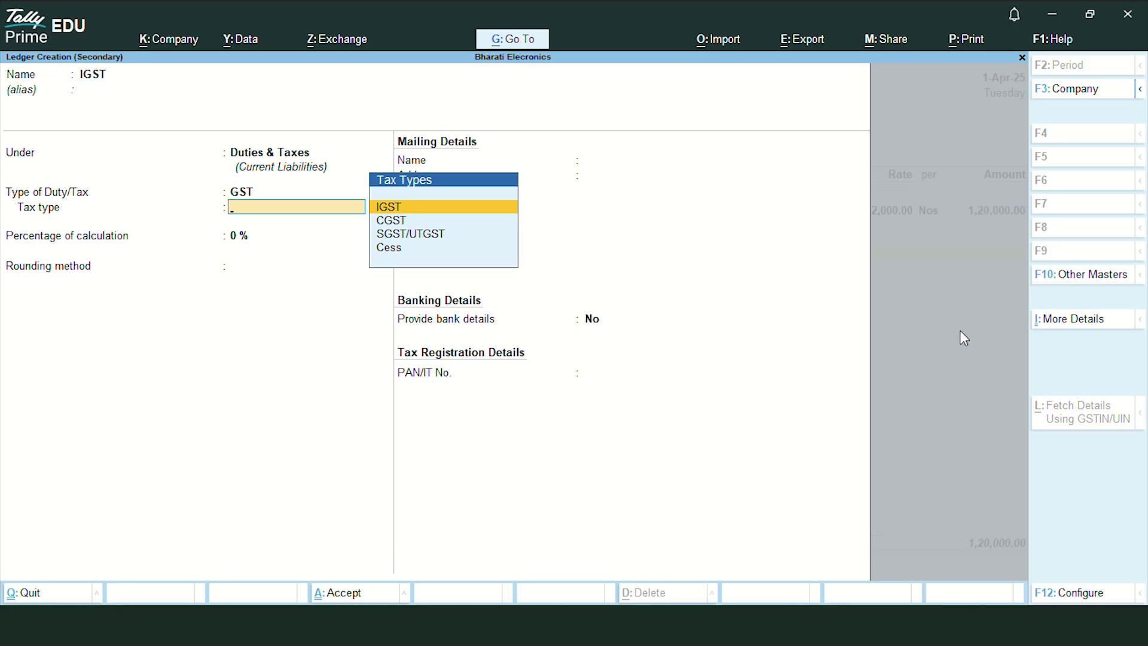
key("Return")
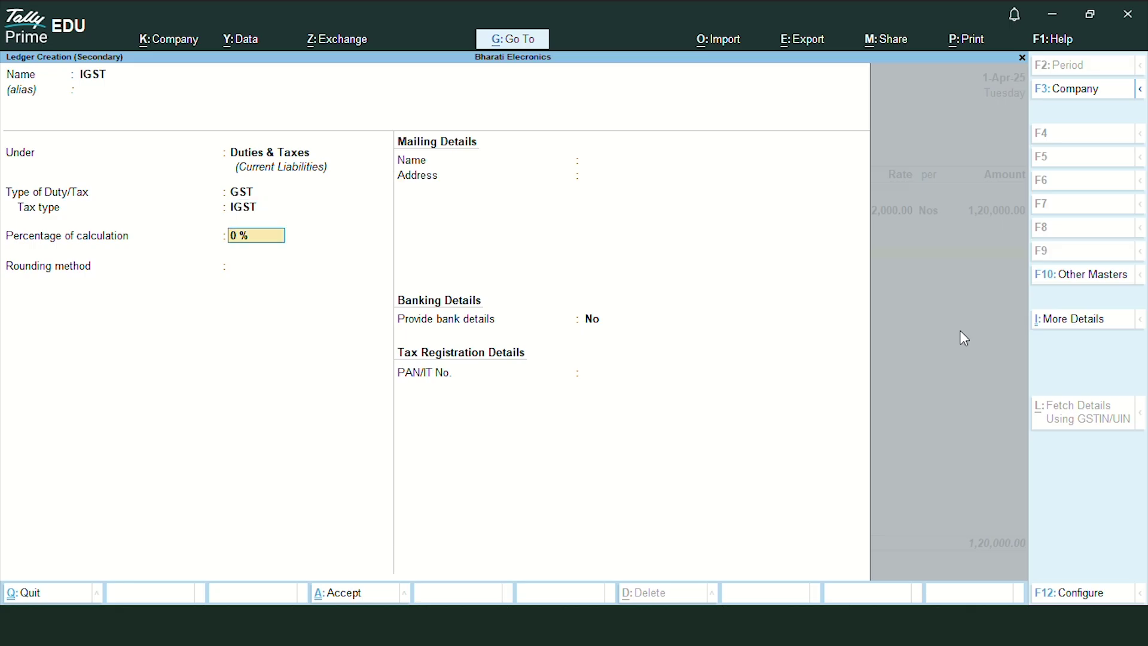
key("Return")
key("Return")
key("ctrl+a")
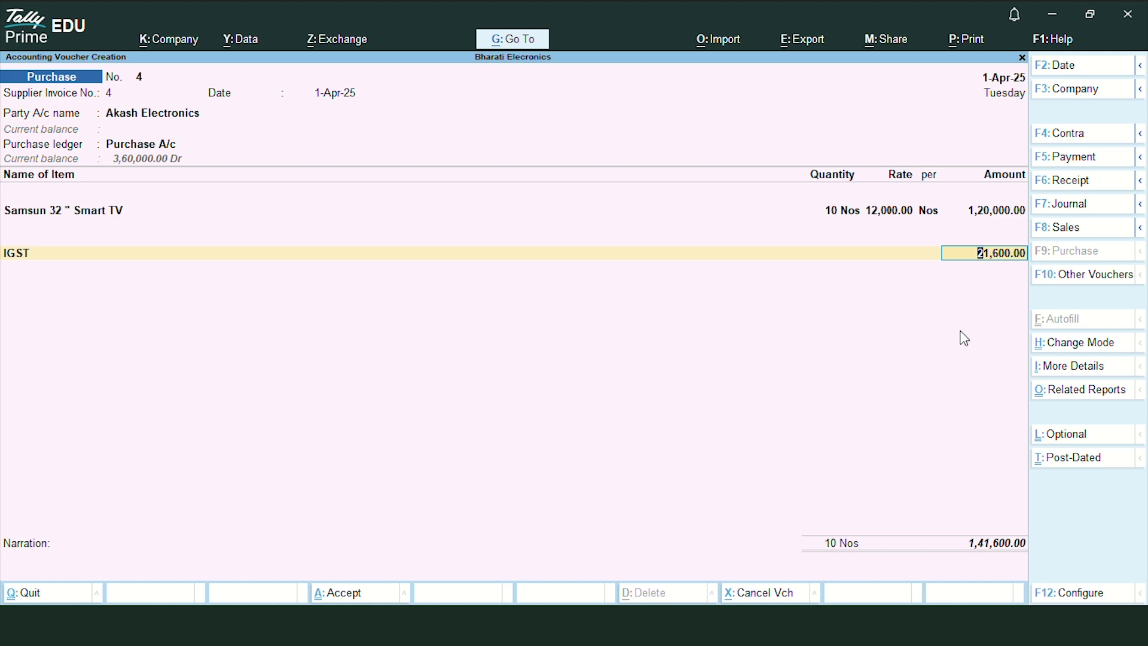
Book the Akash Electronics bill as New Ref 4 with 30 credit days, leave the narration blank, and save the purchase voucher.
key("Return")
key("Return")
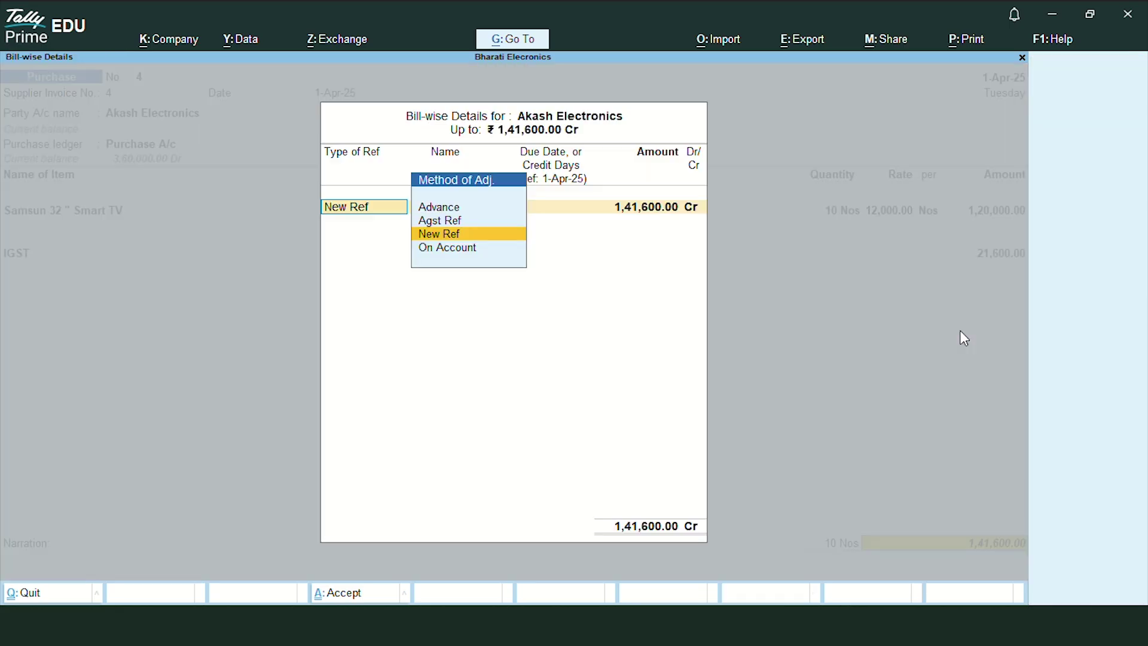
key("Return")
key("Return")
key("Return")
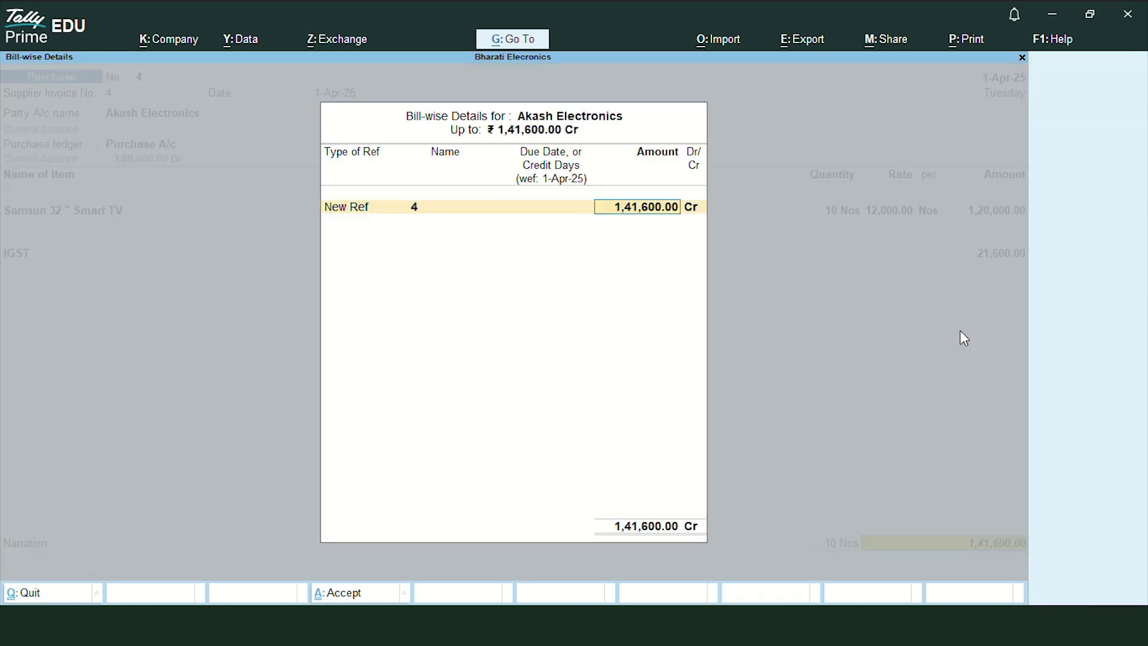
key("shift+Tab")
type("30")
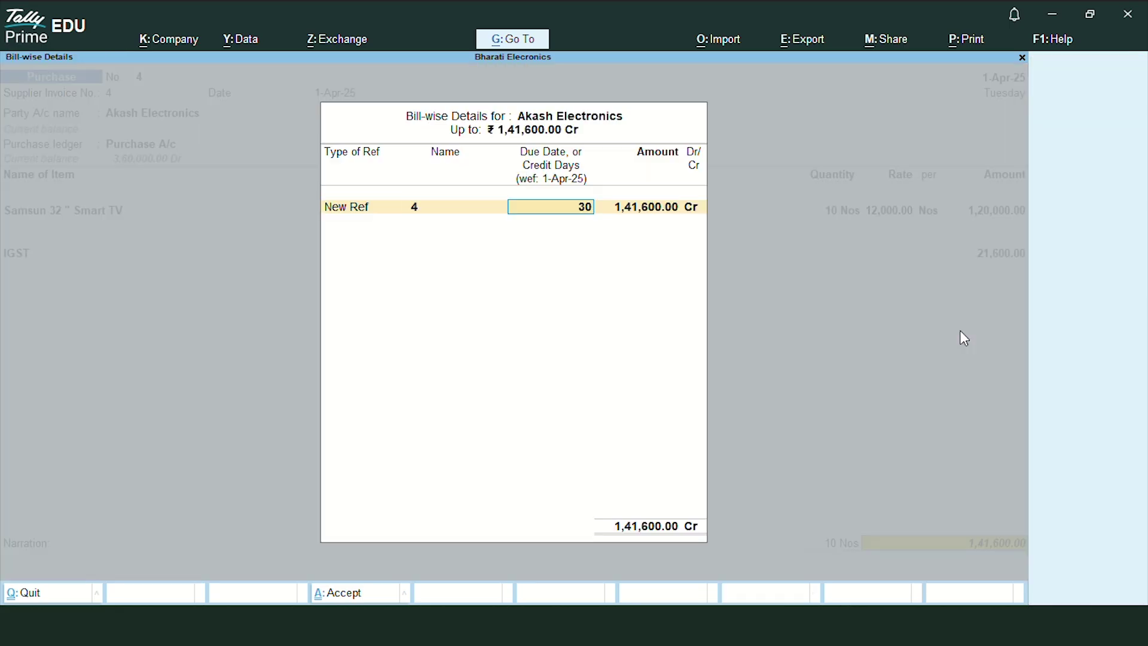
key("Return")
key("Return")
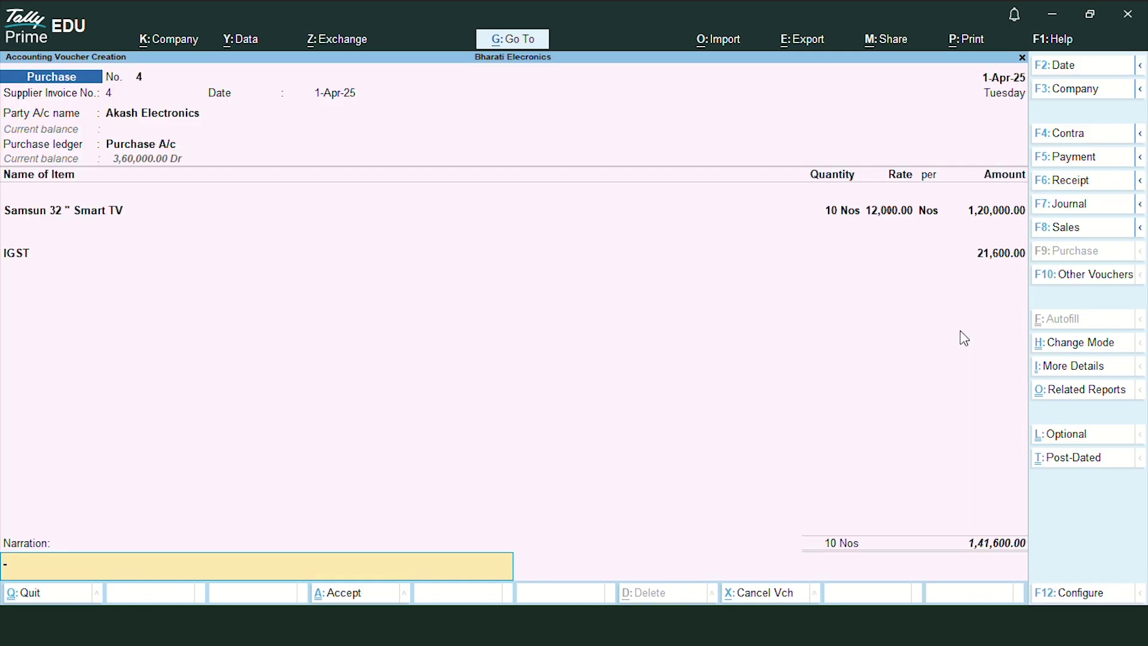
key("Return")
key("Return")
Start the next purchase voucher with supplier invoice number 5 dated 1-Apr-25.
key("alt+Tab")
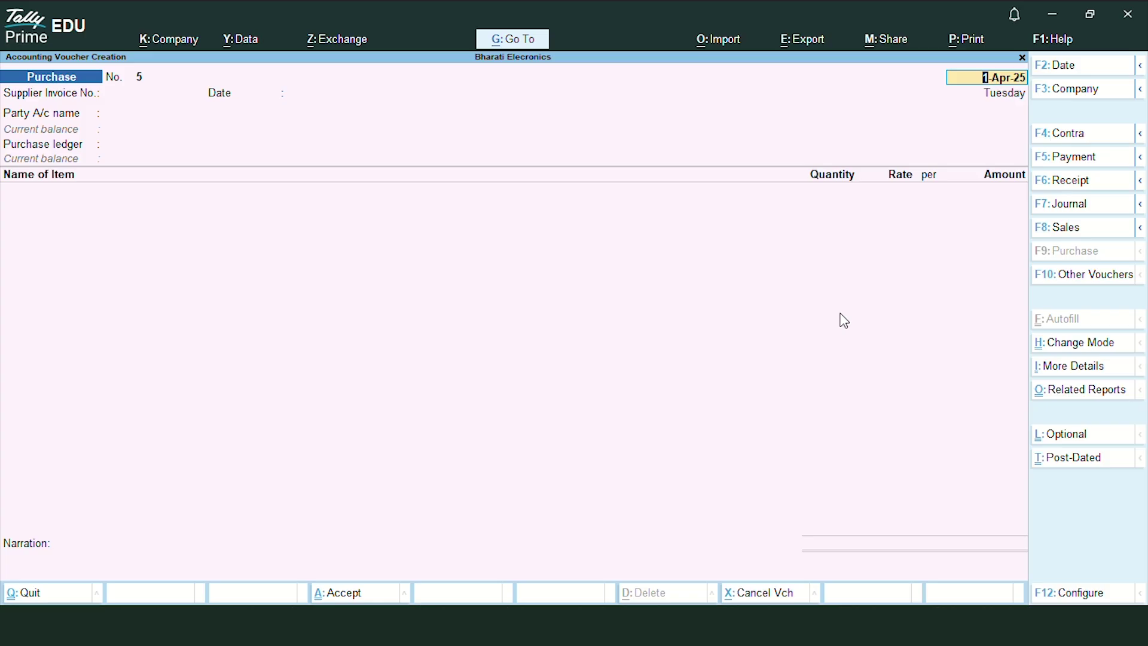
key("Return")
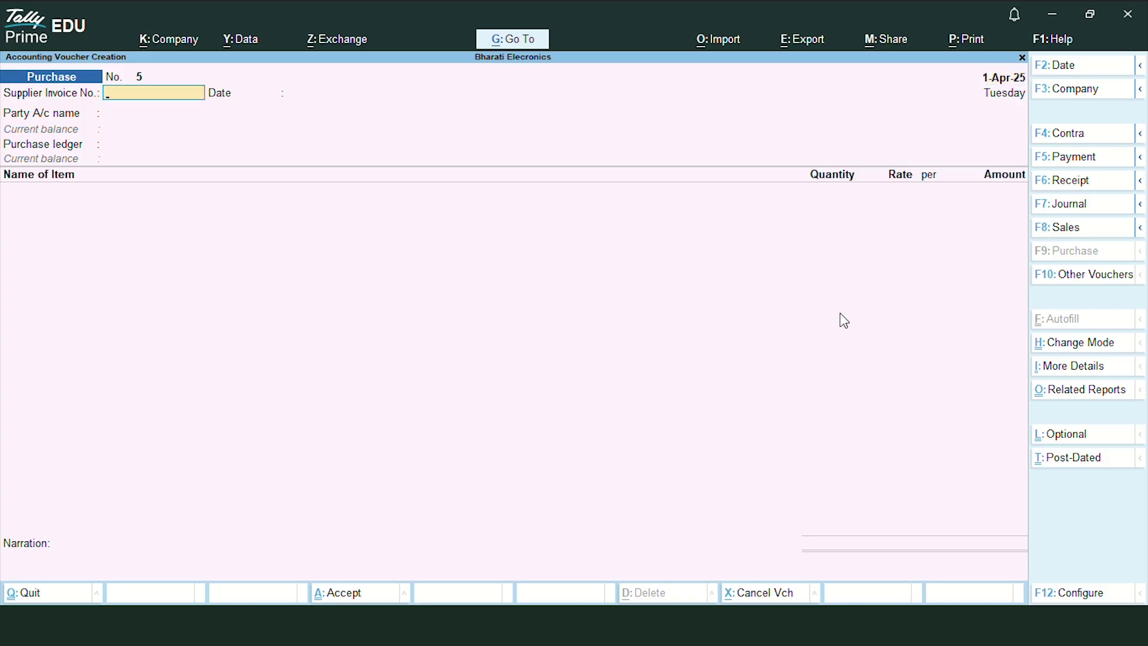
key("Return")
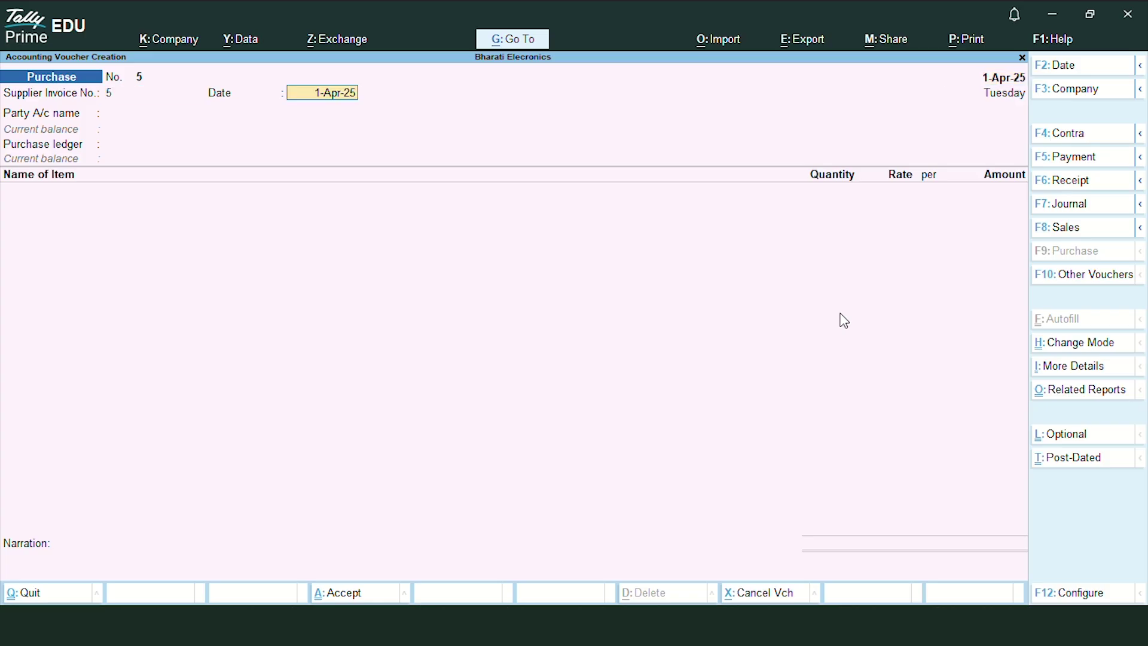
key("Return")
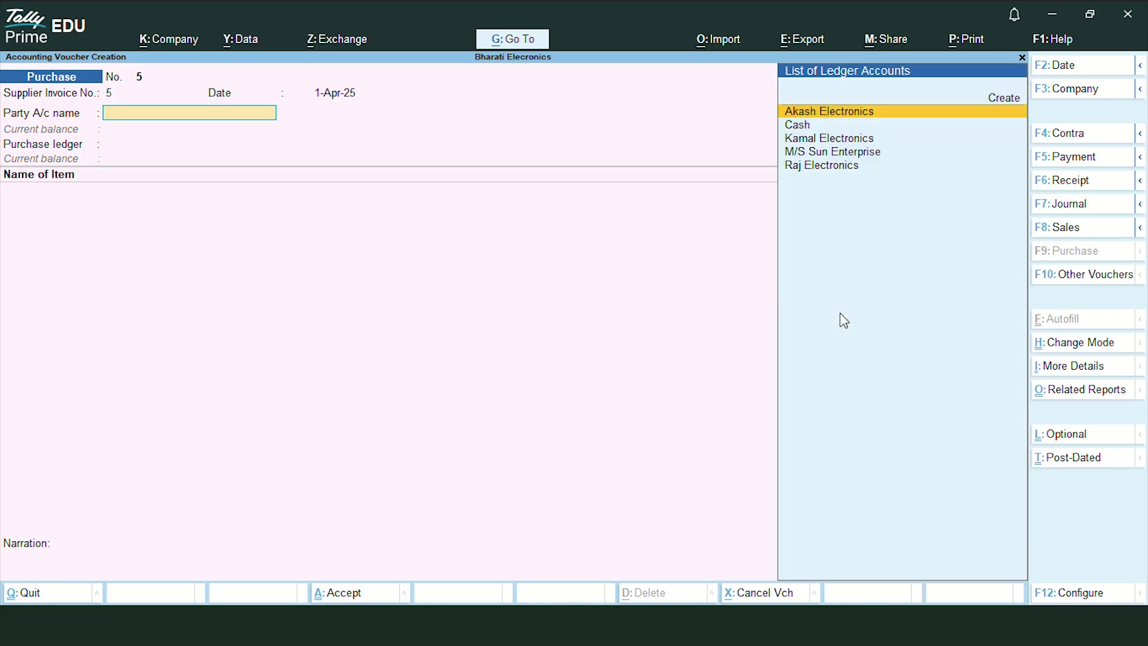
Choose Akash Electronics as the party, keep its Regular - SEZ party details, and select Purchase A/c as the purchase ledger.
key("Return")
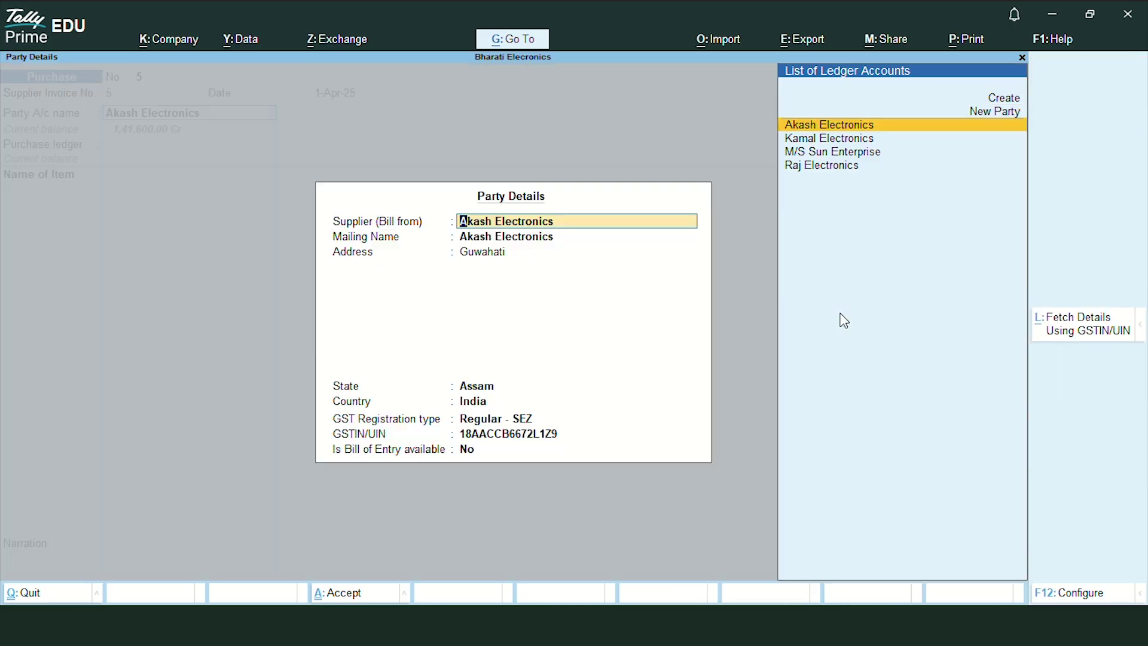
key("Return")
key("Return")
key("Return")
key("Return")
key("Return")
key("Return")
key("Return")
key("Return")
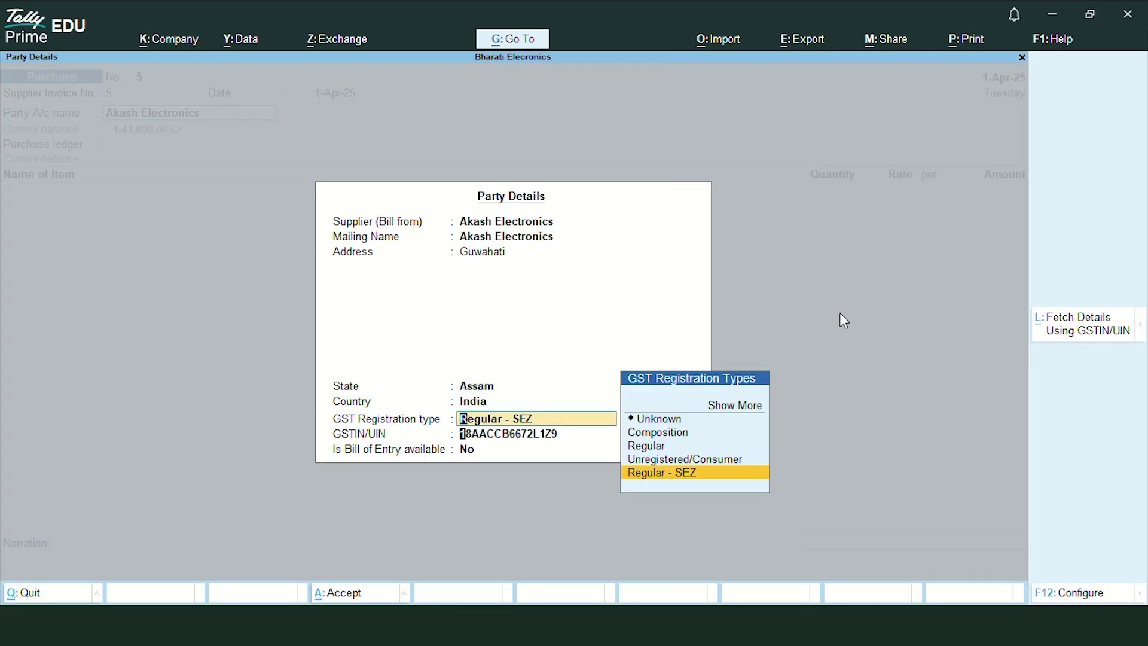
key("Return")
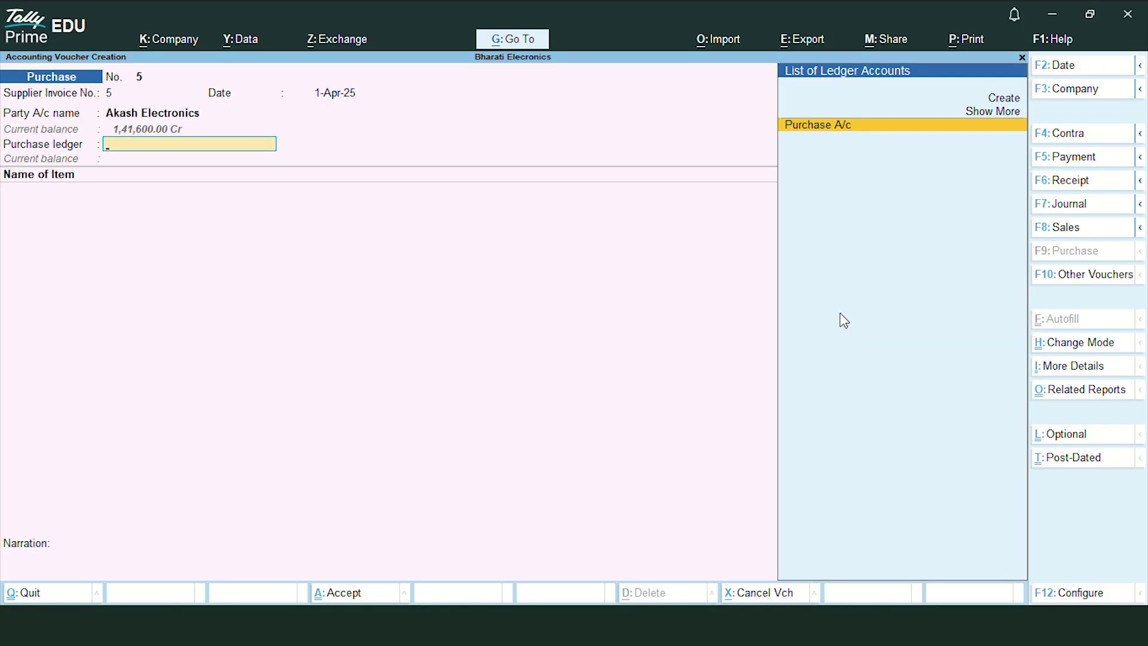
key("Return")
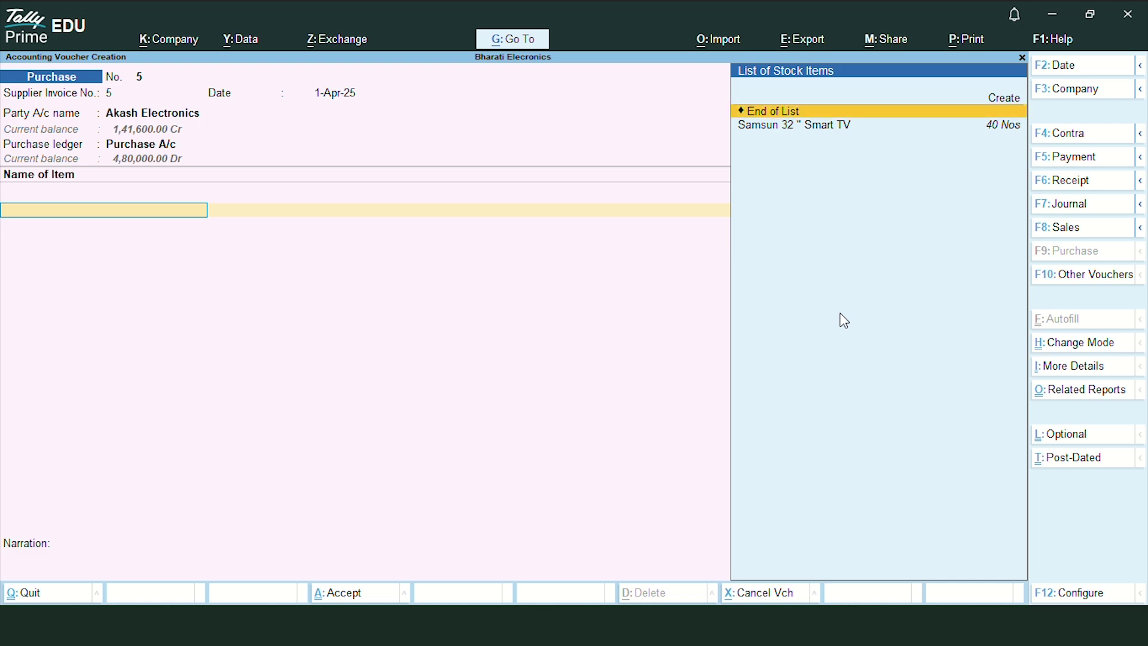
Create a new stock item from within the voucher, copying its name, Fresh fruits, from the Excel case study sheet.
key("Up")
key("Return")
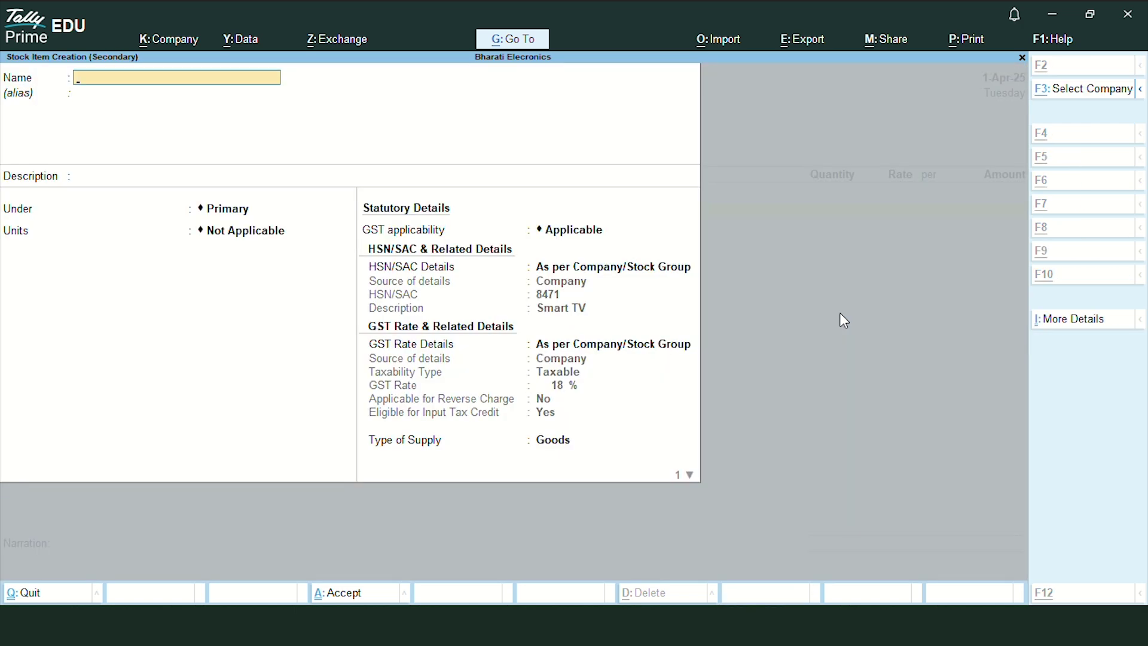
key("alt+Tab")
left_click(115, 514)
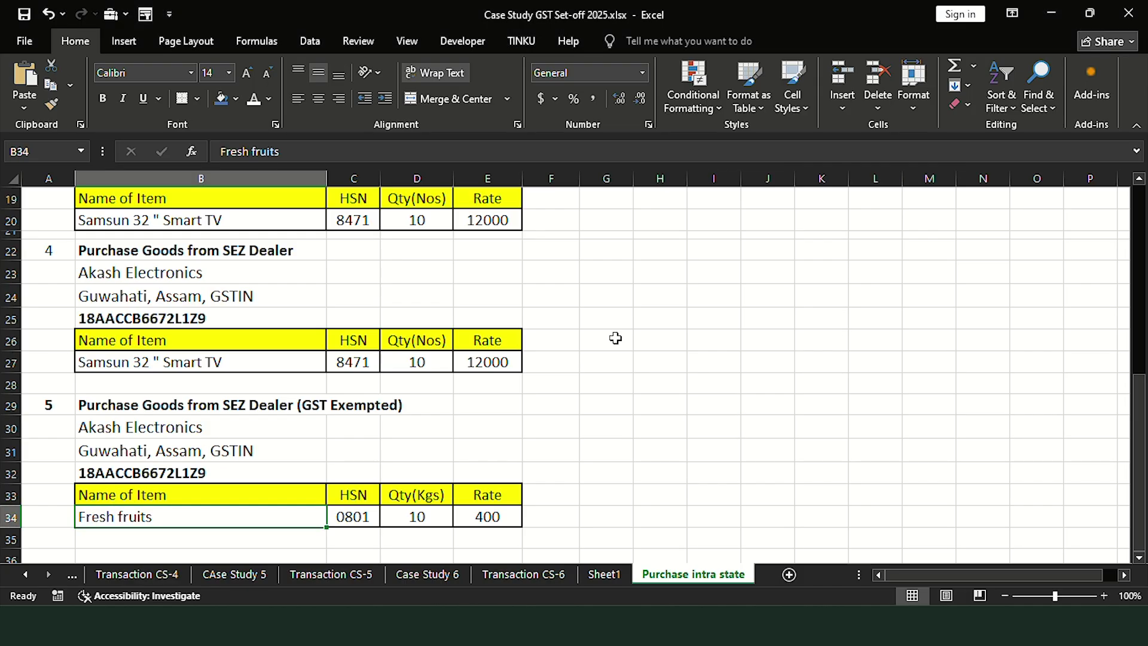
key("ctrl+c")
key("alt+Tab")
key("ctrl+alt+v")
key("Return")
key("Return")
key("Return")
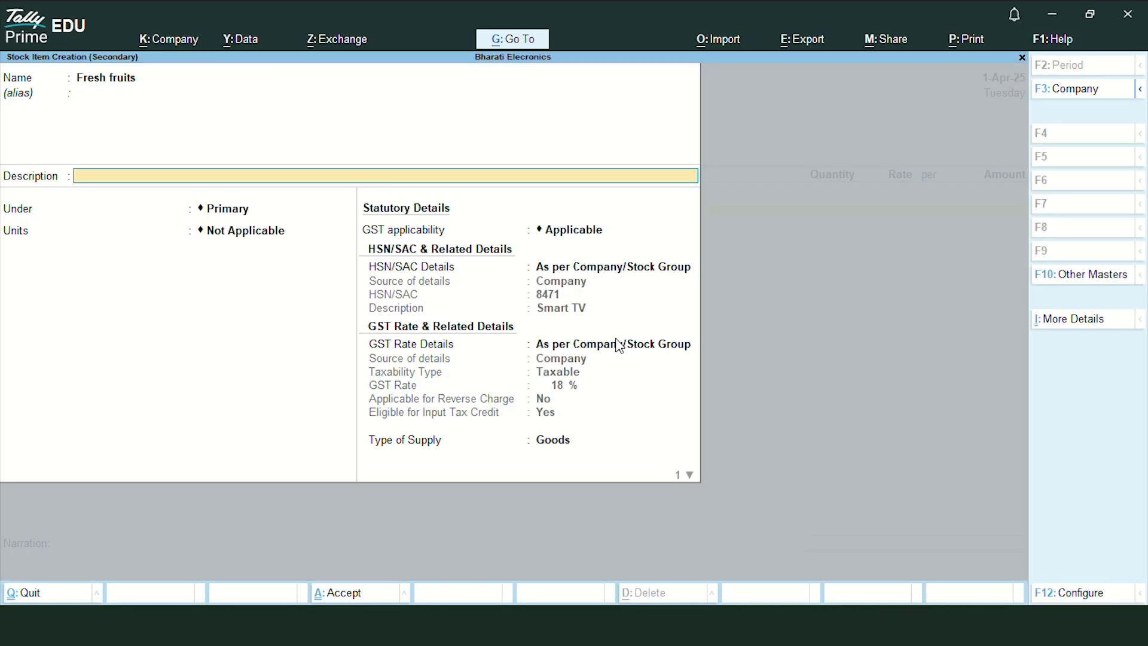
Place the item under the stock group Fruits, accepting the group with HSN and GST rate details as per company.
key("alt+c")
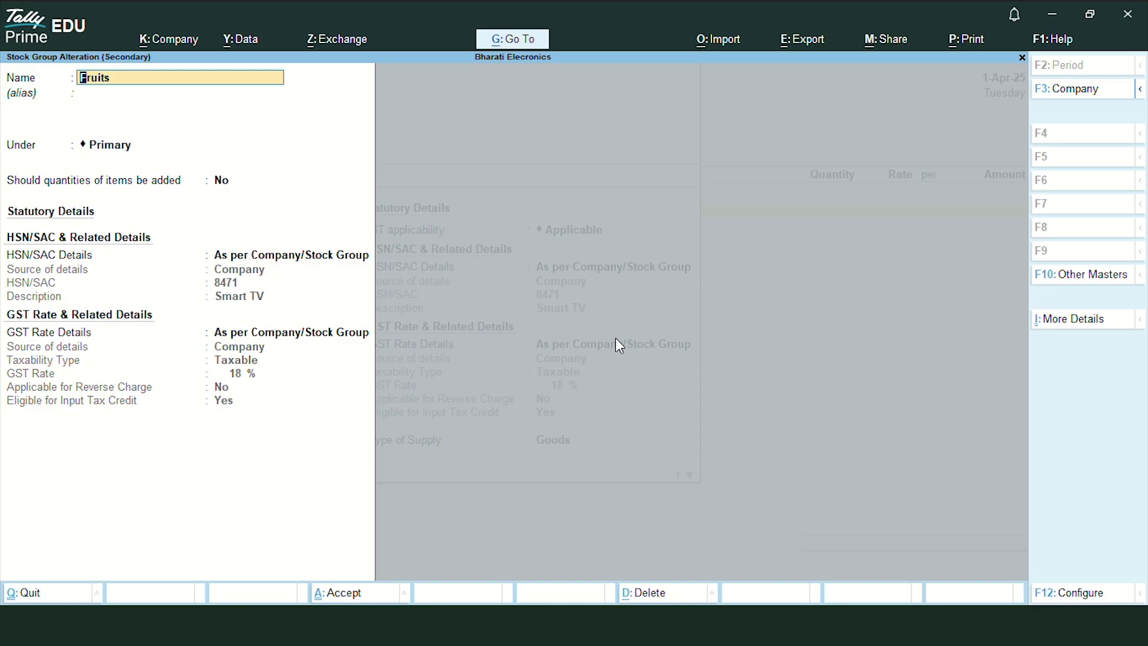
key("Return")
key("Return")
key("Return")
key("Return")
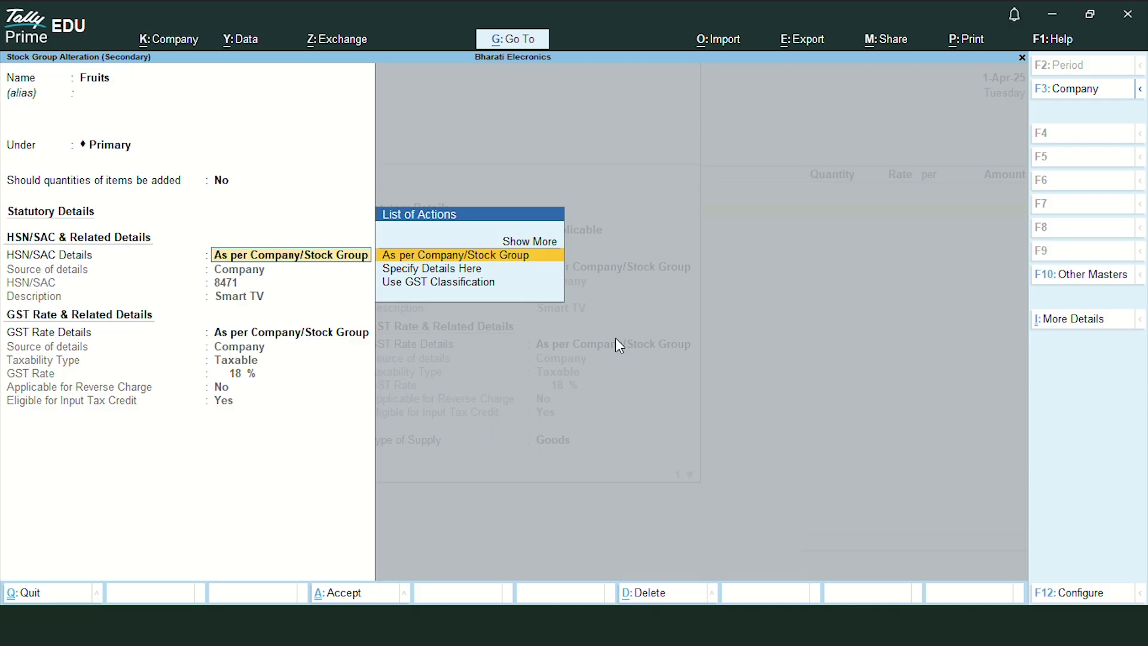
key("ctrl+a")
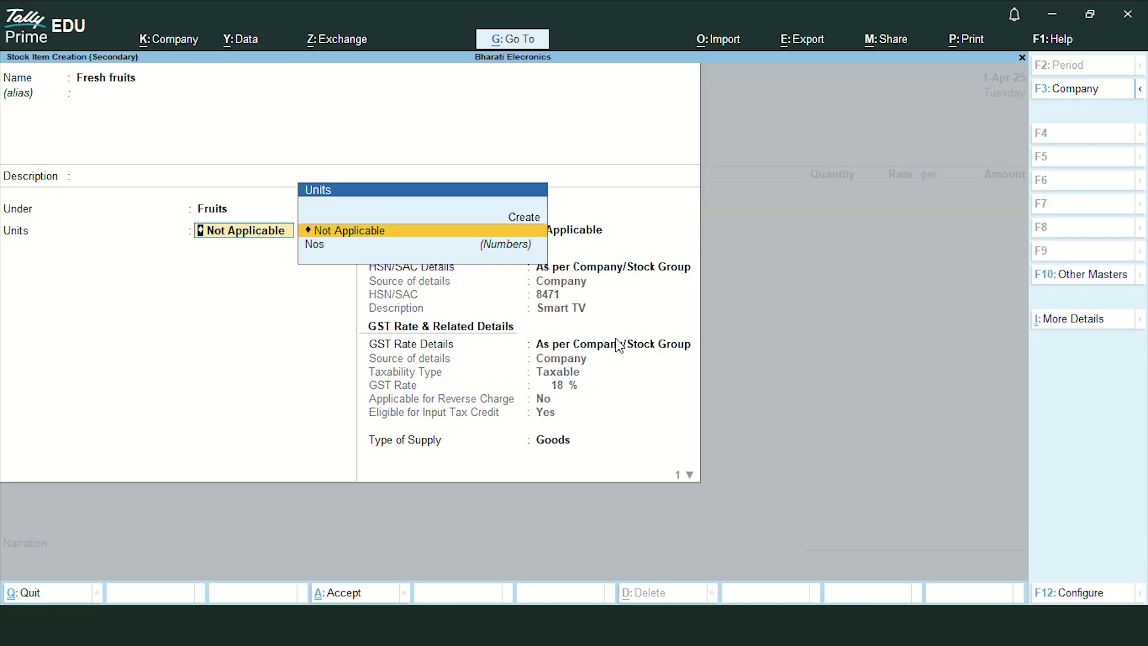
Create a simple unit Kgs with unit quantity code KGS-KILOGRAMS and 0 decimal places, and assign it to Fresh fruits.
key("Down")
key("Up")
key("Up")
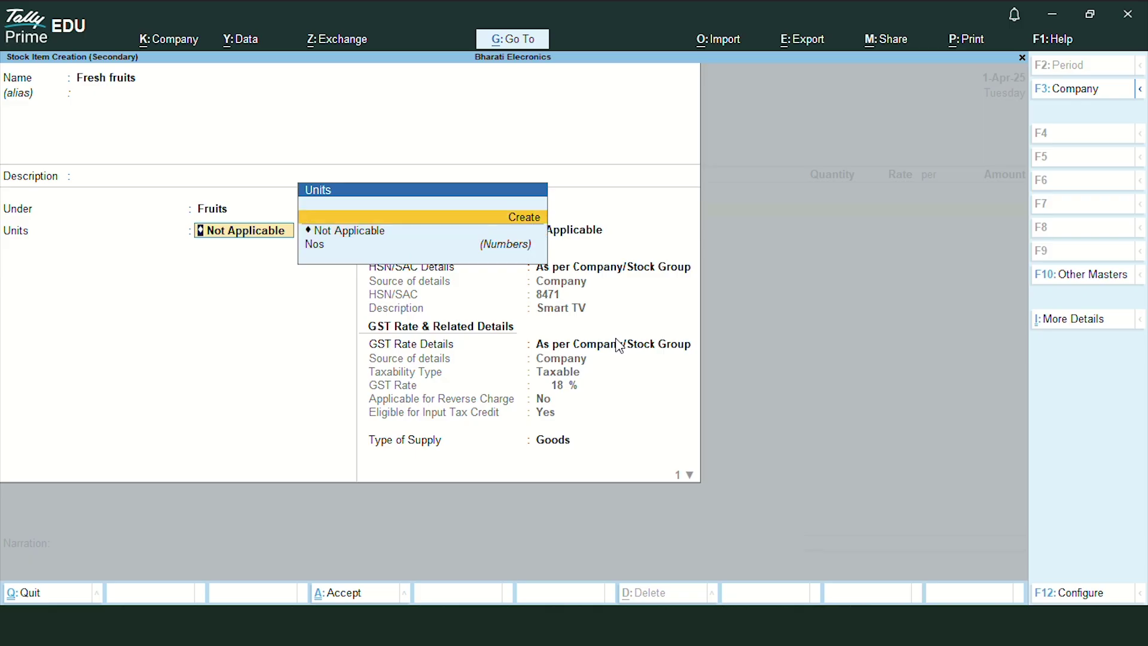
key("Return")
type("K")
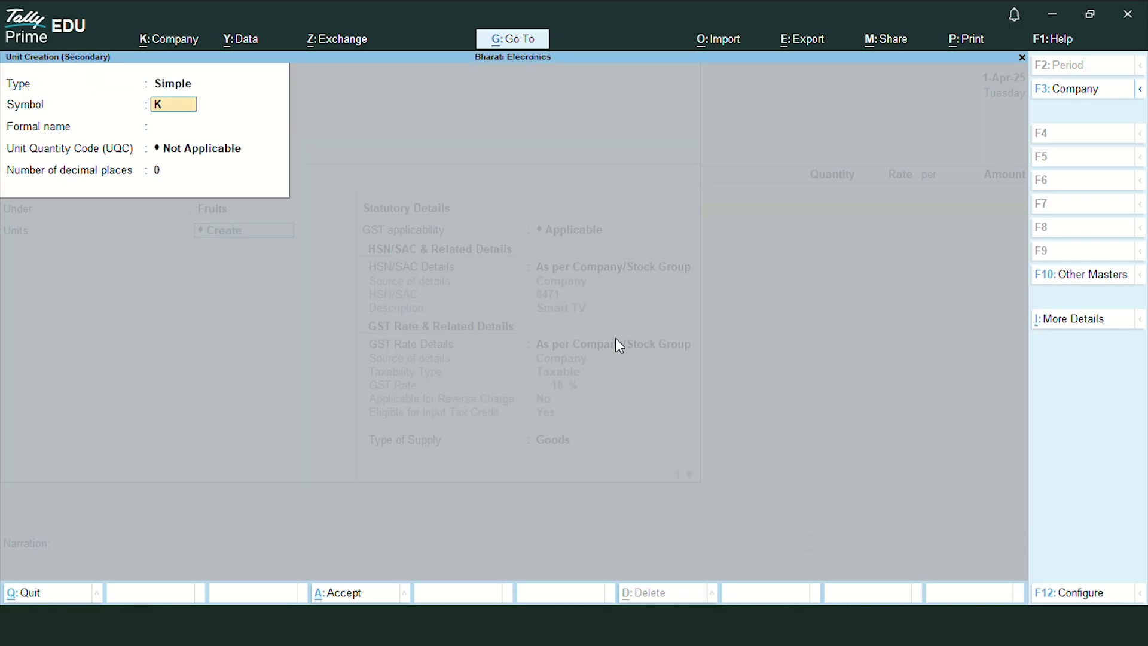
type("gs")
key("Return")
key("Return")
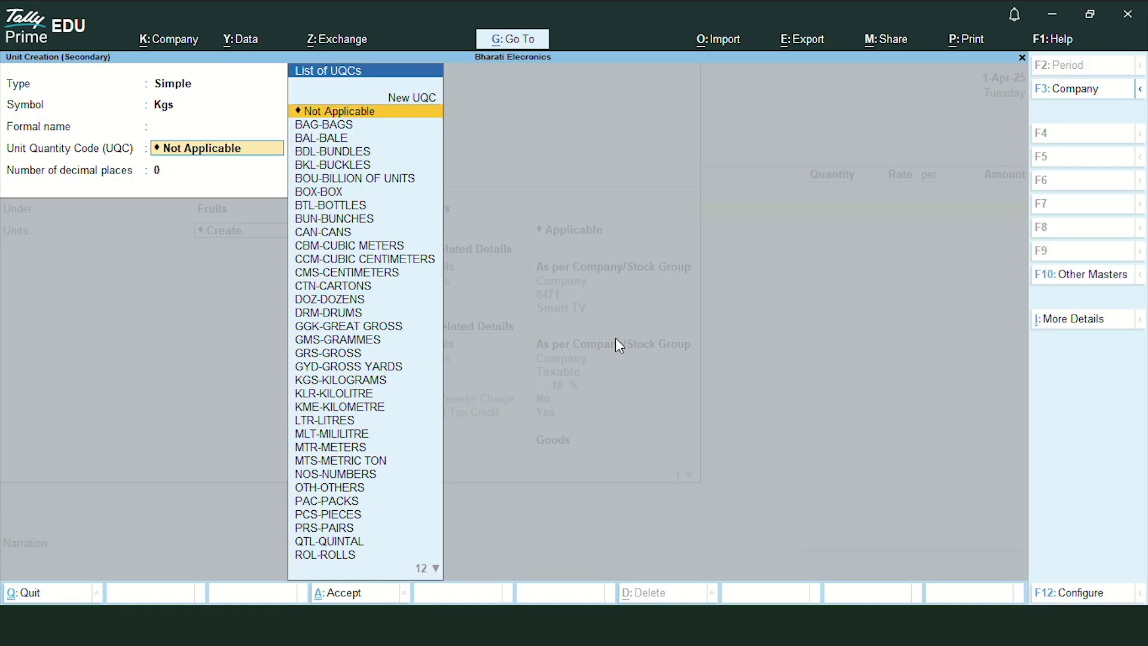
type("kgs")
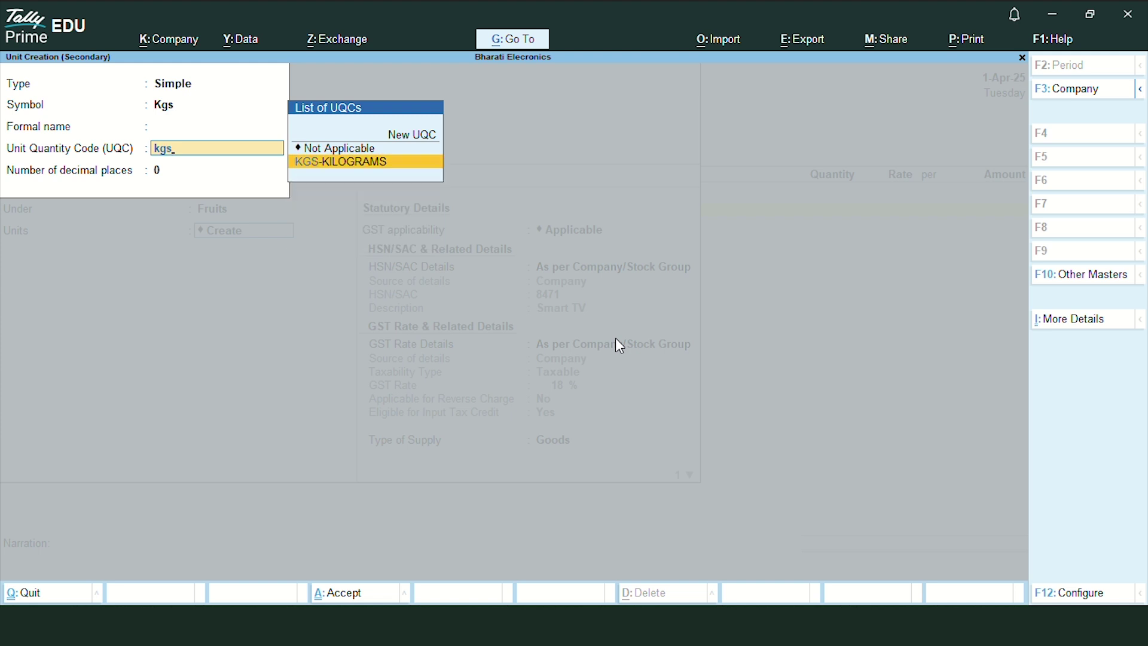
key("Return")
key("Return")
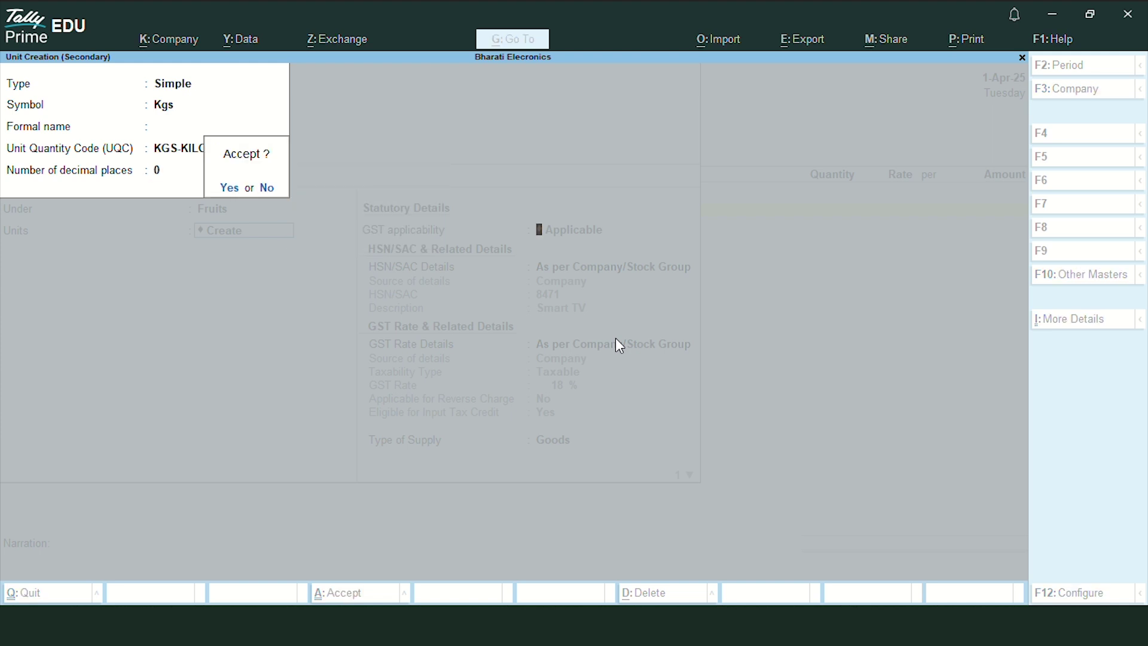
key("Return")
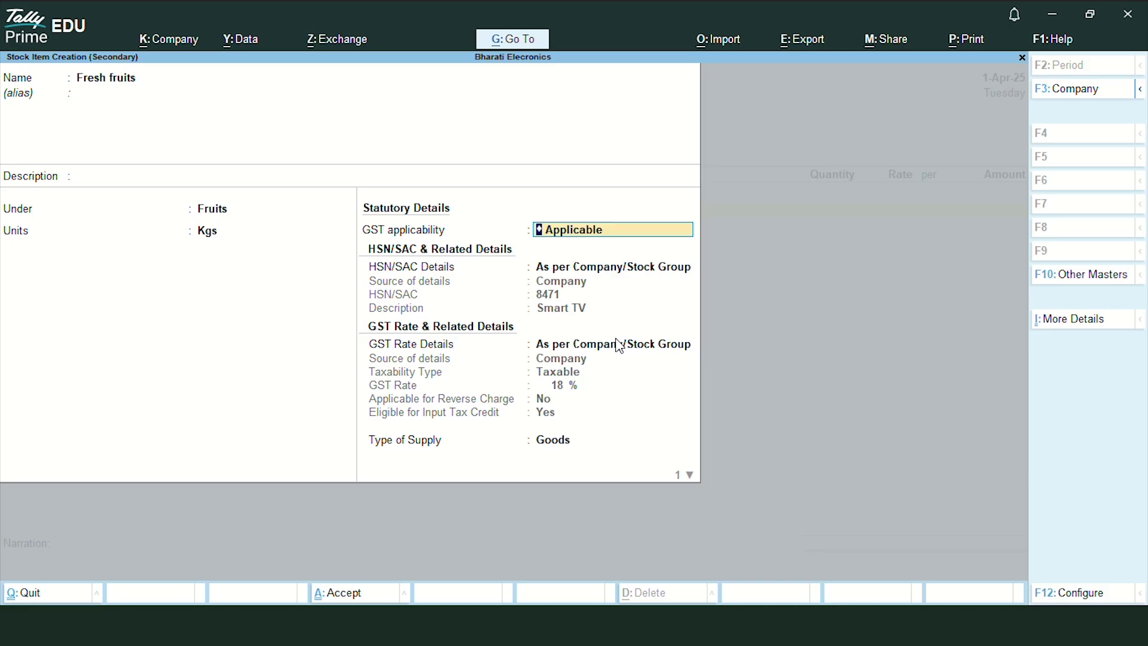
Keep GST applicable for Fresh fruits and specify its own HSN/SAC 0801, as listed in the Excel case study, with description Fruits.
key("Return")
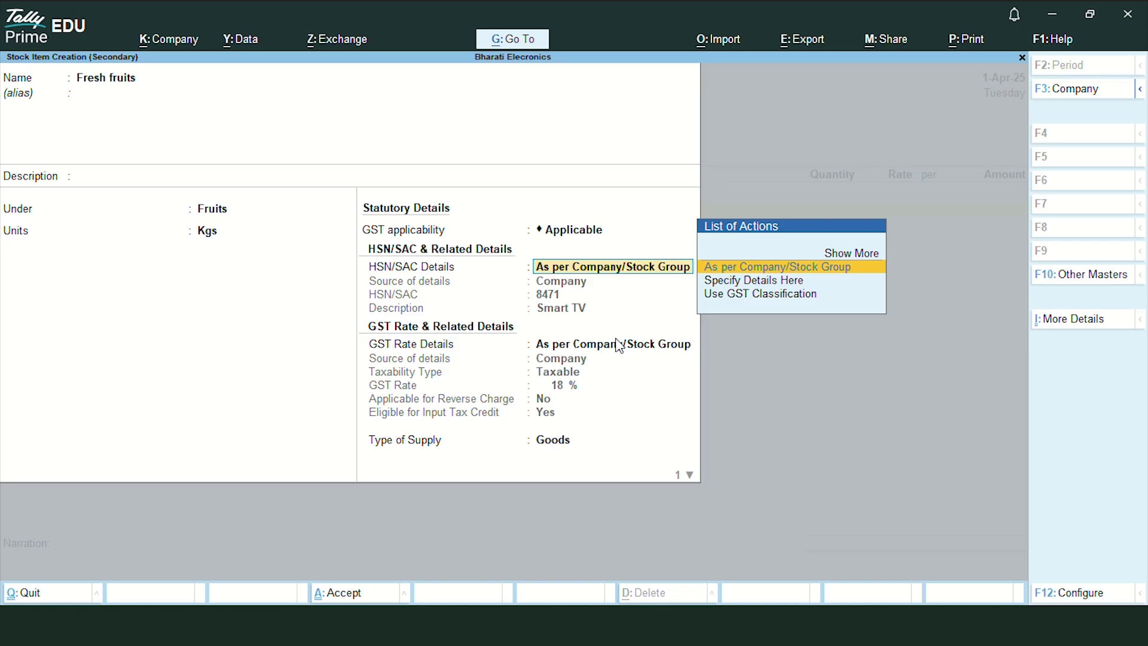
key("Down")
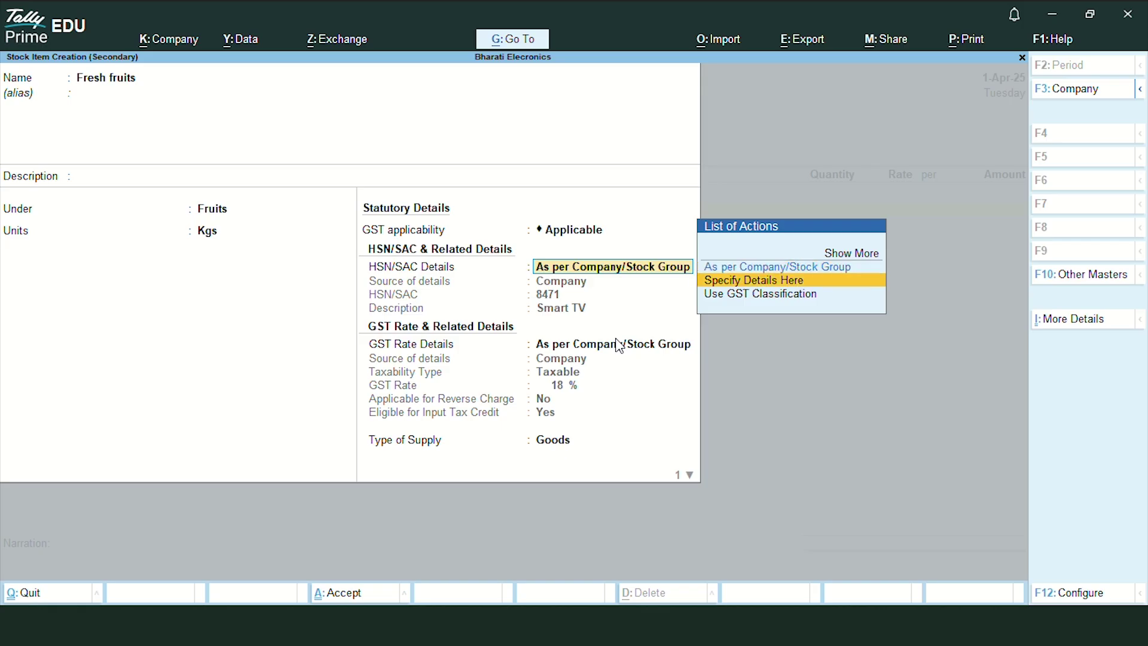
key("Return")
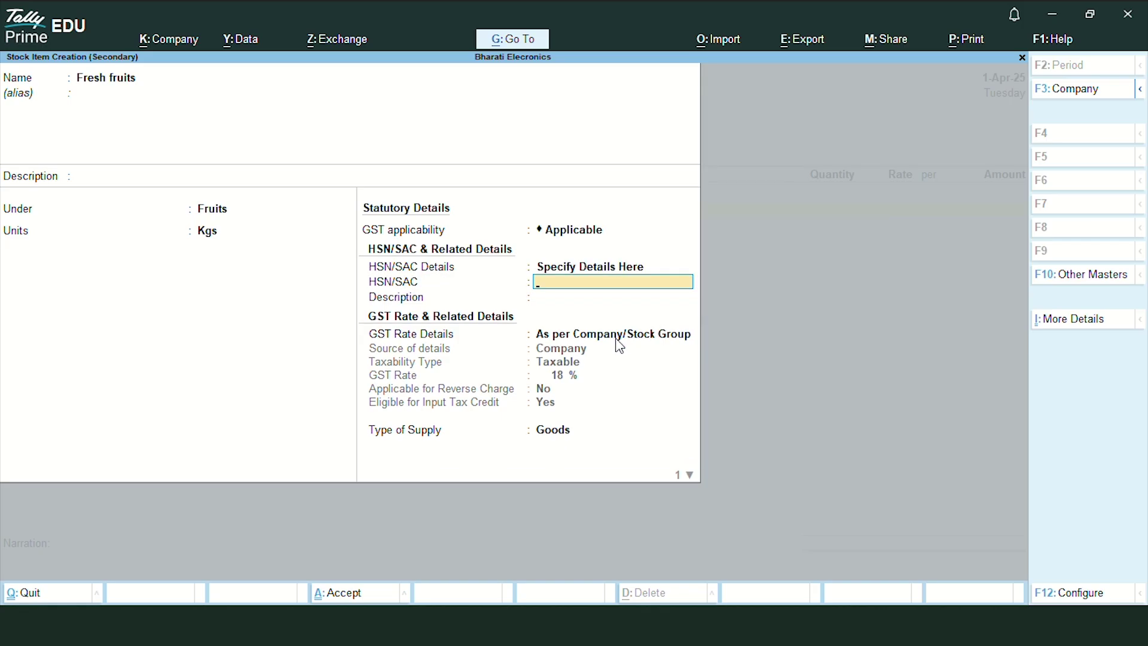
key("alt+Tab")
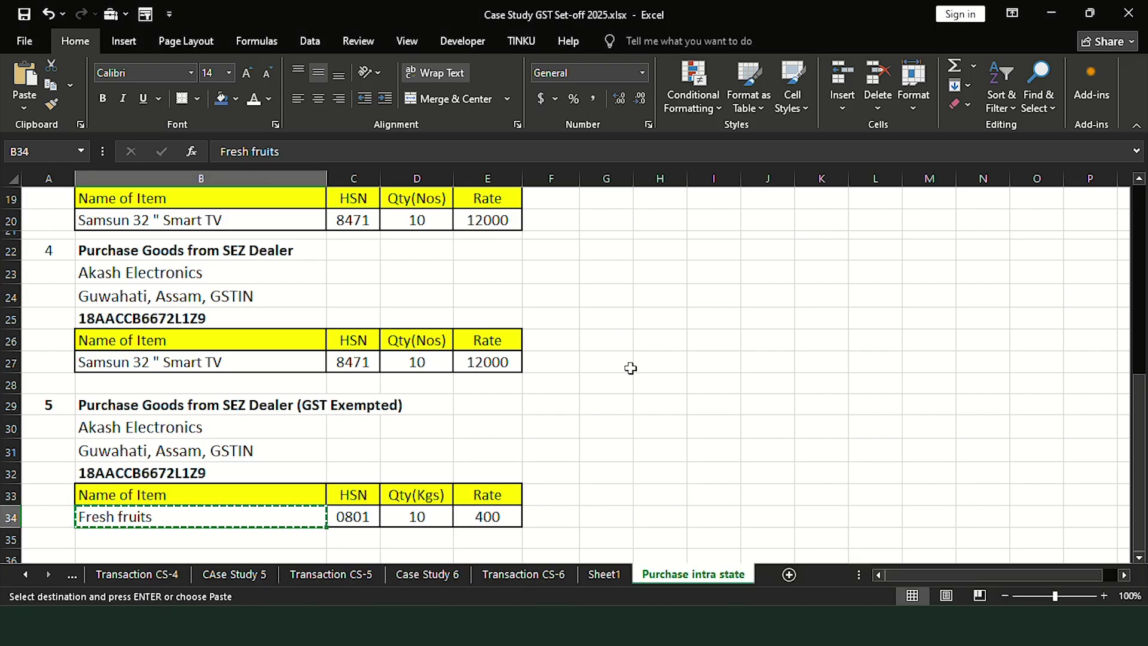
key("alt+Tab")
type("080")
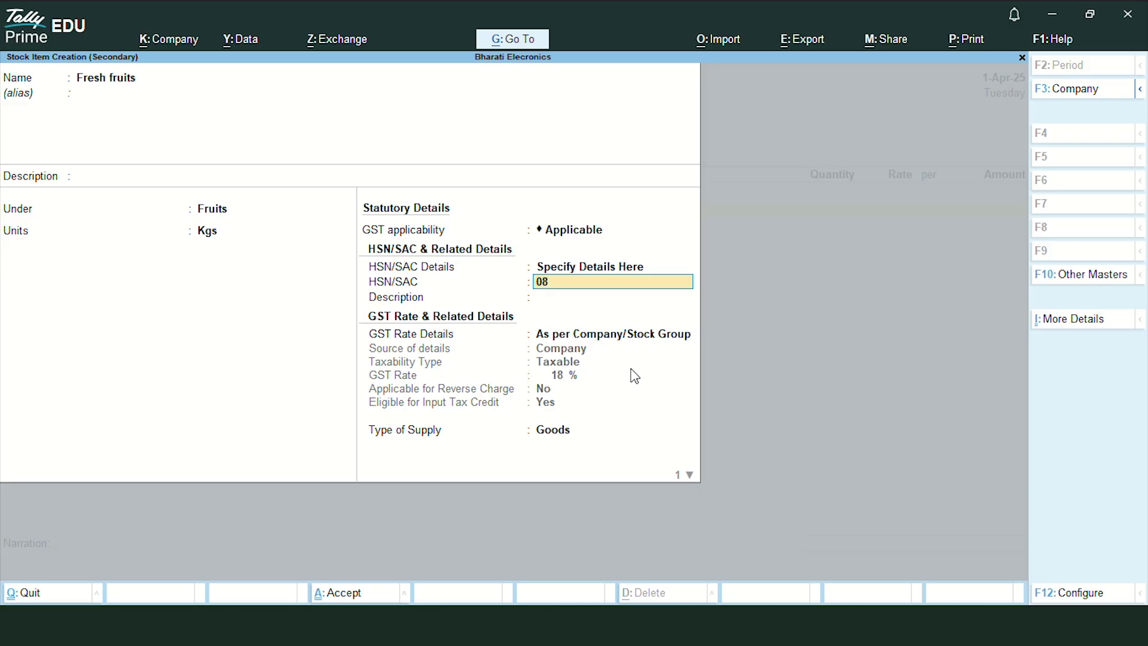
key("Return")
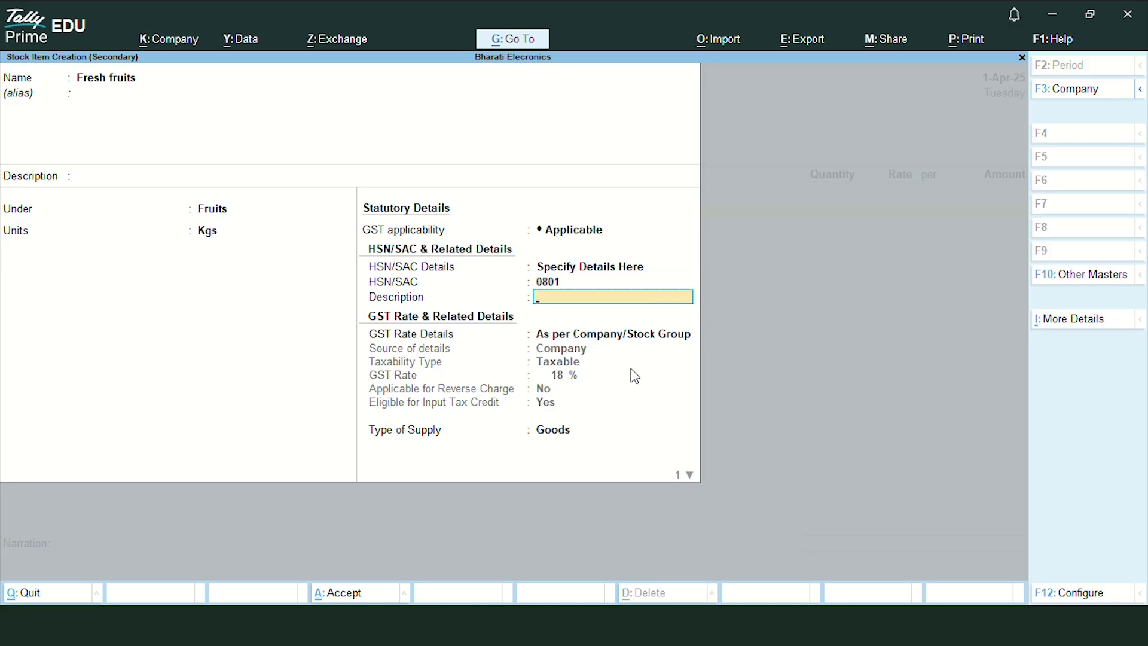
type("Fruits")
key("Return")
Specify the item's own GST rate details with taxability type Exempt, keeping Goods as the type of supply.
key("BackSpace")
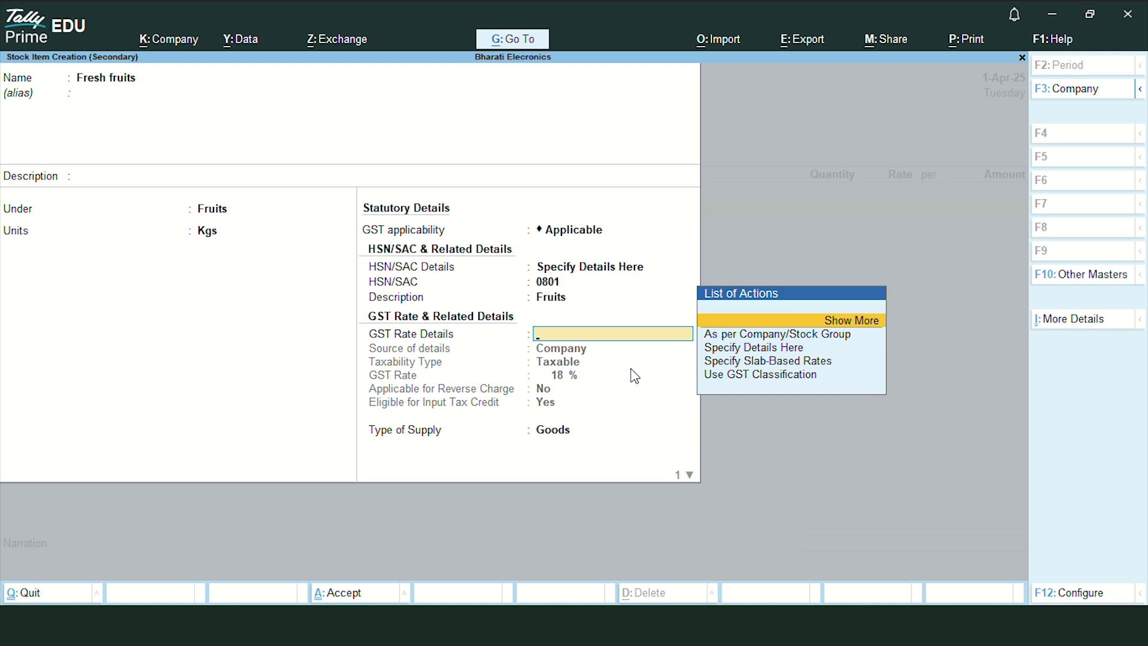
key("Down")
key("Down")
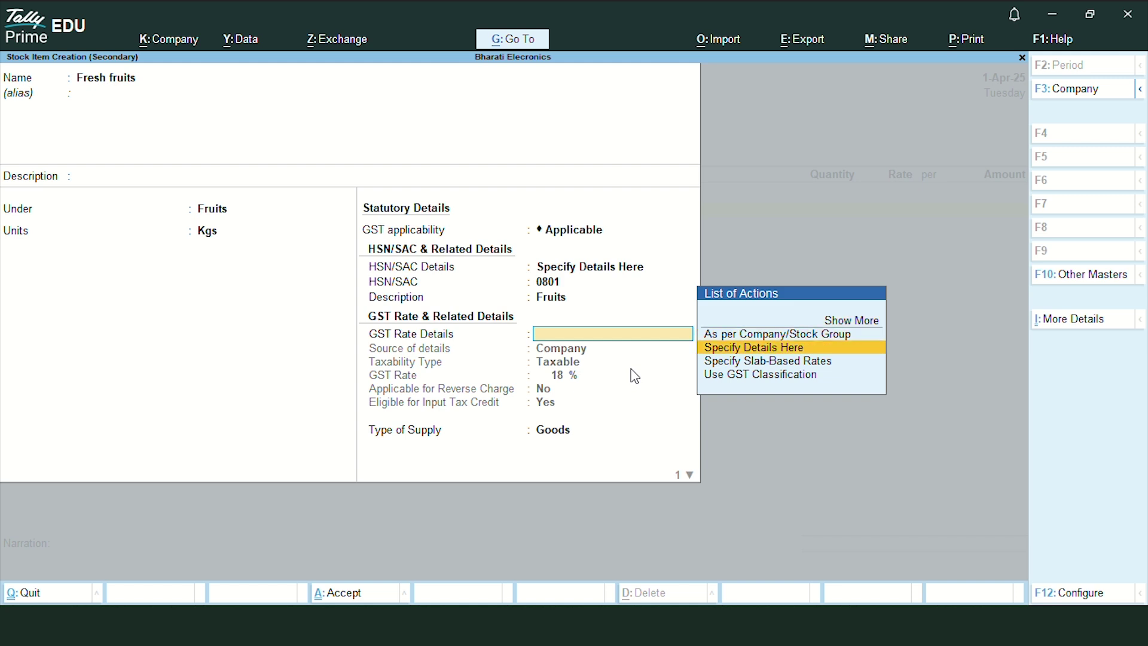
key("Return")
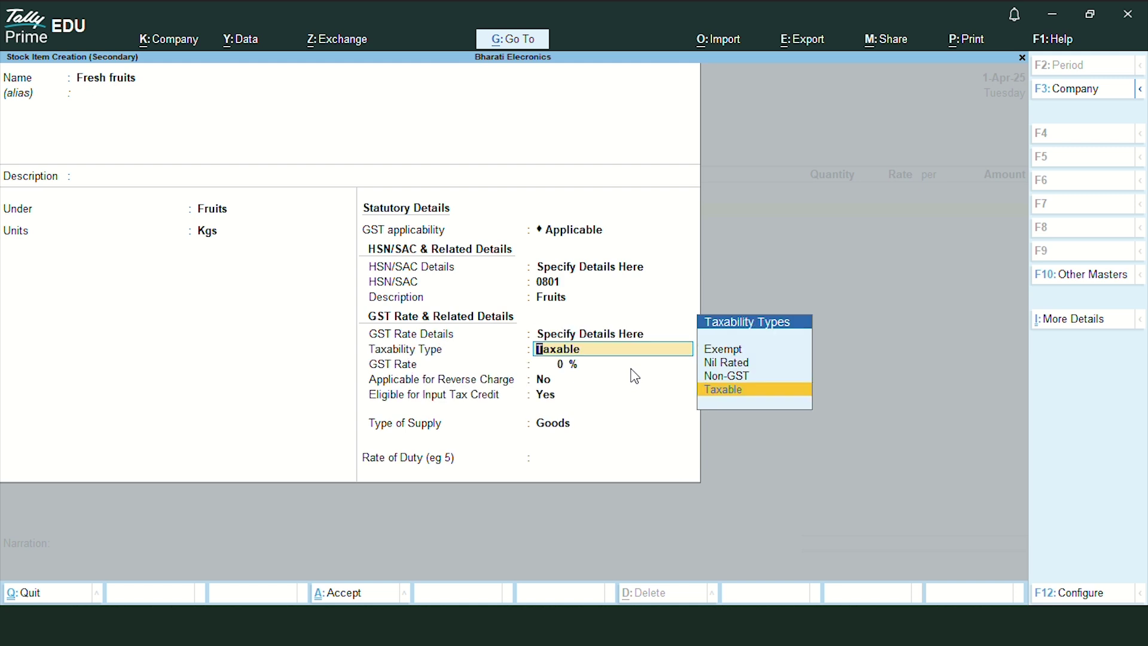
key("Up")
key("Up")
key("Up")
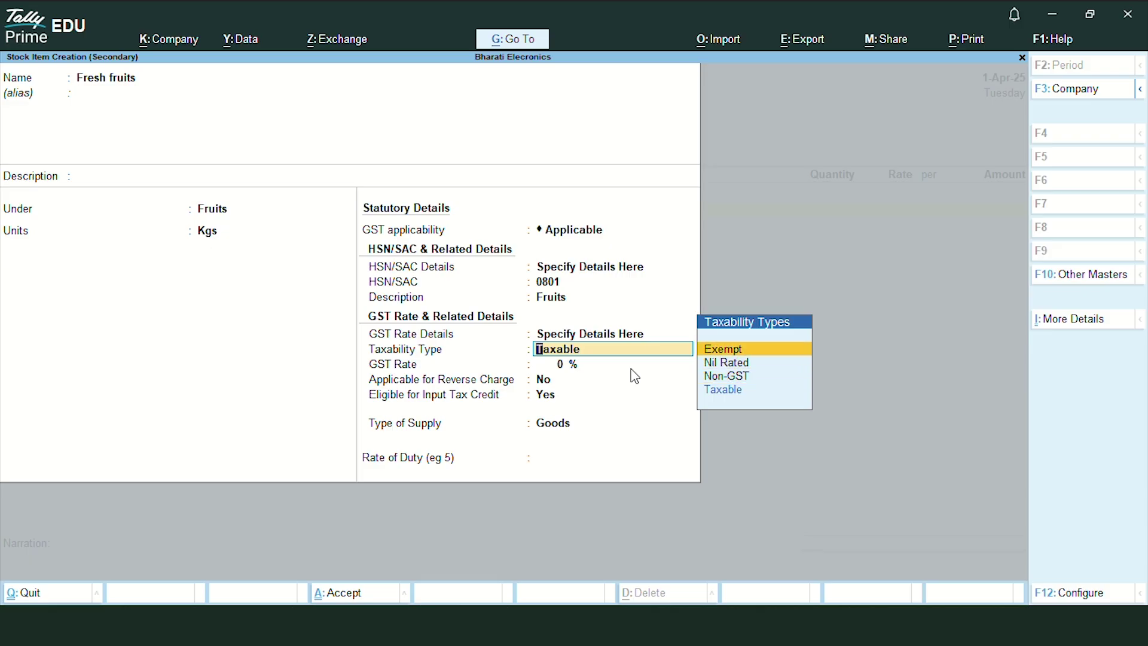
key("Return")
key("Return")
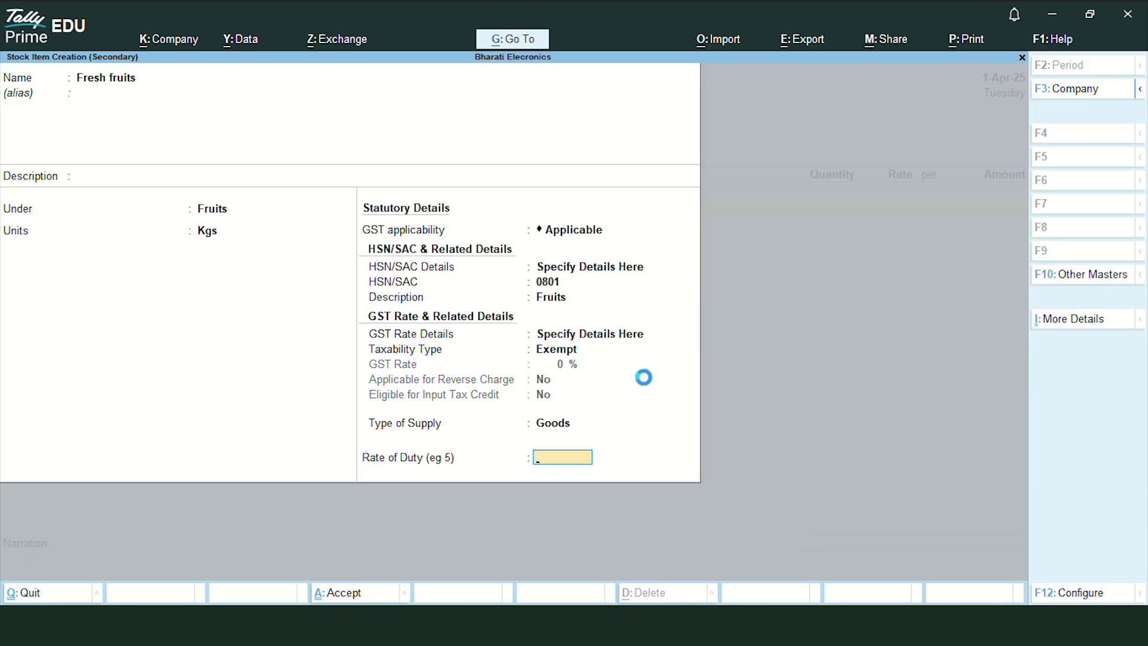
Save the Fresh fruits item without a rate of duty and enter its purchase quantity of 10 Kgs, as listed in the Excel case study.
key("Return")
key("Return")
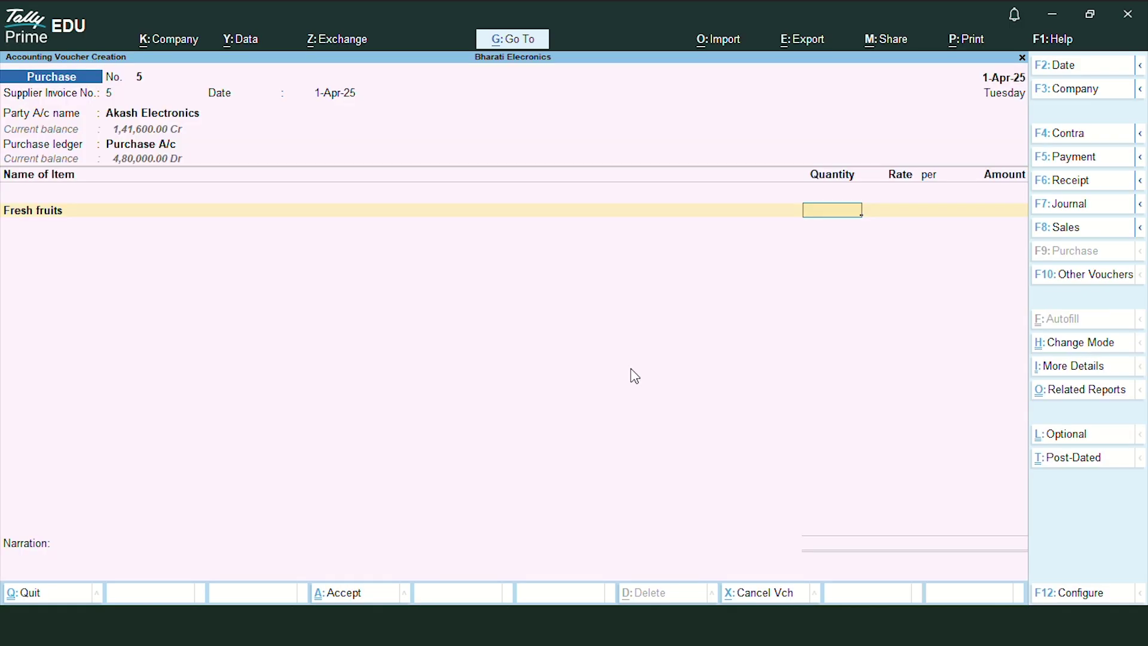
key("alt+Tab")
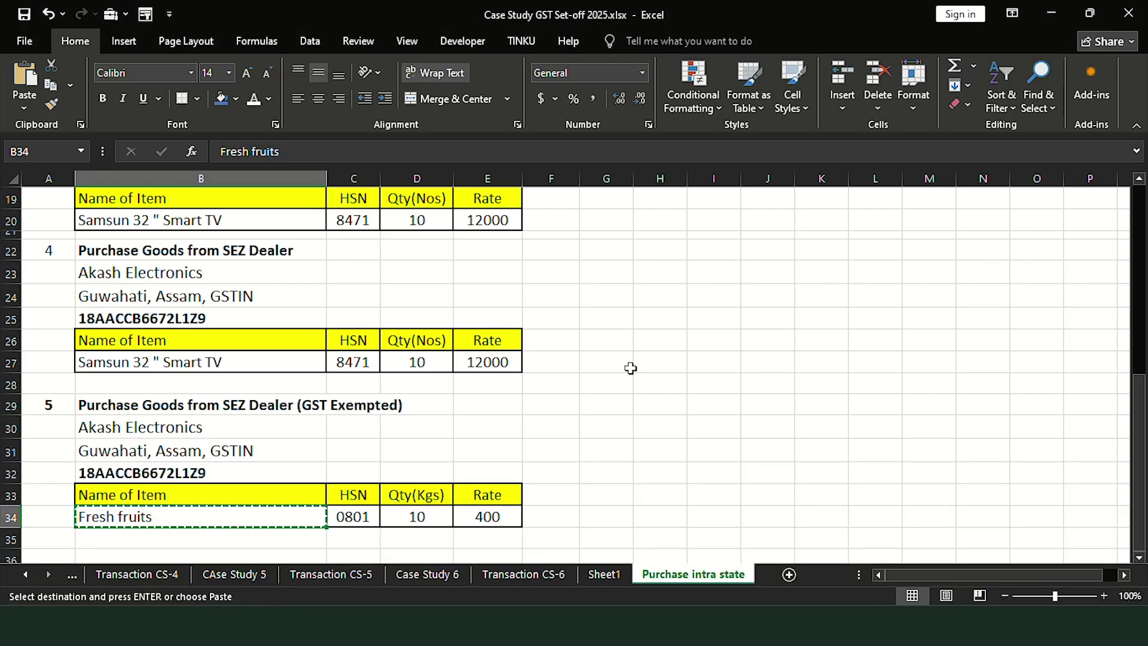
key("alt+Tab")
type("10")
key("Return")
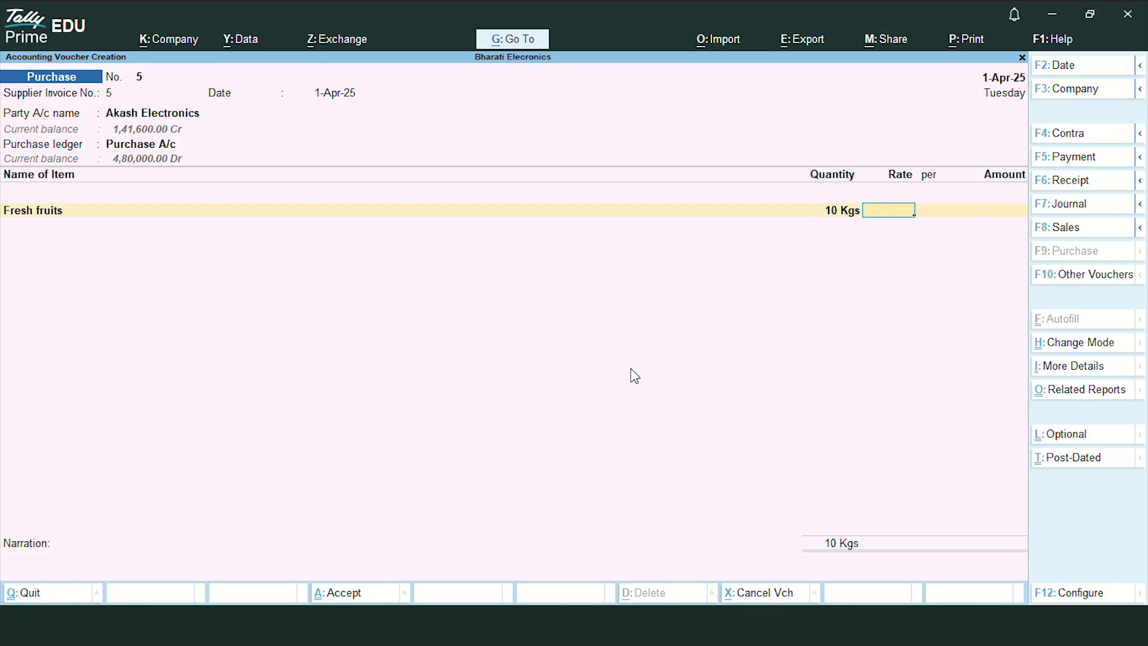
Enter the Fresh fruits rate of 400 per Kgs from the Excel case study and accept the calculated amount.
key("alt+Tab")
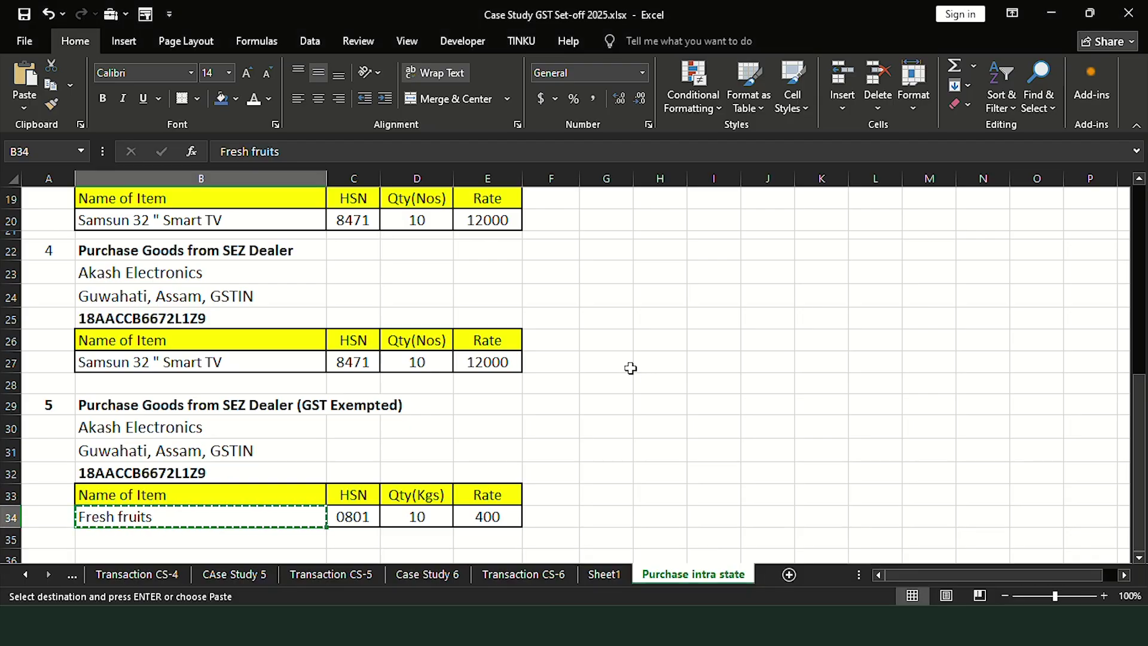
key("alt+Tab")
type("400")
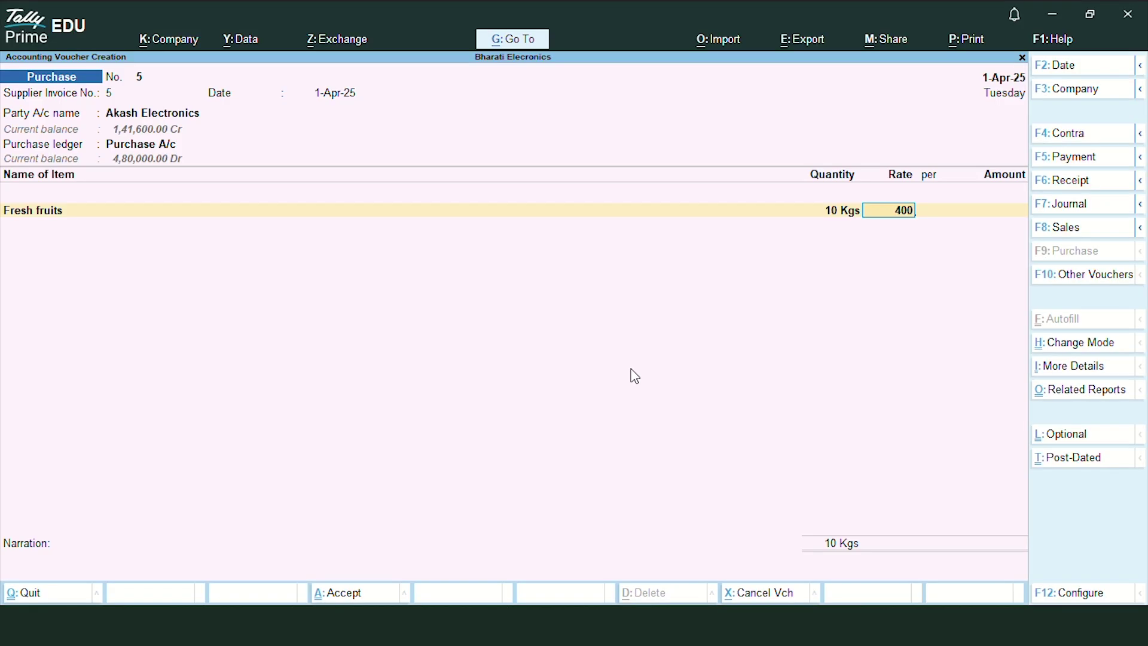
key("Return")
key("Return")
key("Return")
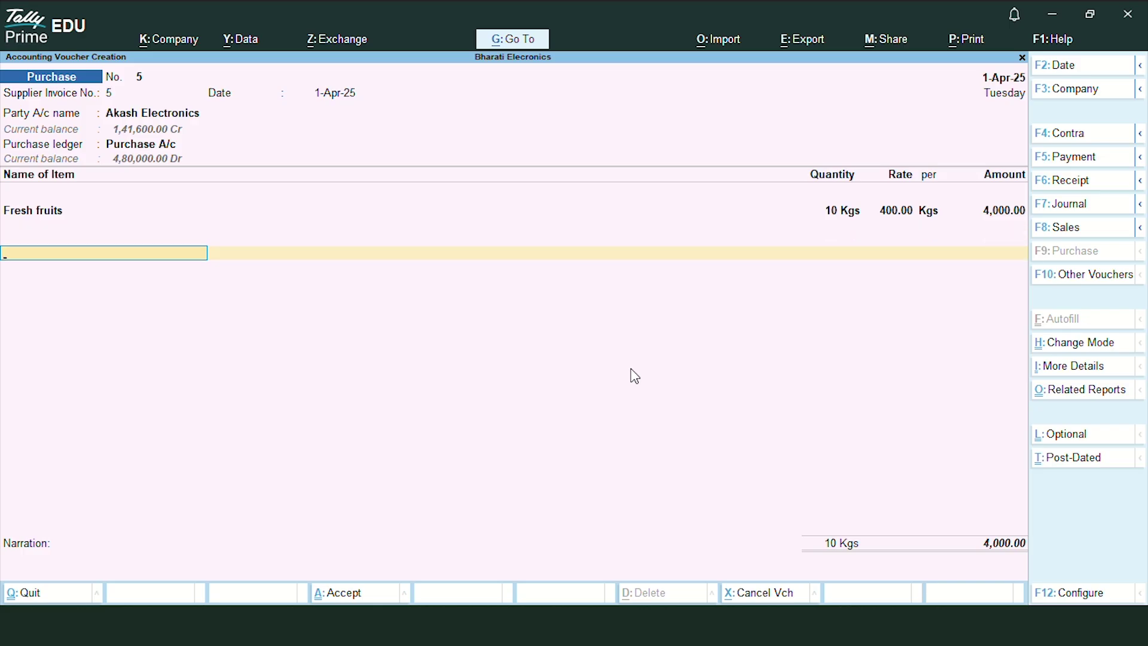
Examine the voucher's GST tax analysis in detail, including the source of the GST rate and HSN/SAC for Fresh fruits.
key("ctrl+o")
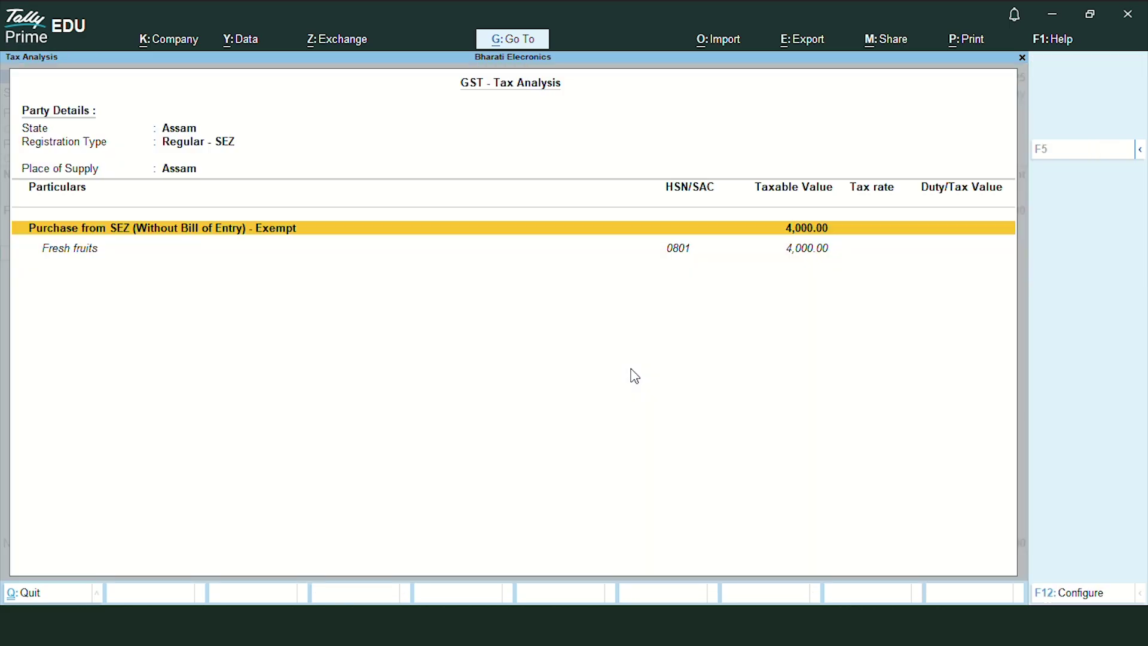
key("F5")
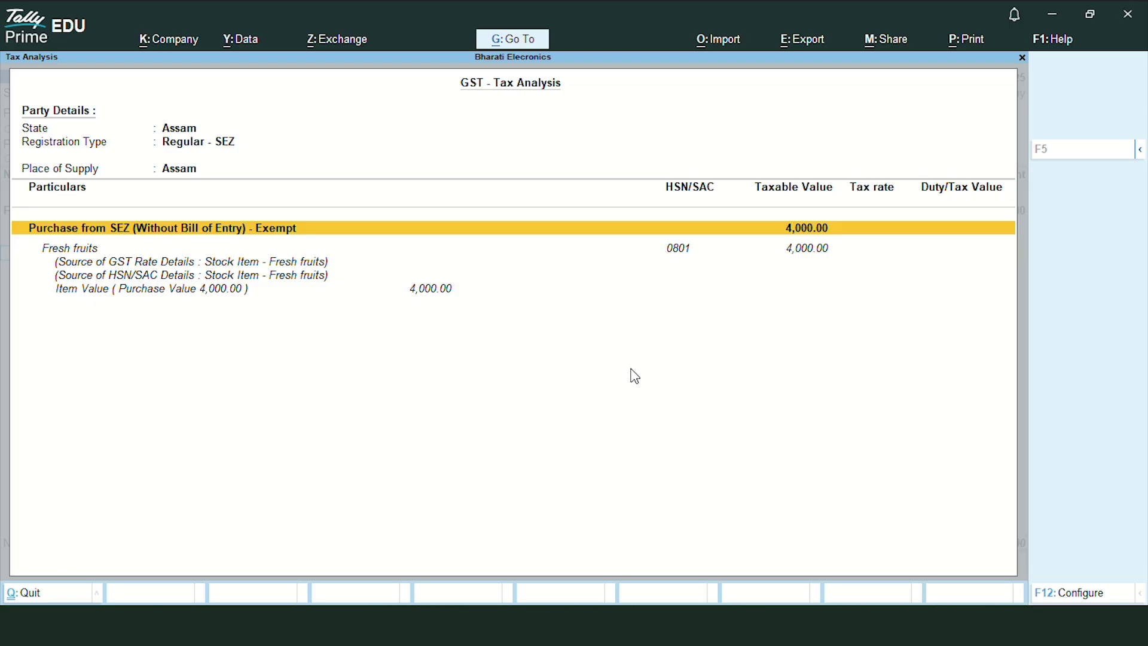
key("Escape")
Give Akash Electronics' new bill reference 5 a credit period of 10 days for the full amount and save the Fresh fruits purchase voucher.
key("Return")
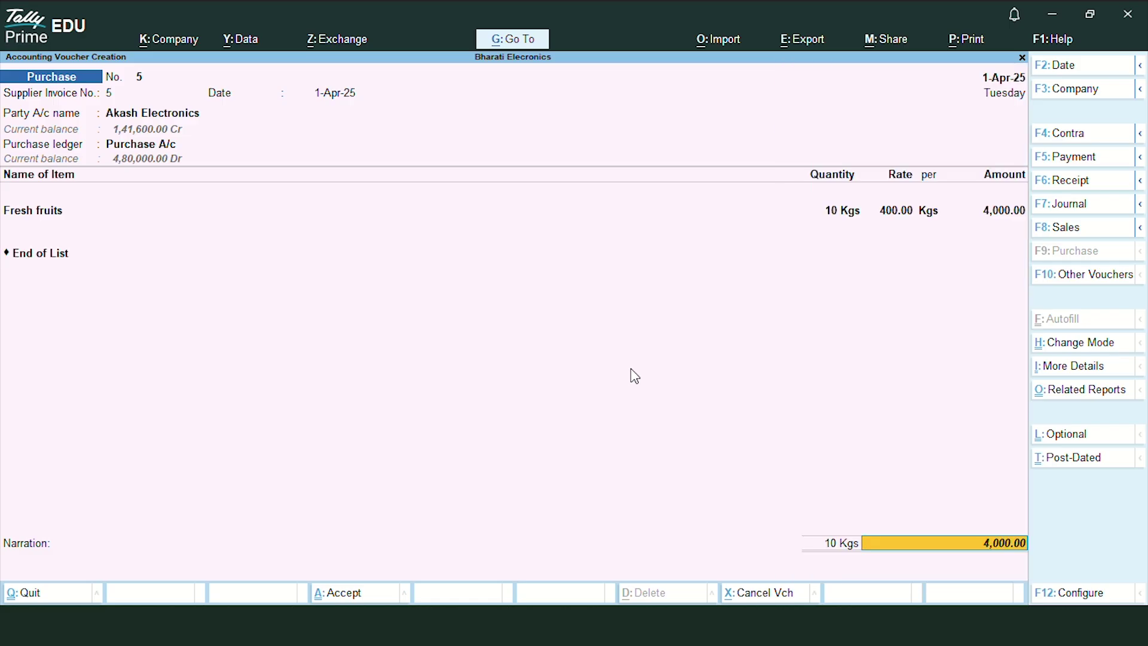
key("Return")
key("Return")
key("Return")
key("Return")
key("Return")
key("BackSpace")
key("BackSpace")
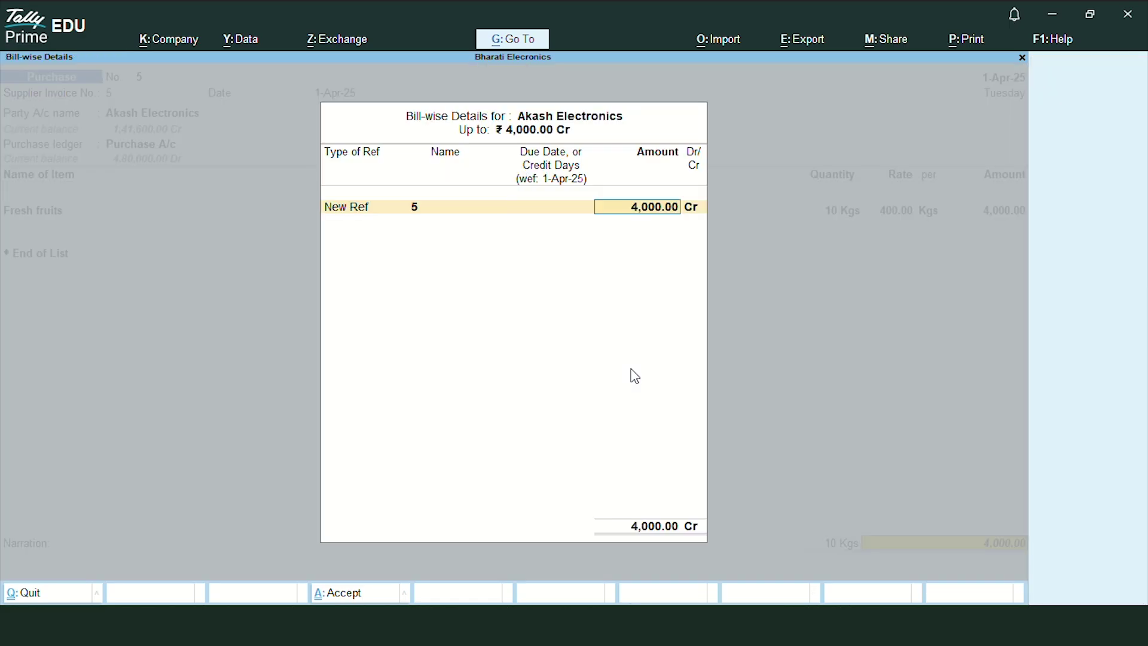
type("10")
key("Return")
key("Return")
key("Return")
key("Return")
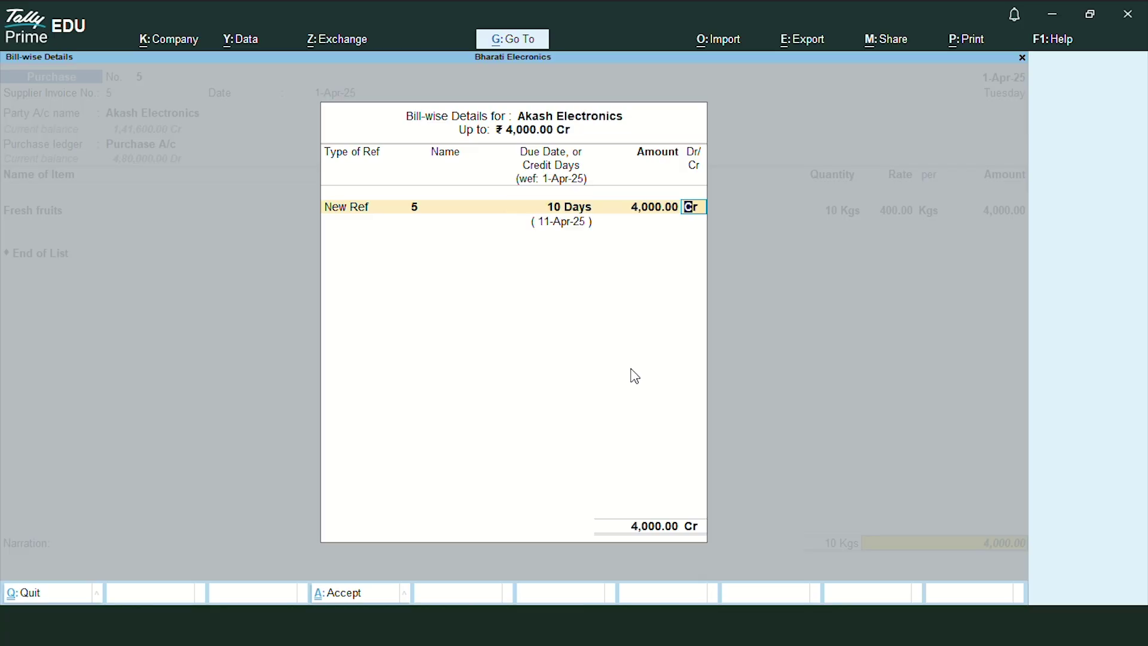
key("Return")
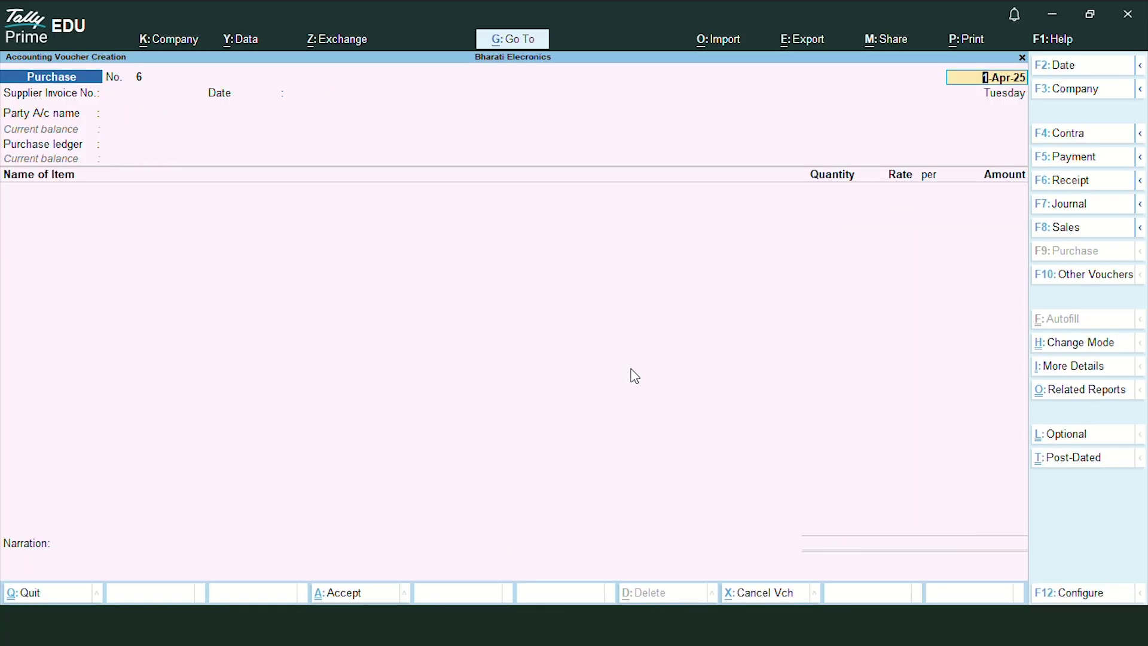